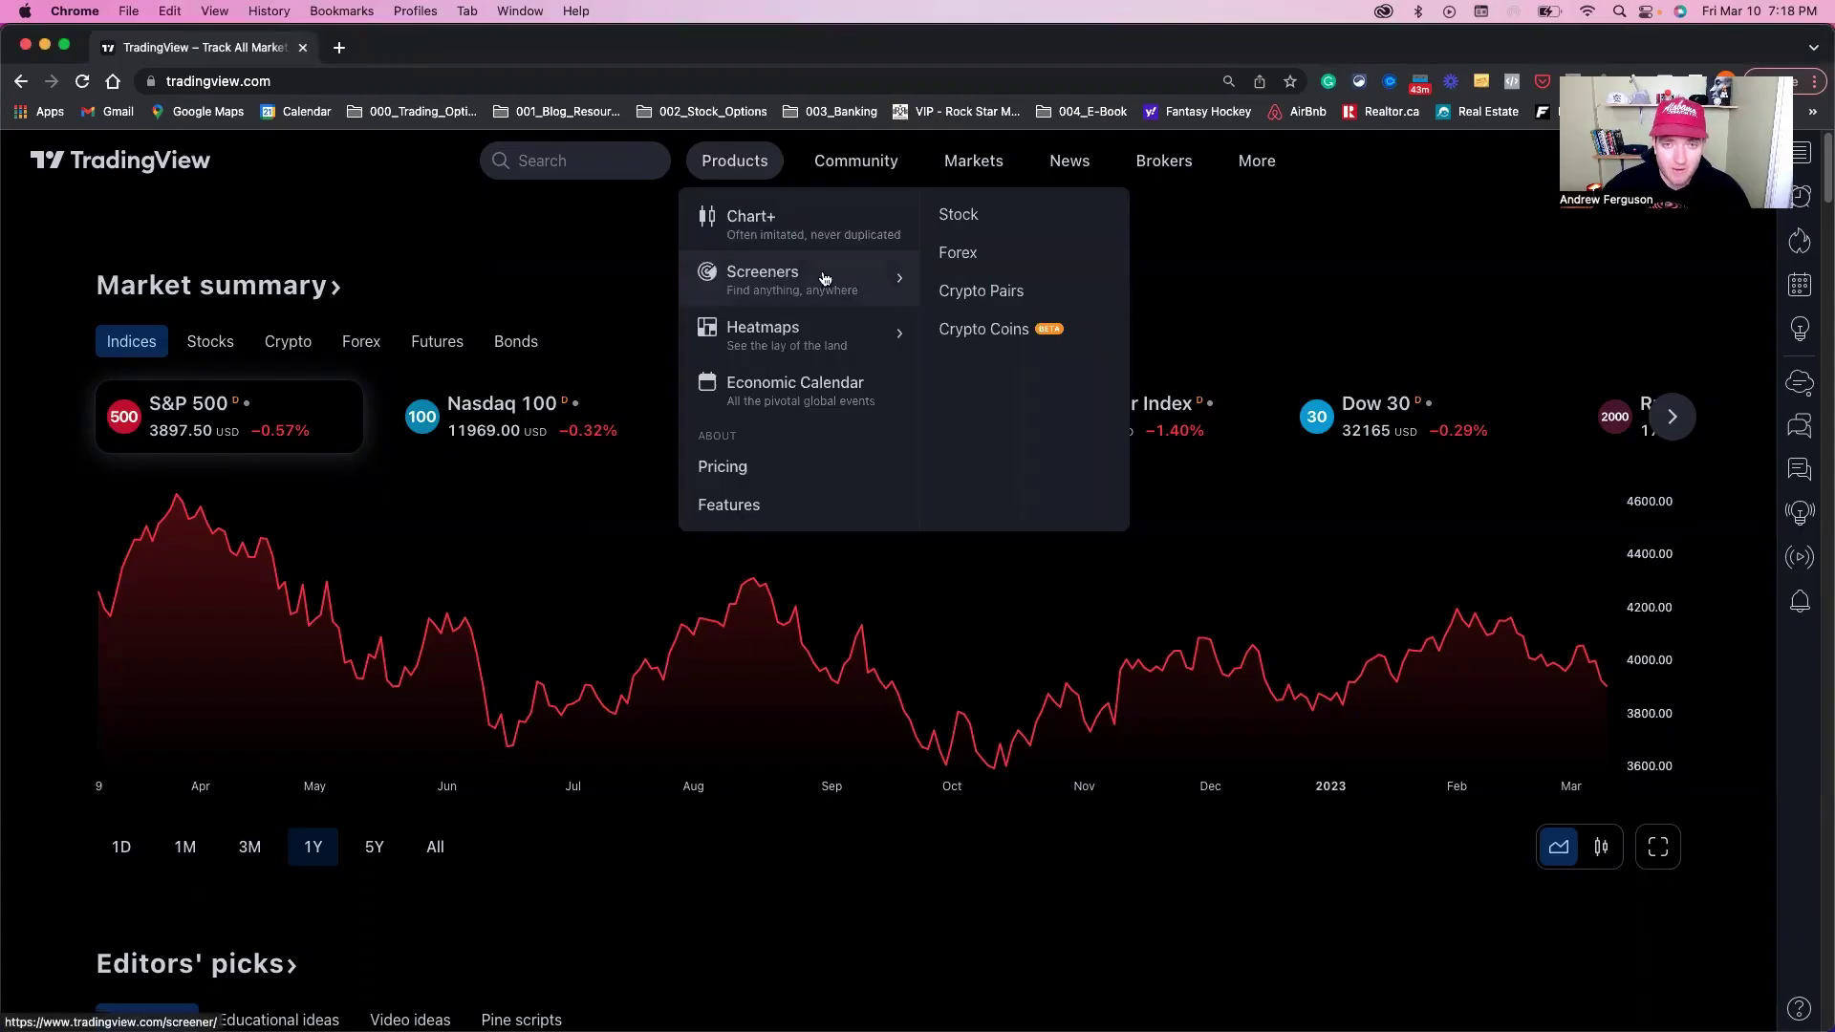
Step: Load the Stock Screener from the Products > Screeners menu
click(956, 218)
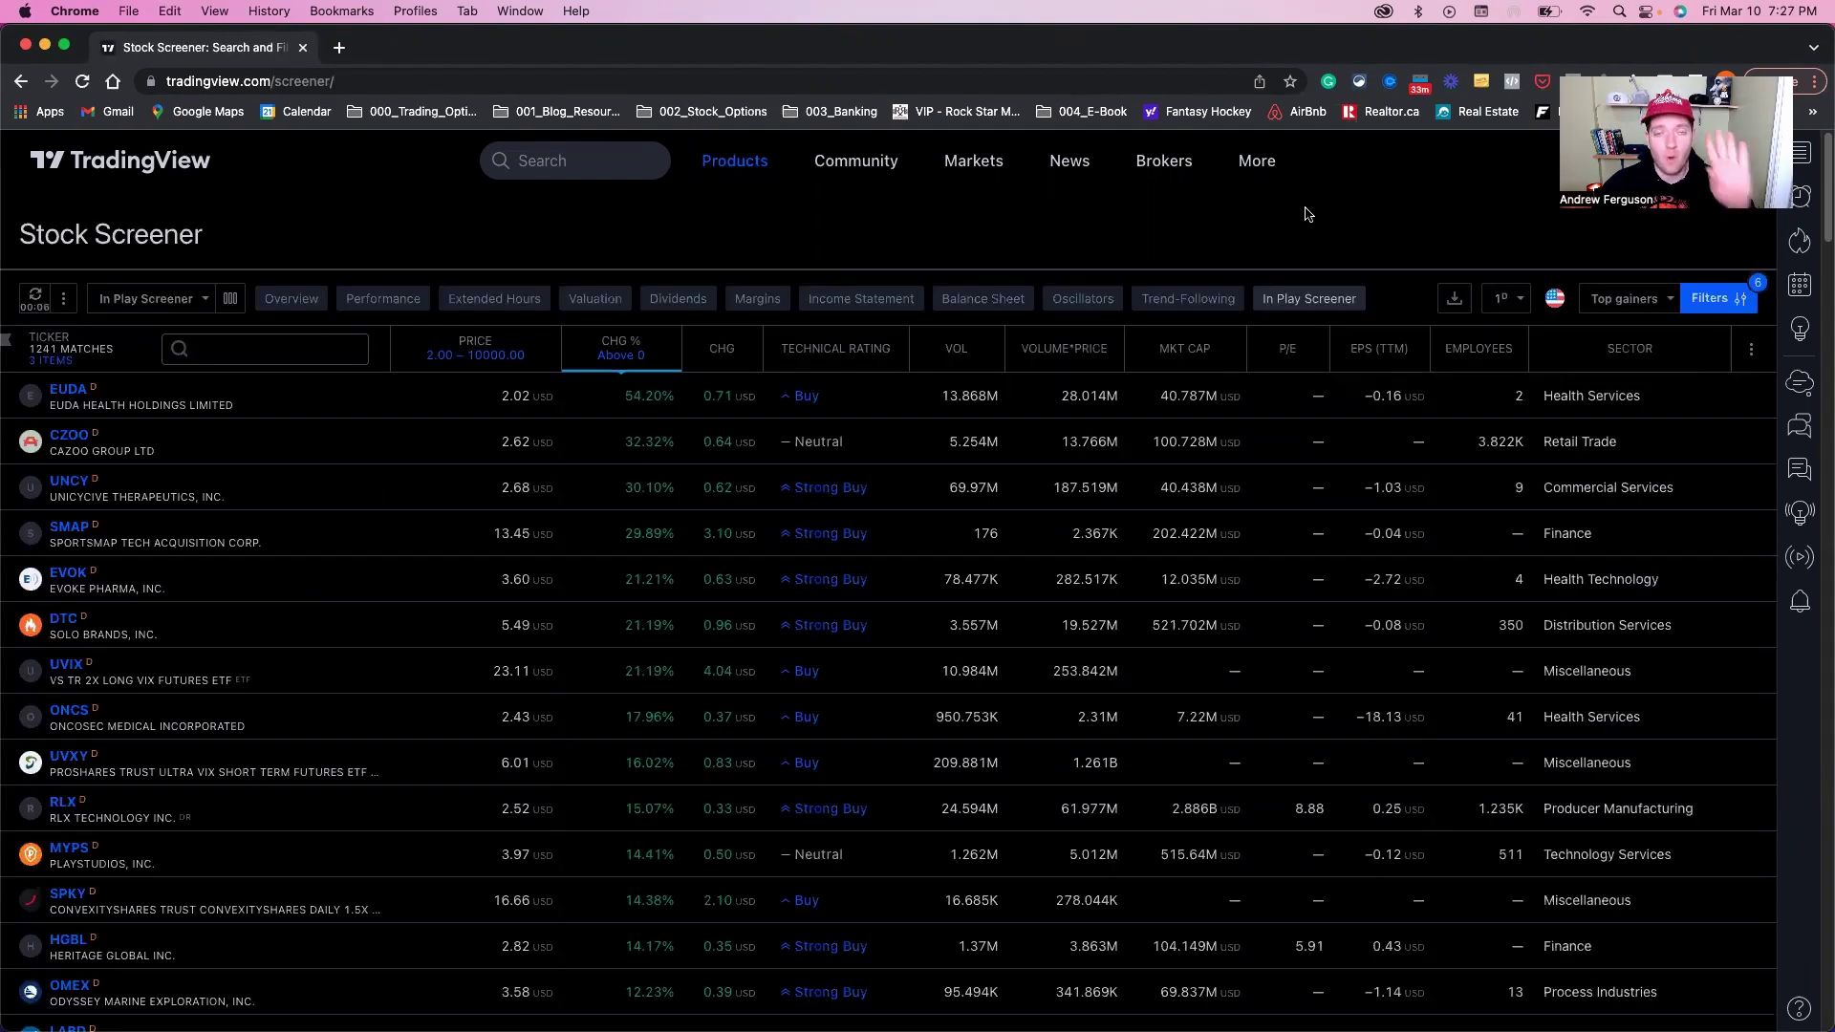
Step: Uncheck Depositary Receipt and ETF so the Symbol Type filter keeps only Common Stock
click(1709, 304)
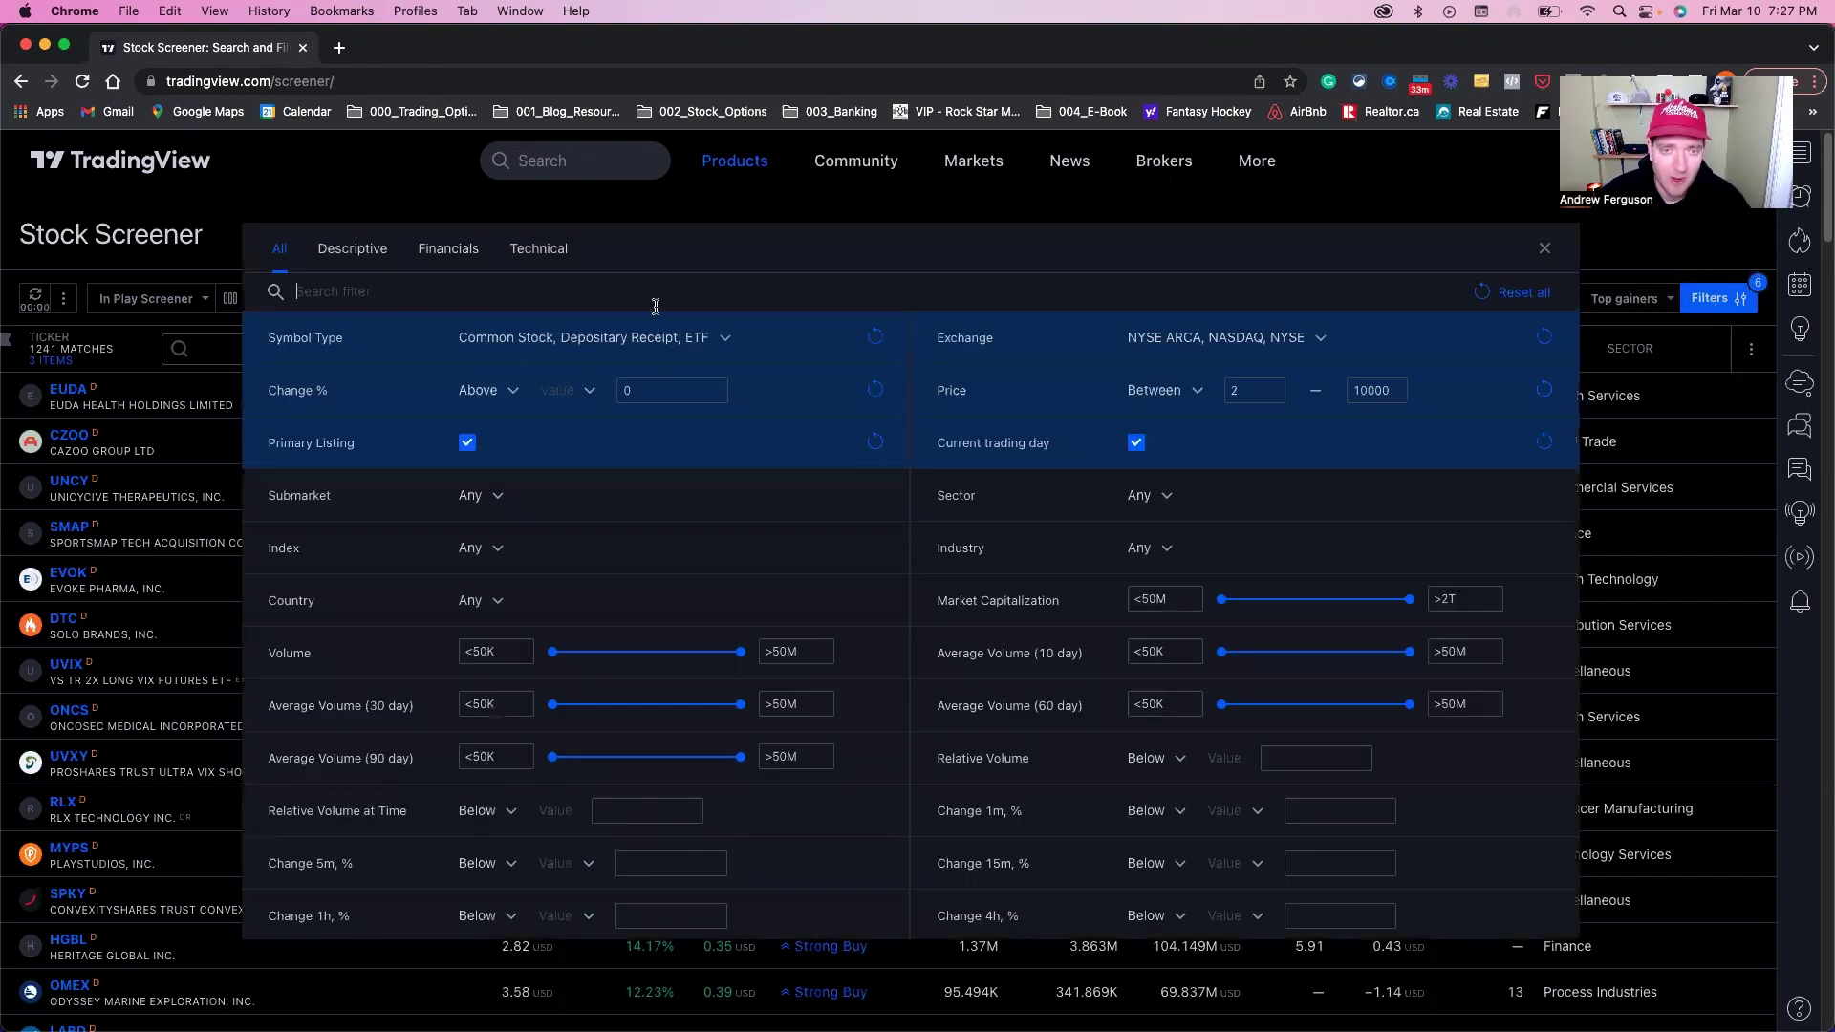
click(726, 341)
click(559, 415)
click(516, 451)
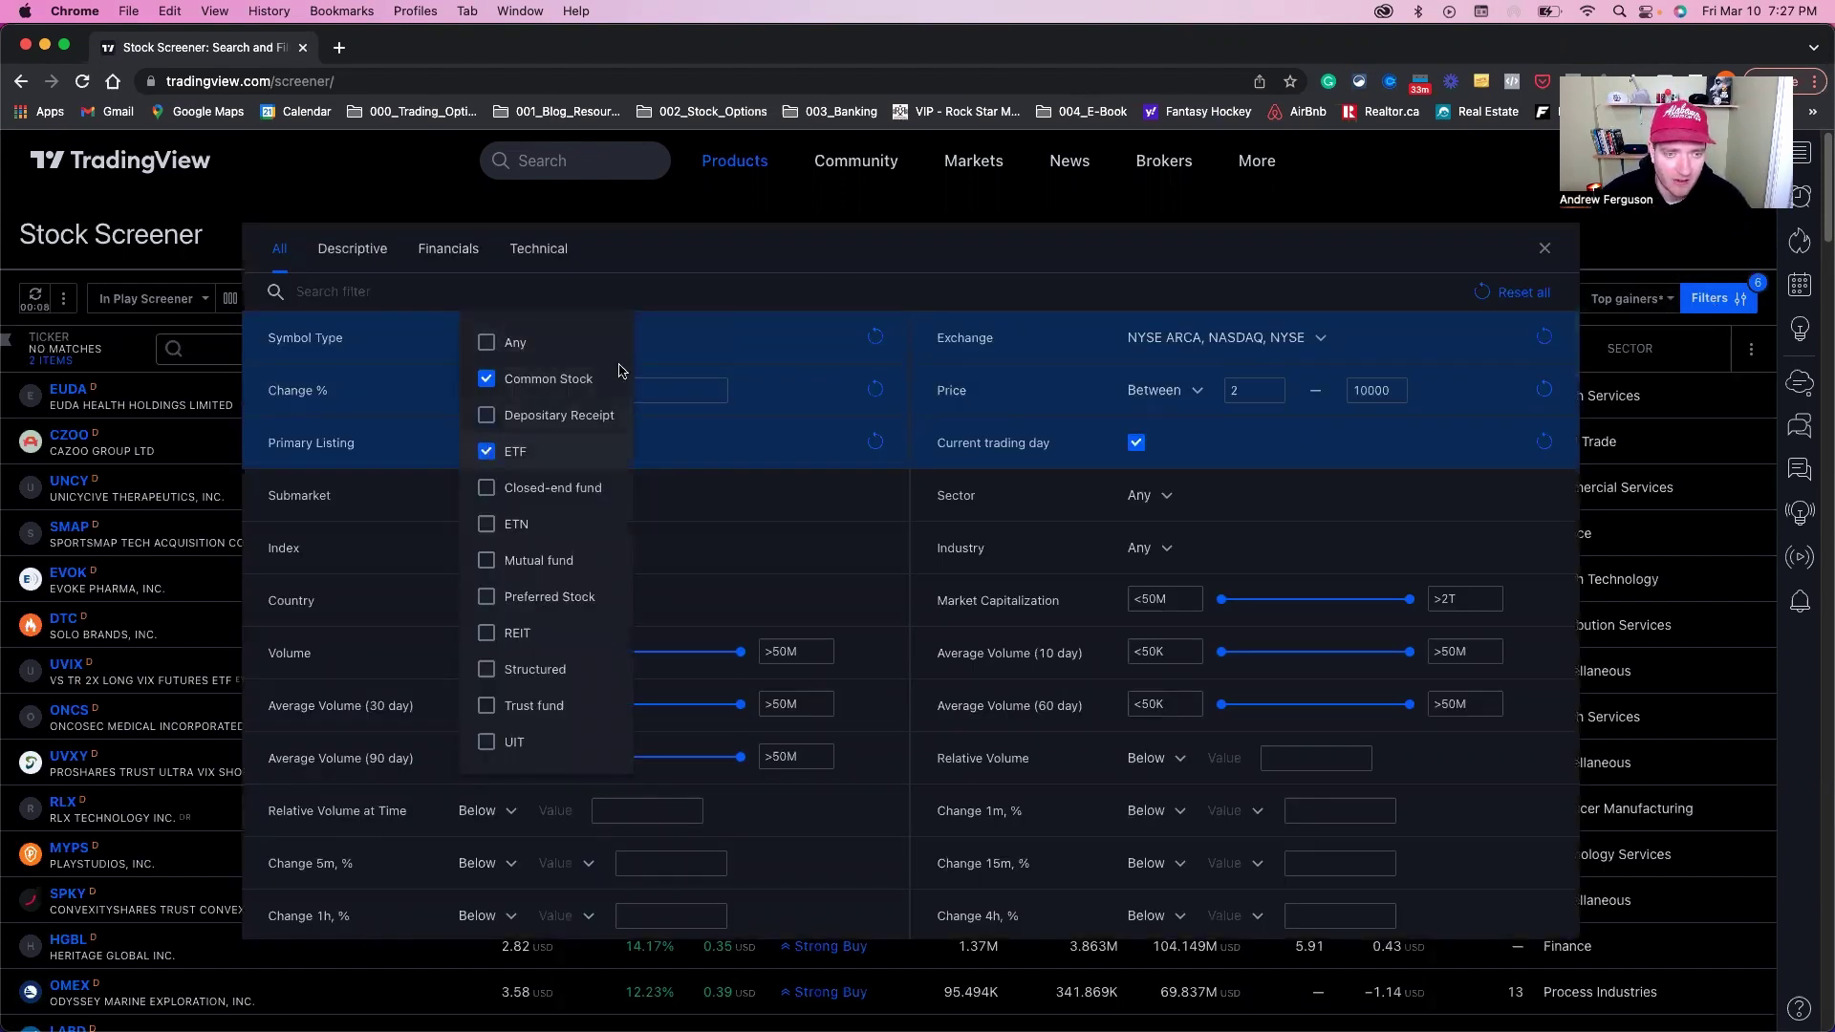
click(740, 293)
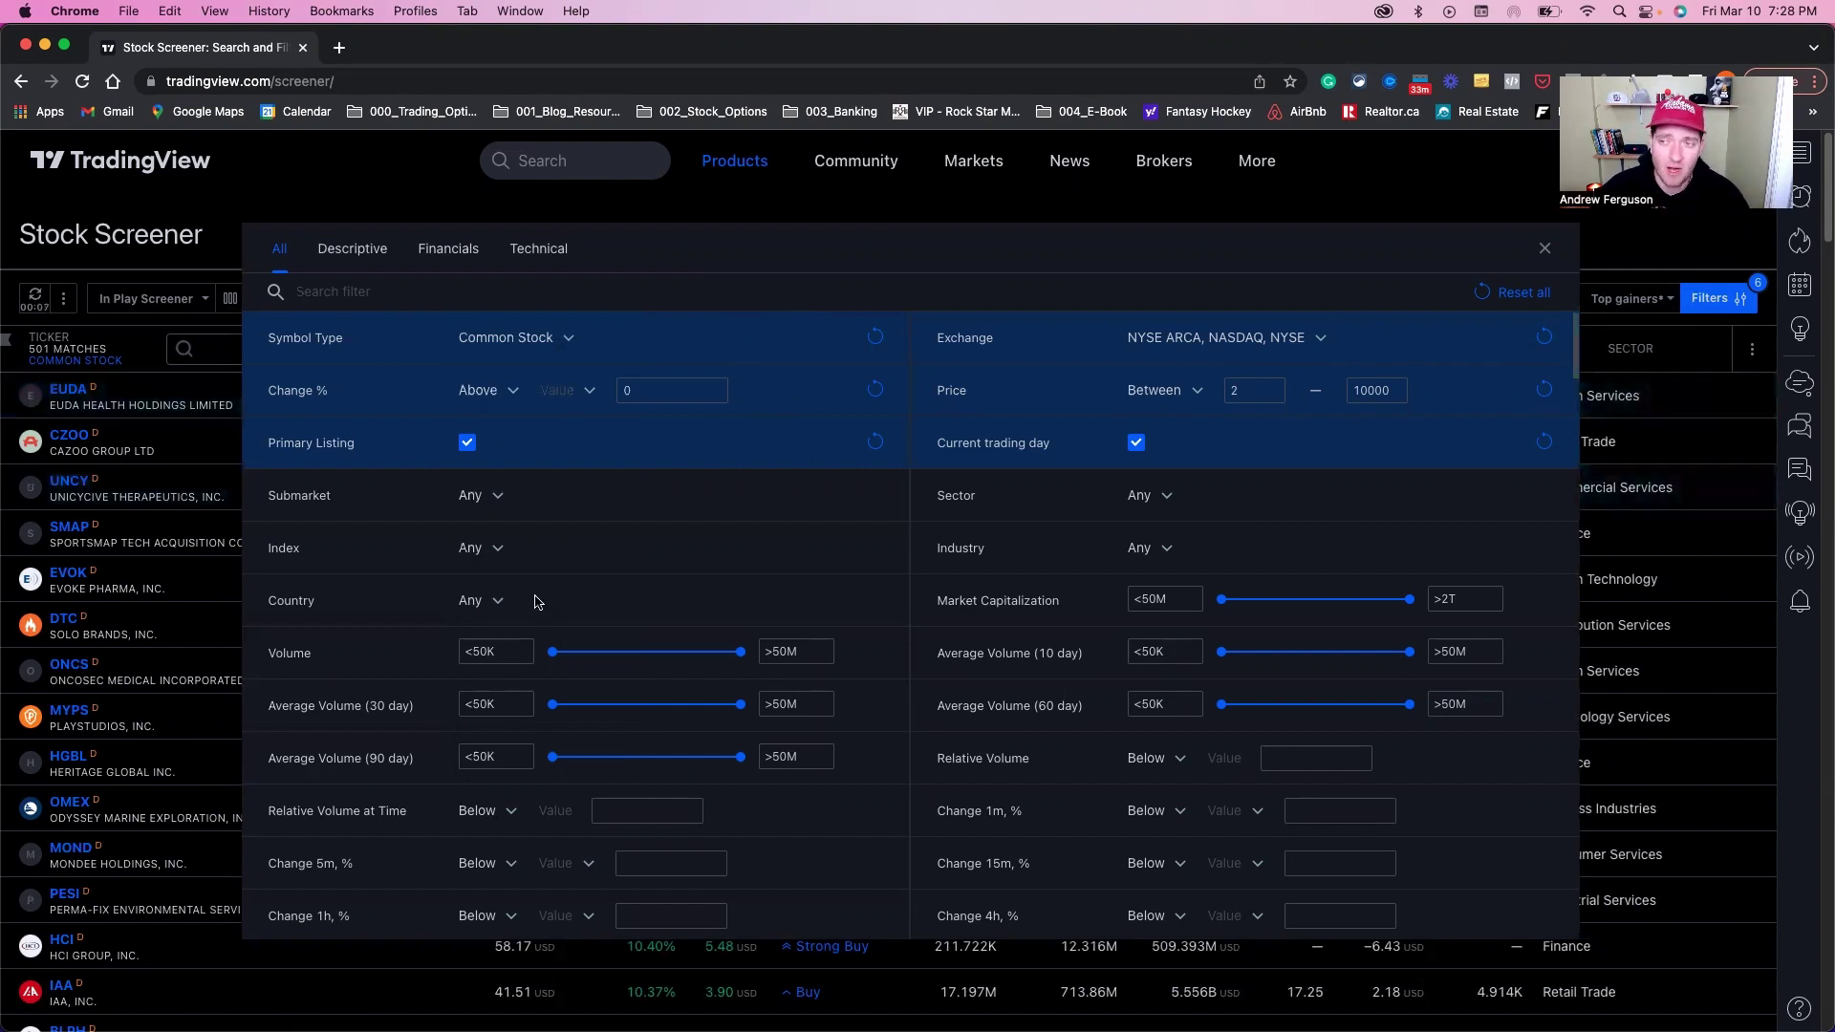
Step: Set minimum volume to 1M, relative volume above 2, and price range 20 to 100
drag(550, 656, 635, 656)
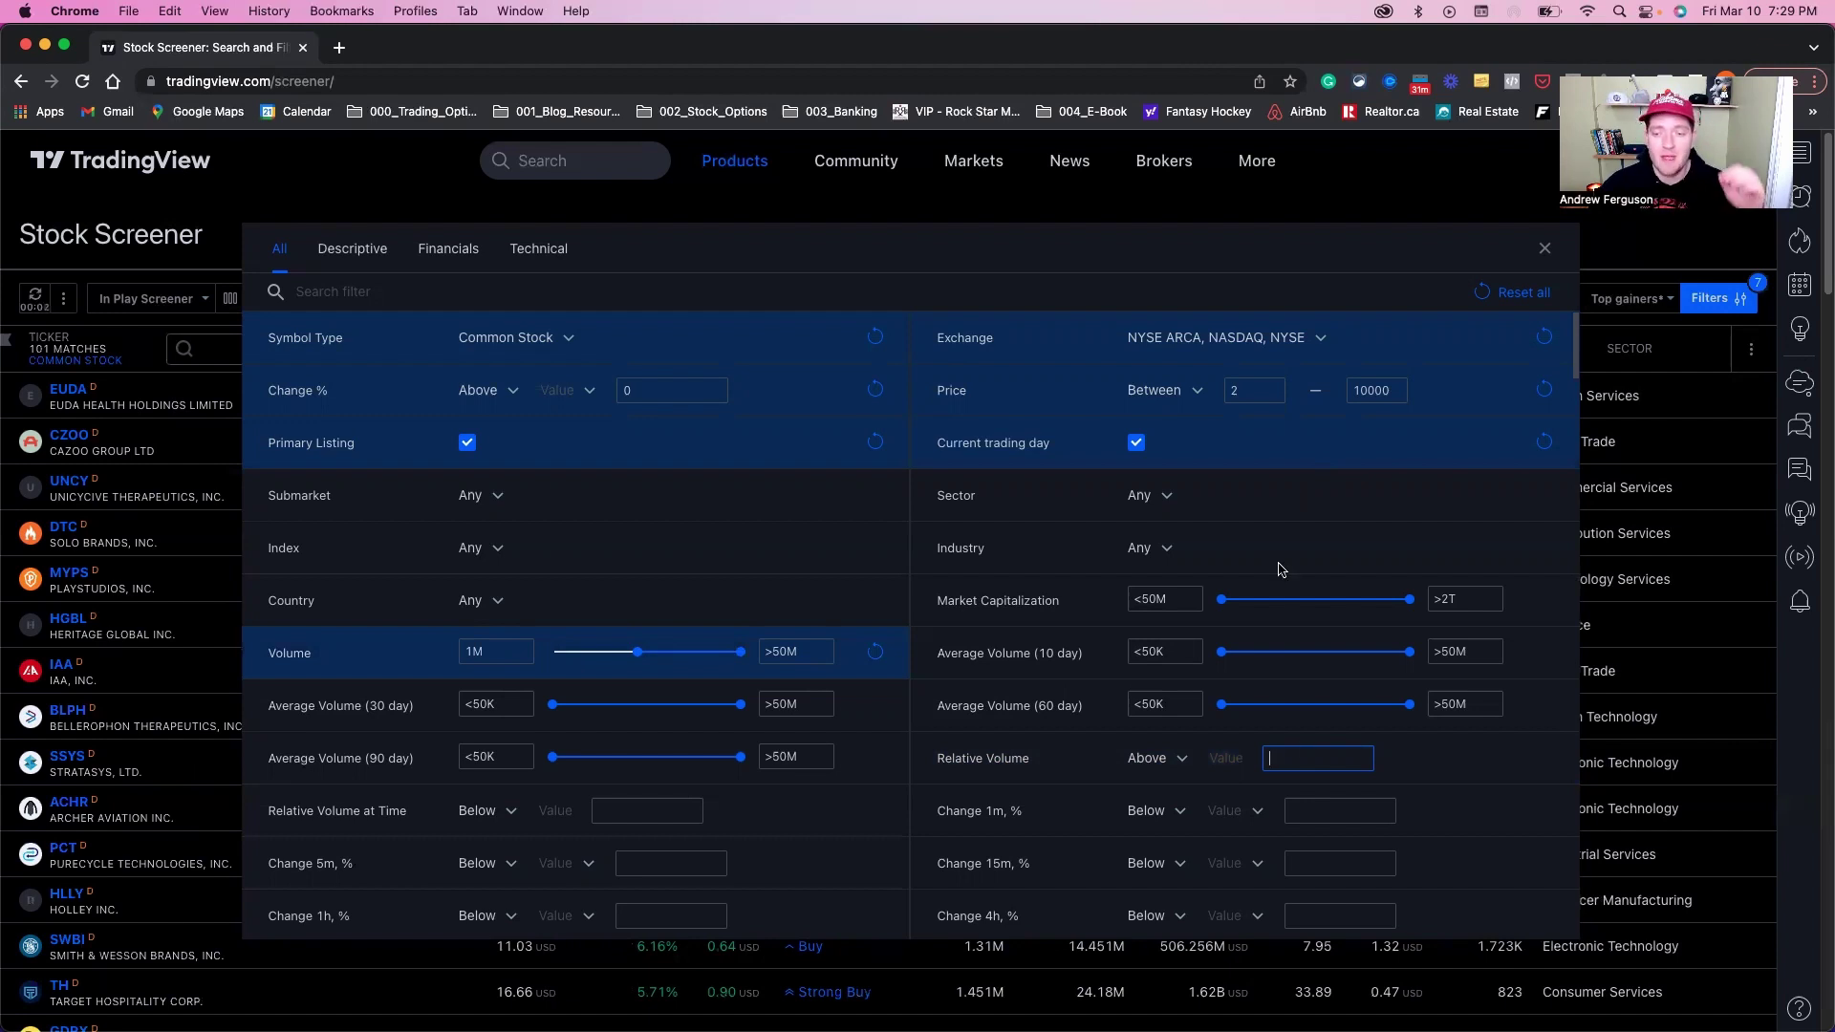
text(2)
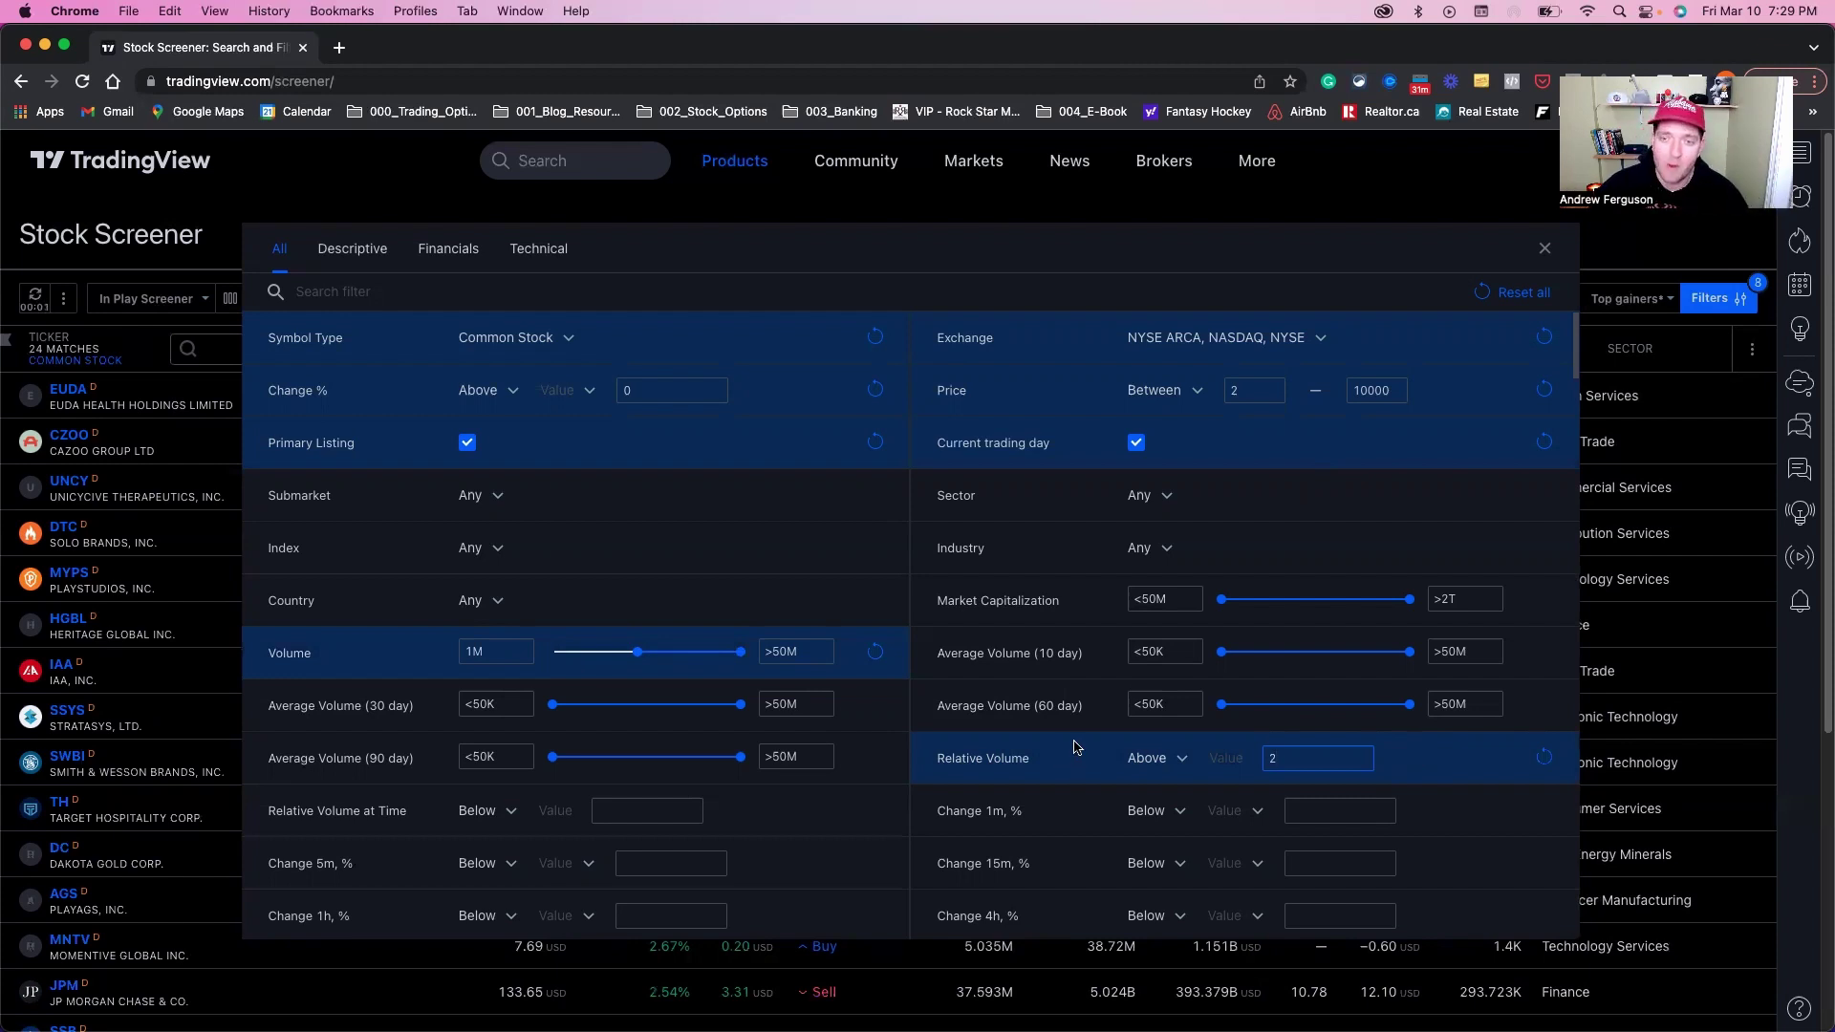
click(1247, 391)
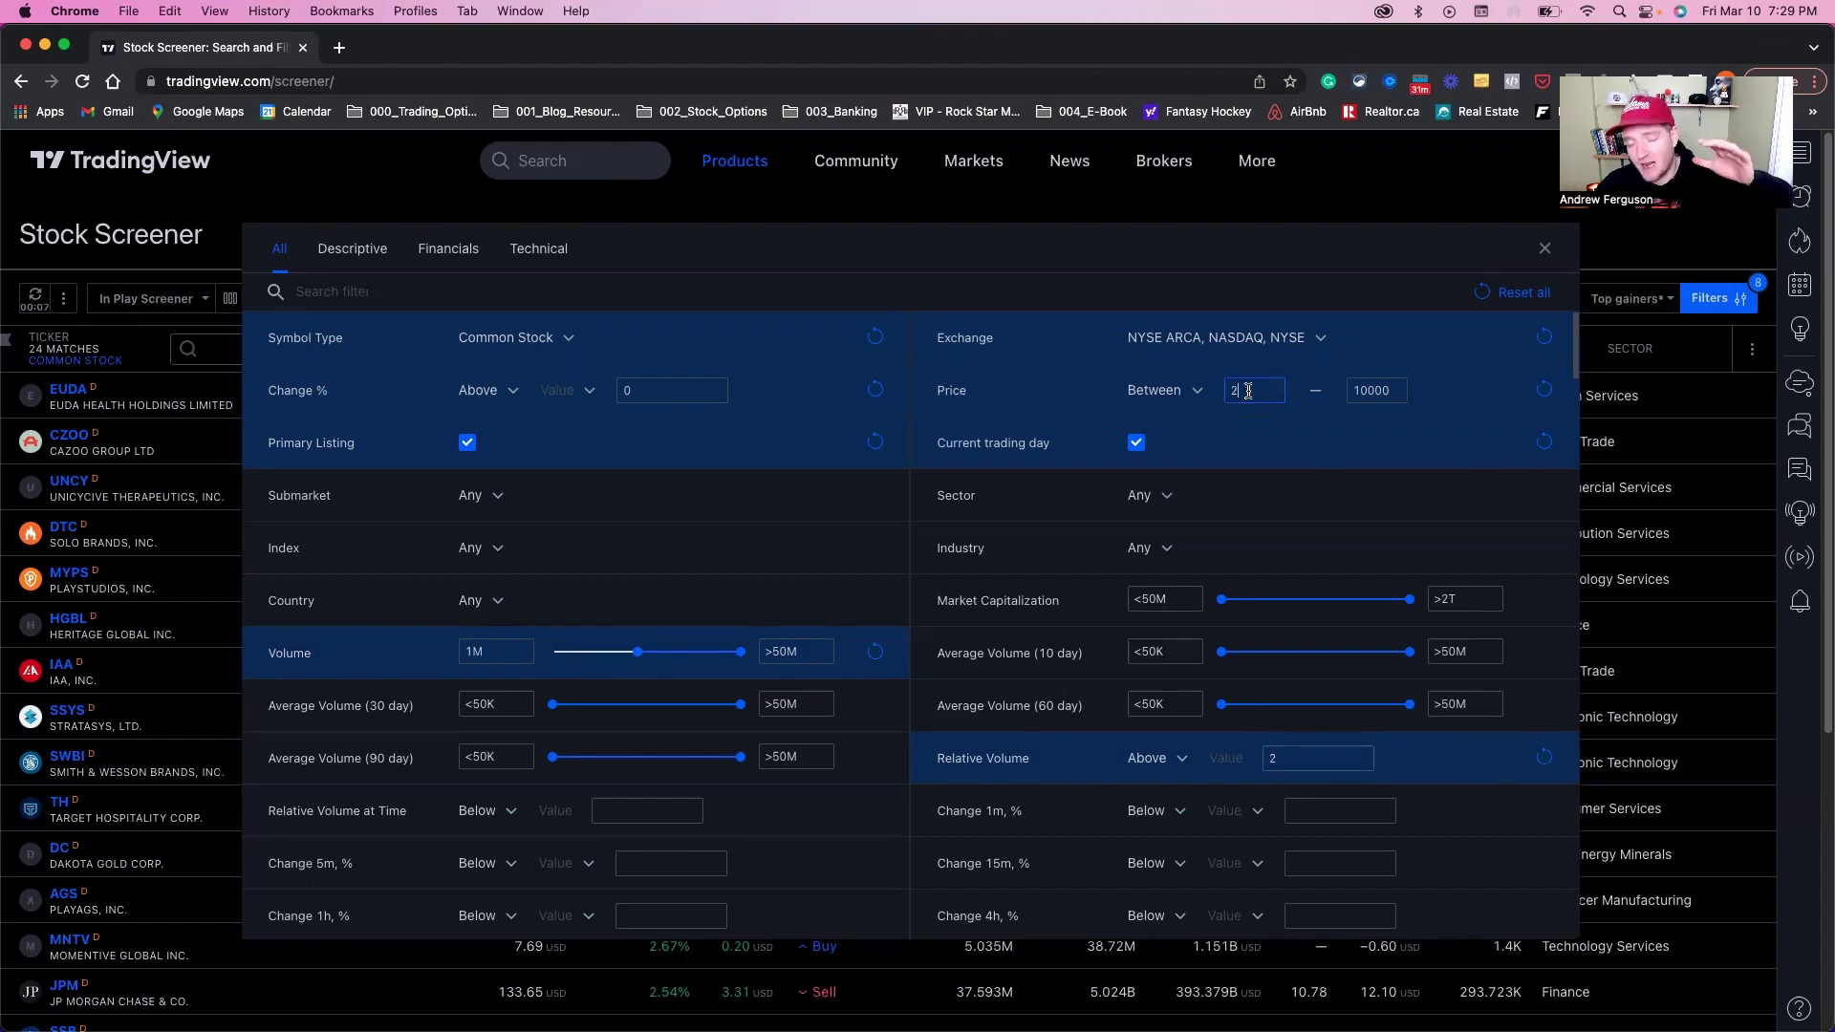
text(0)
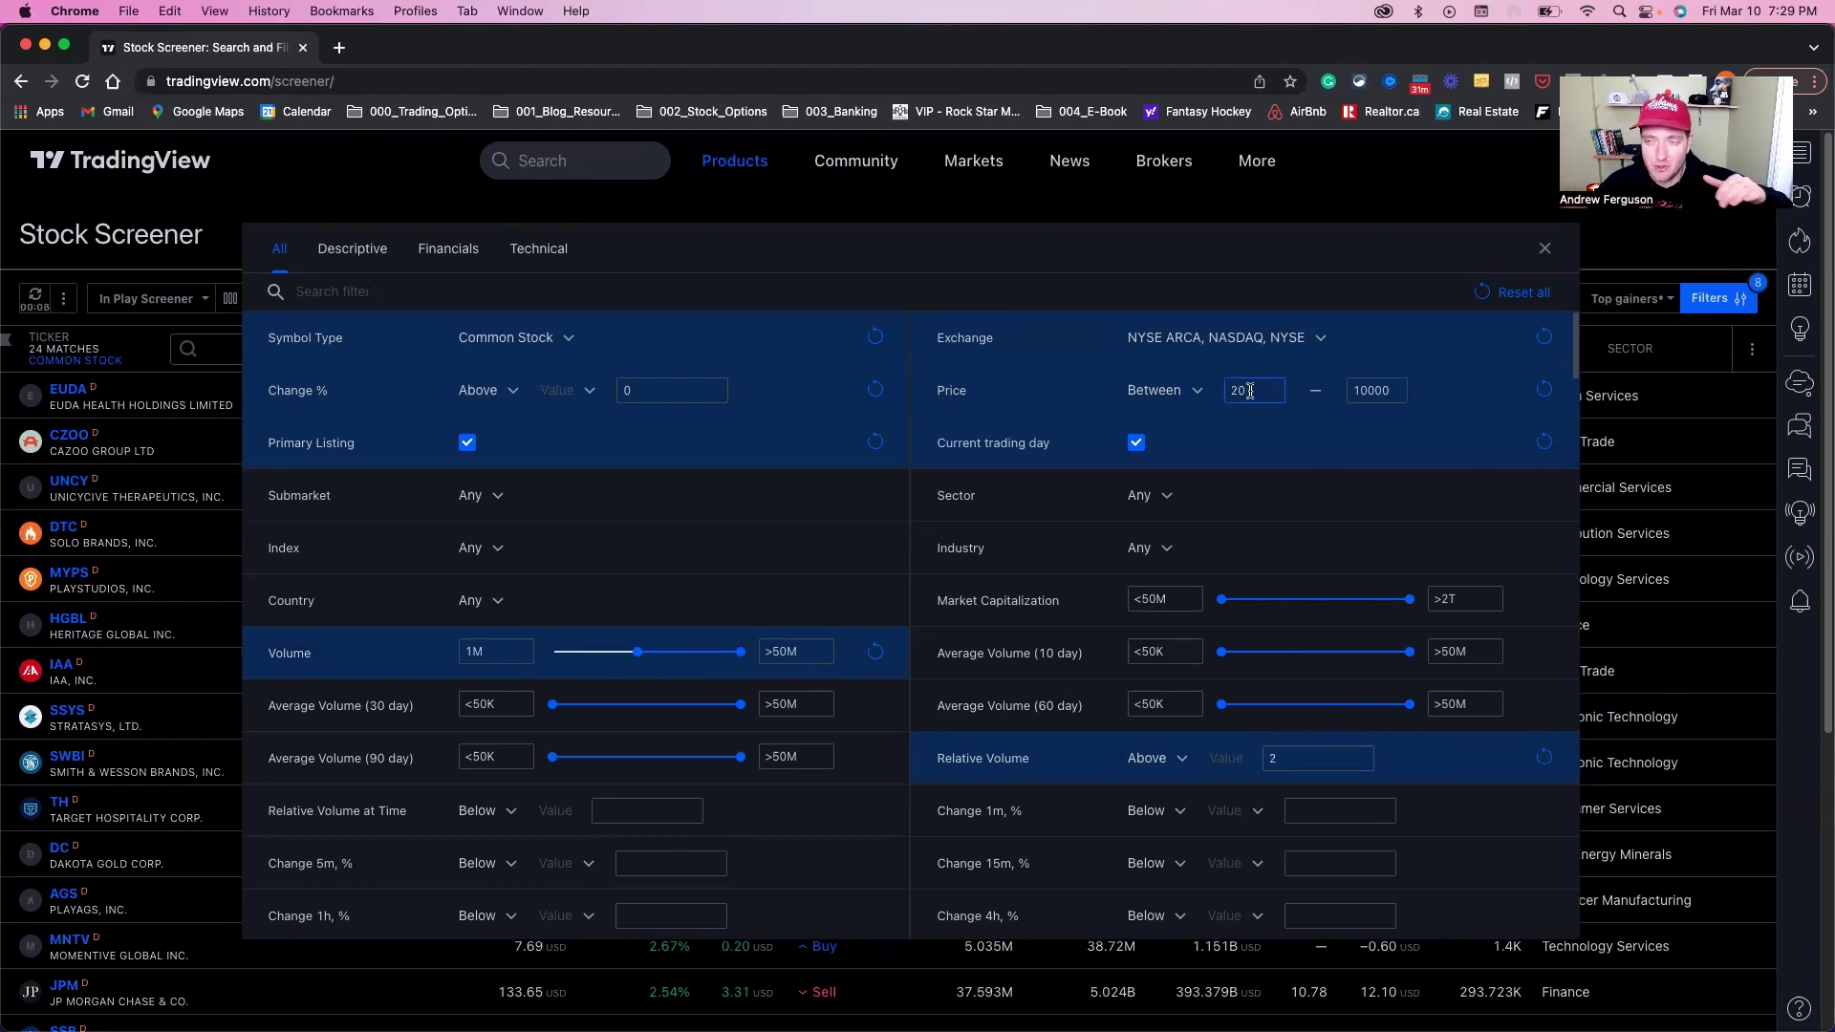
click(1353, 396)
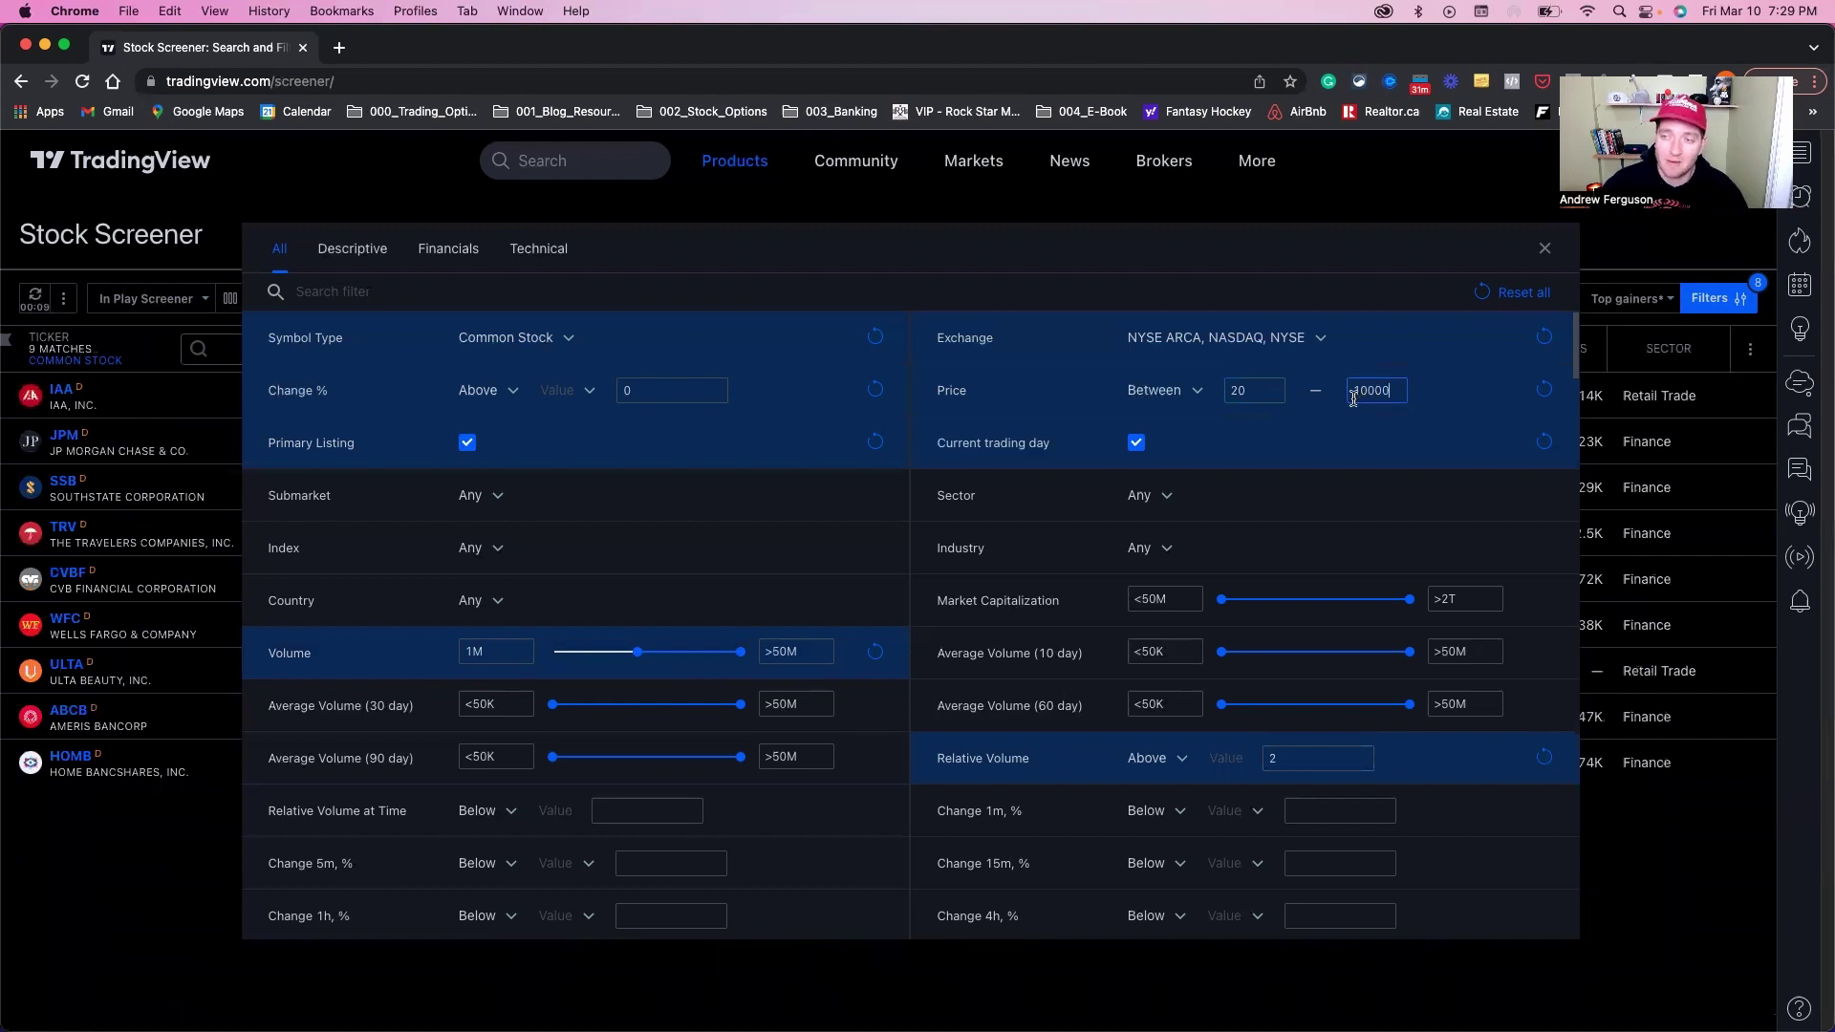
key(super+a)
text(1)
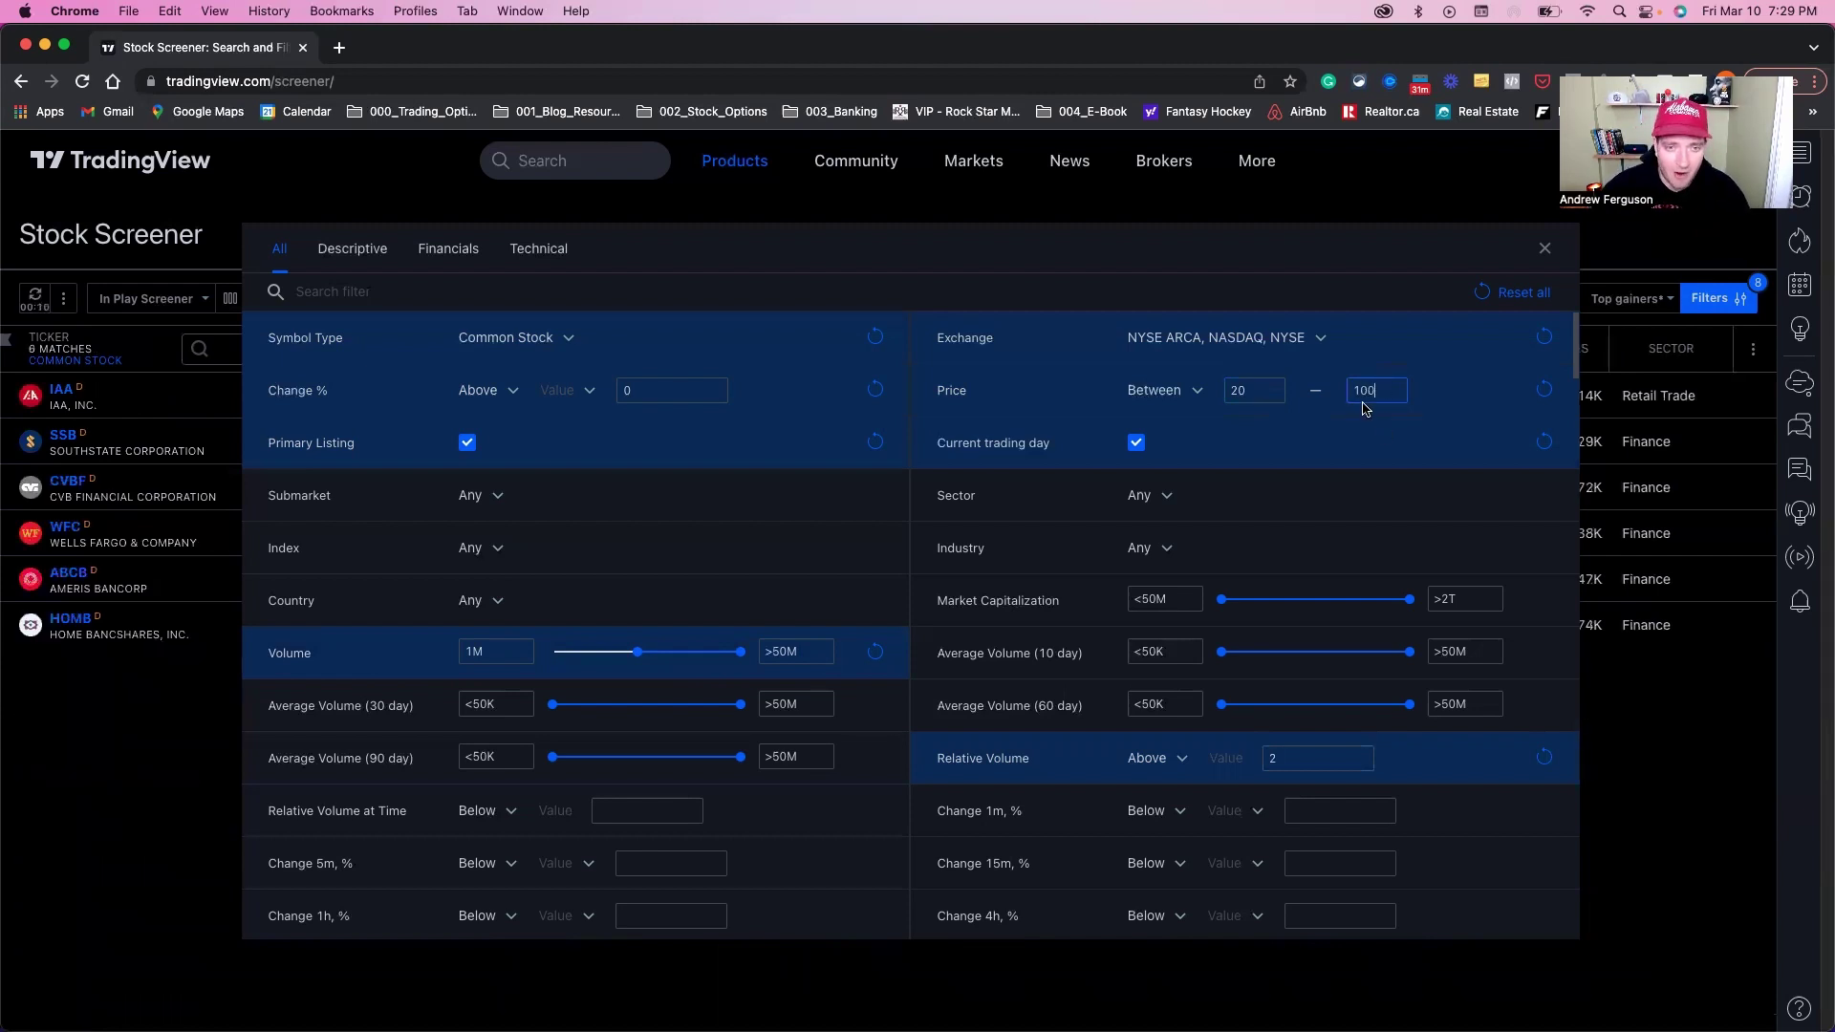
click(1543, 250)
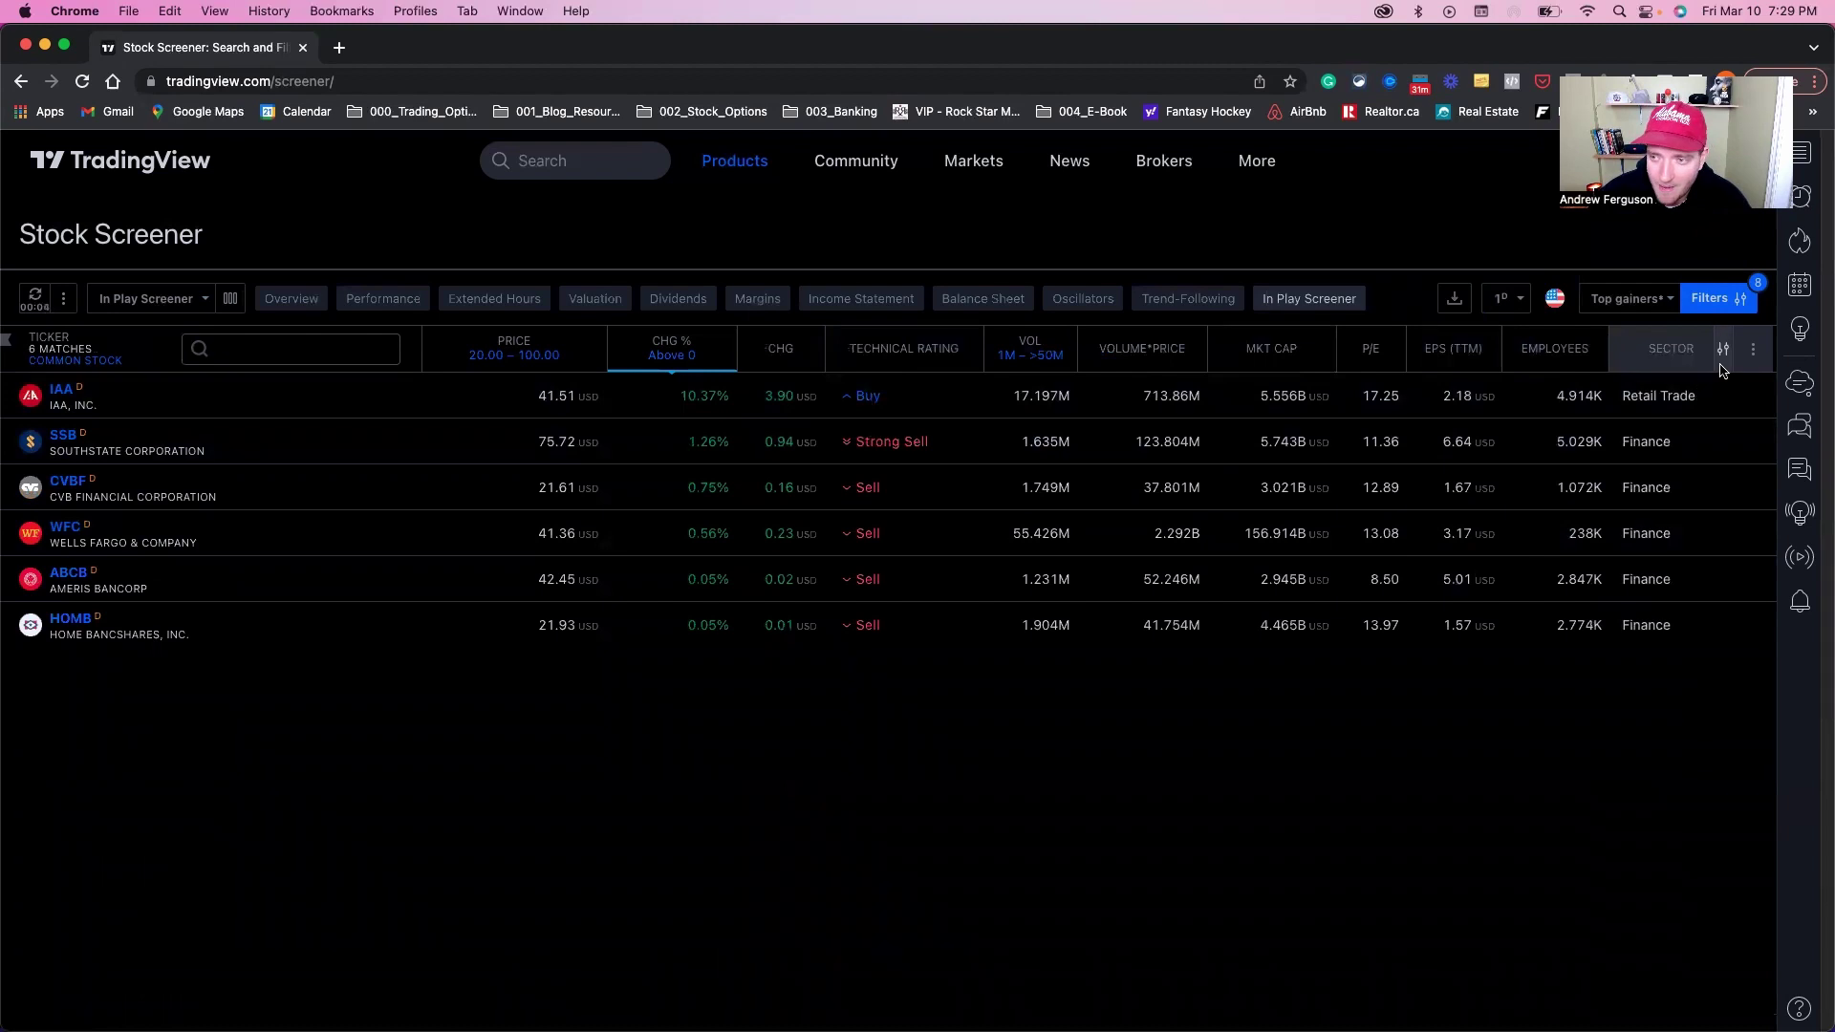
Step: Show the Relative Volume column beside VOL and sort the six matches by price descending
click(1724, 349)
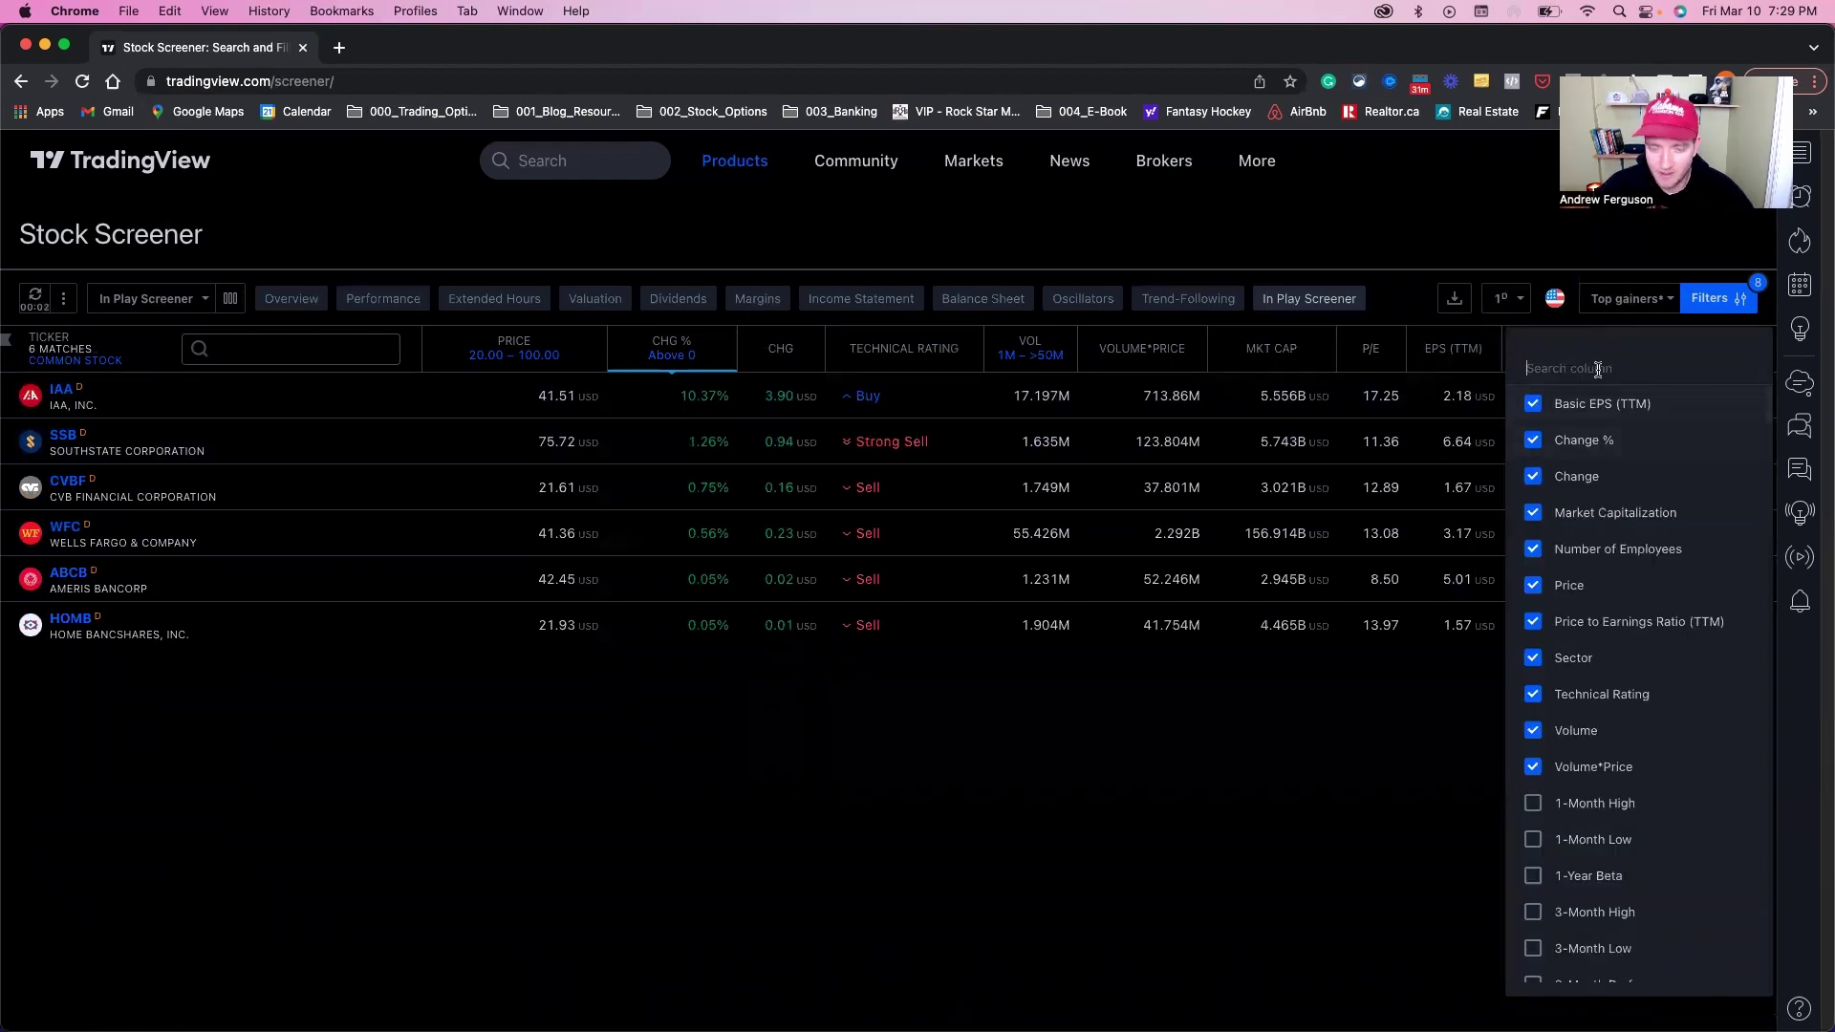
text(relative)
click(1615, 476)
click(1032, 686)
drag(1645, 354, 1063, 355)
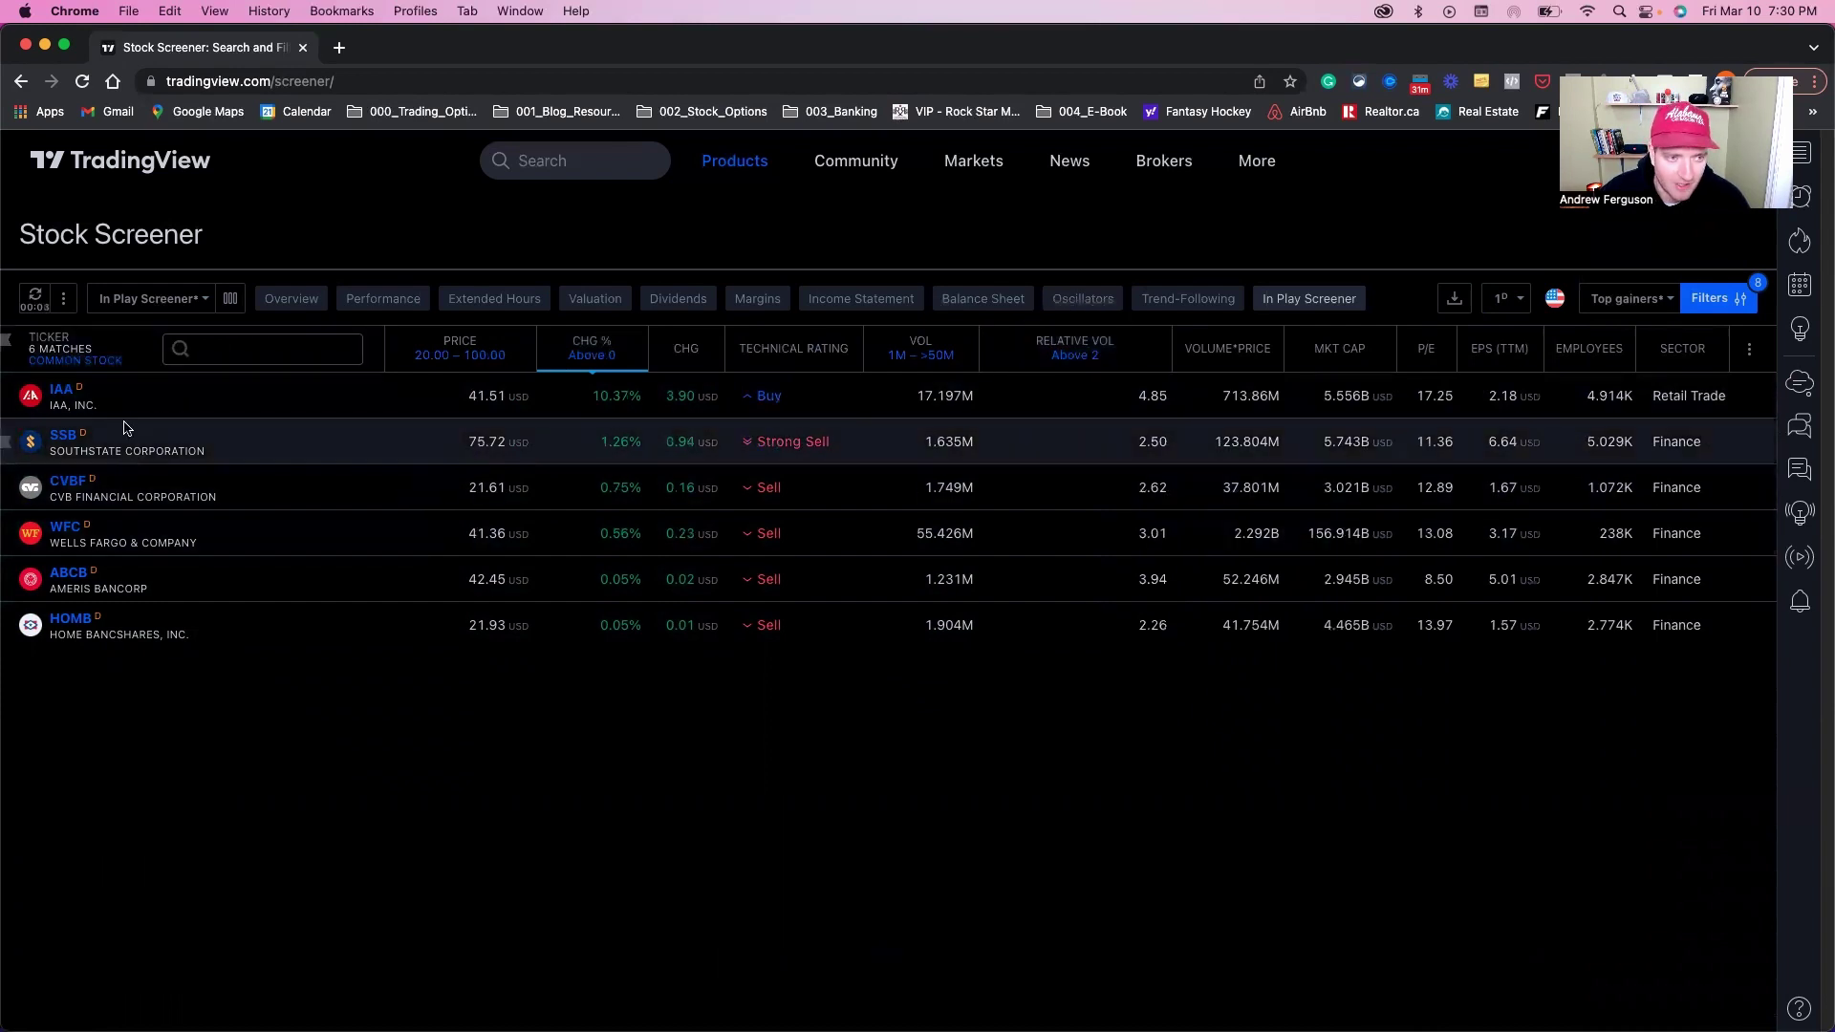
click(486, 356)
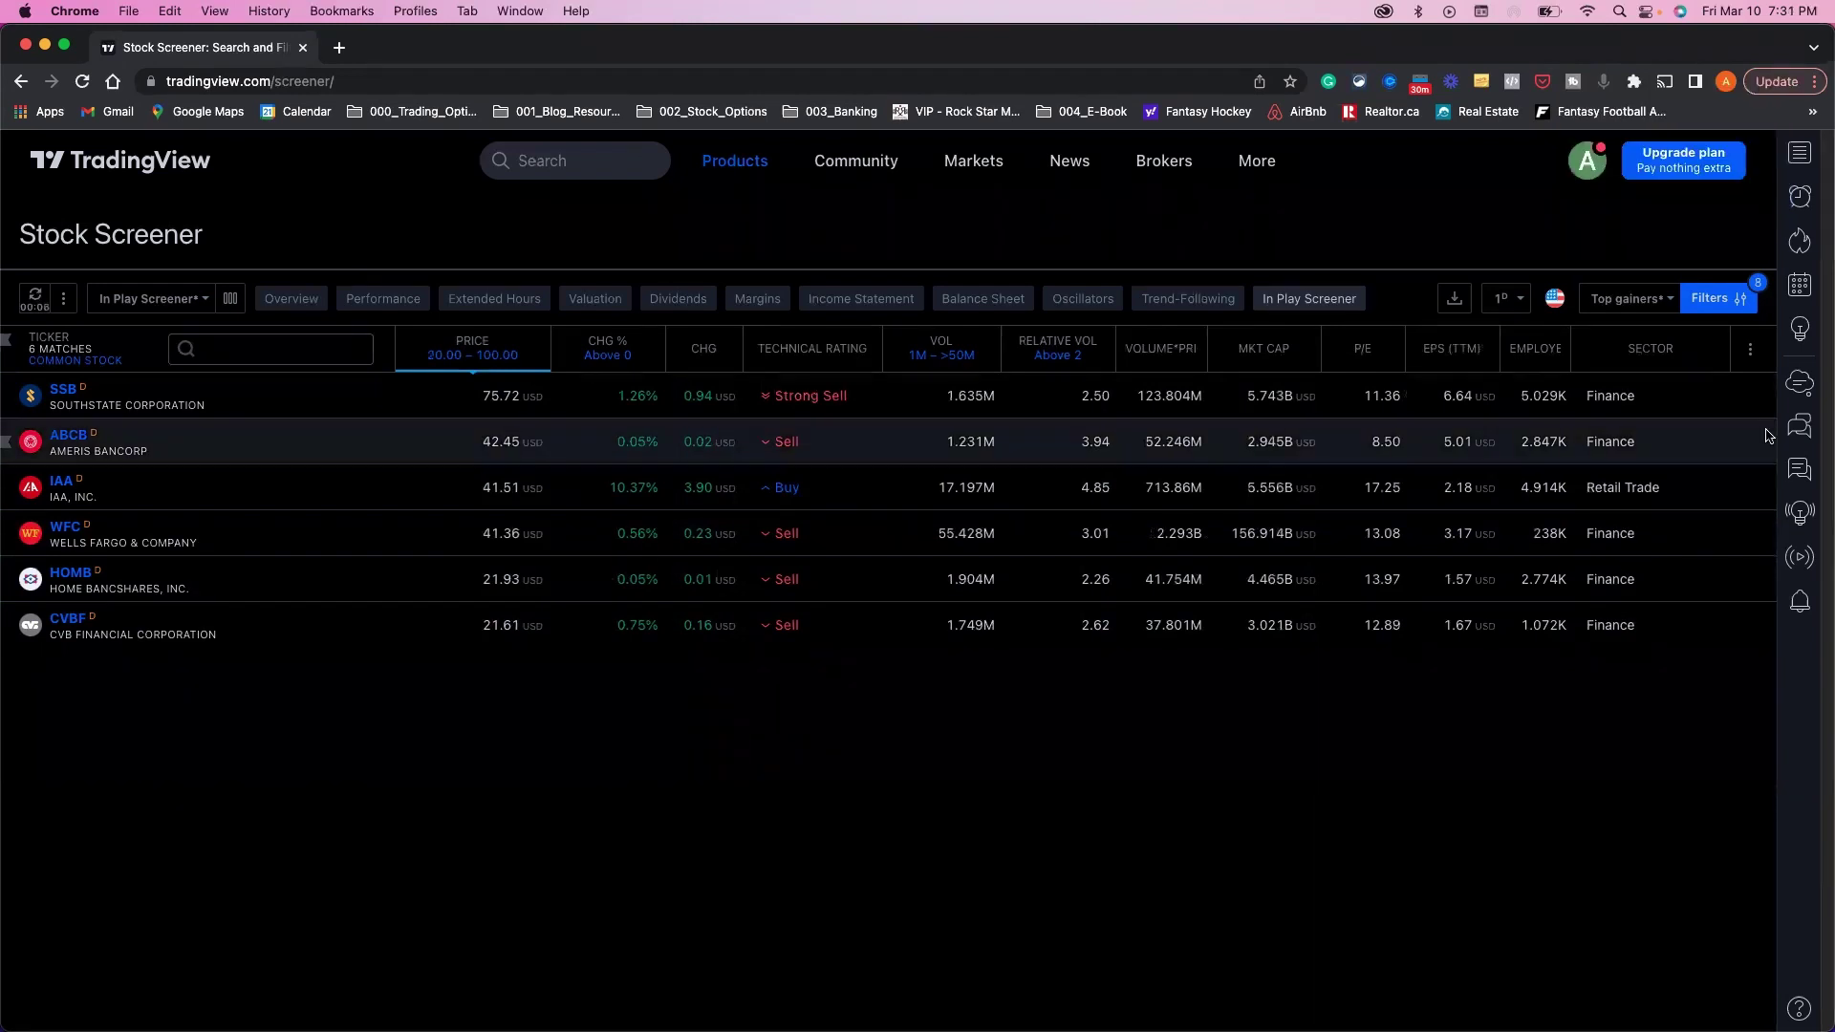
Step: Create a new watchlist named 'day traders'
click(1802, 155)
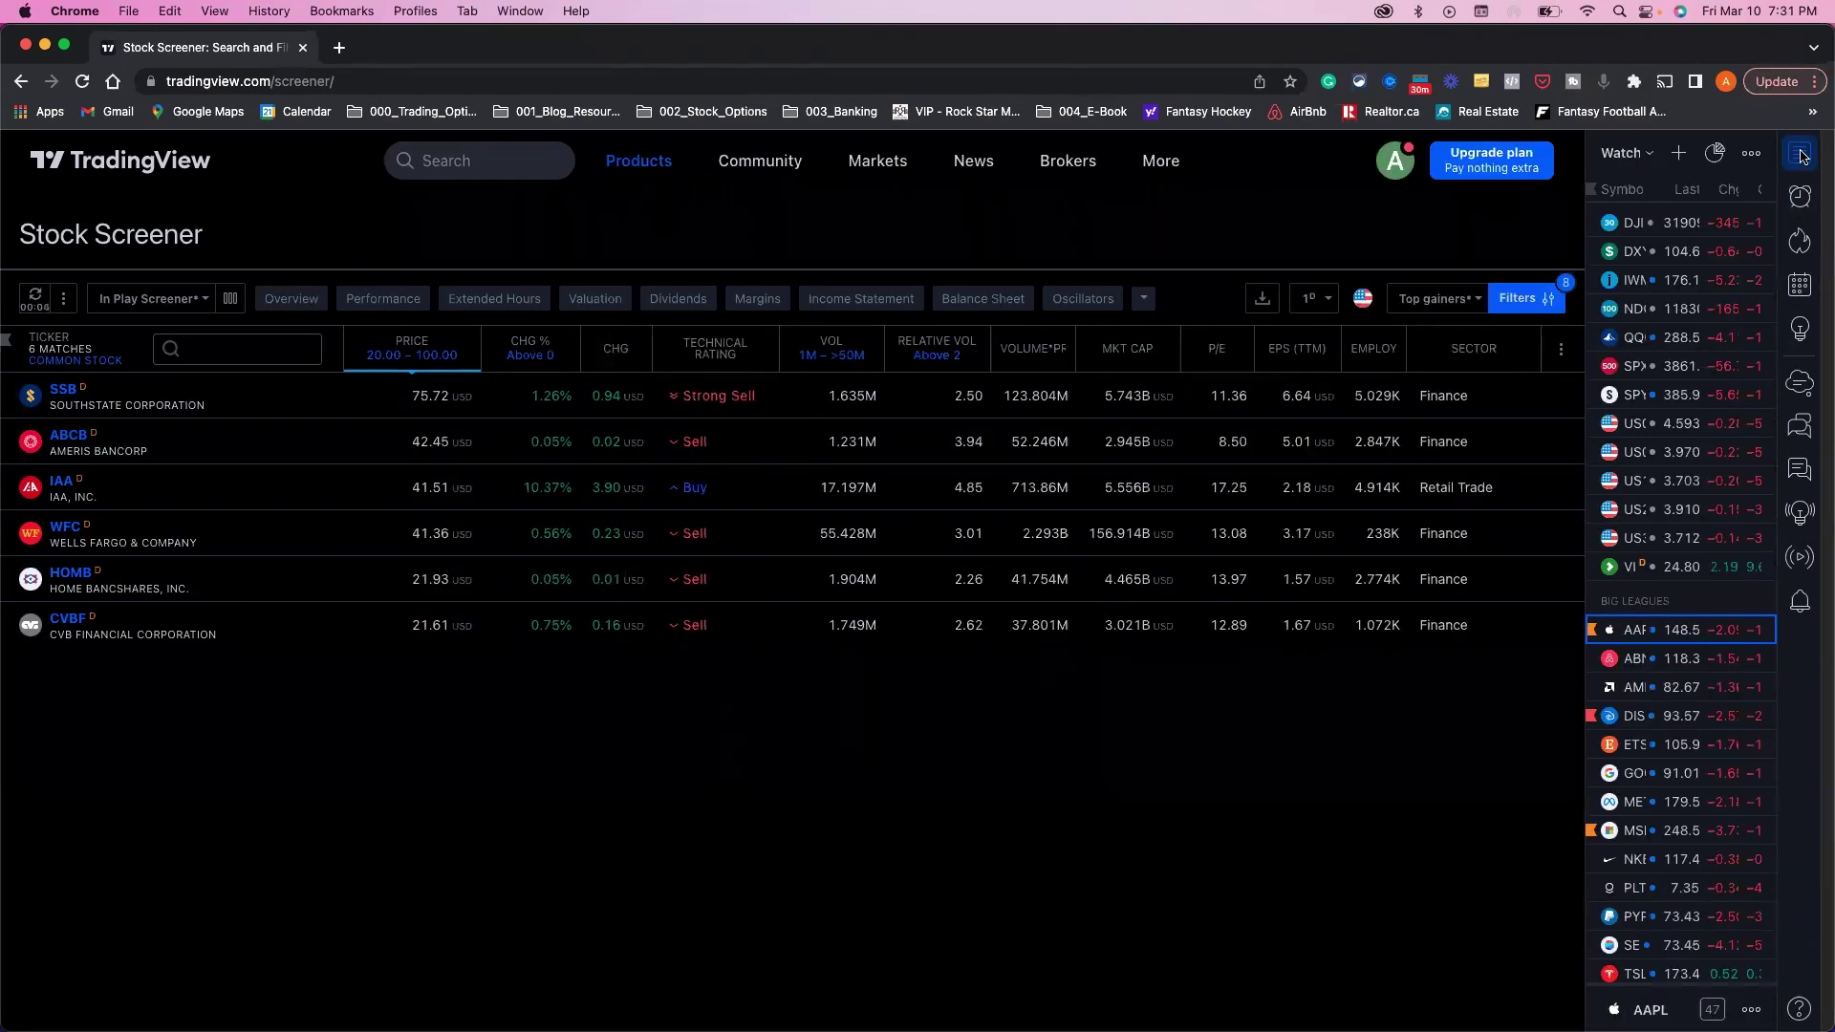
click(1621, 153)
click(1645, 196)
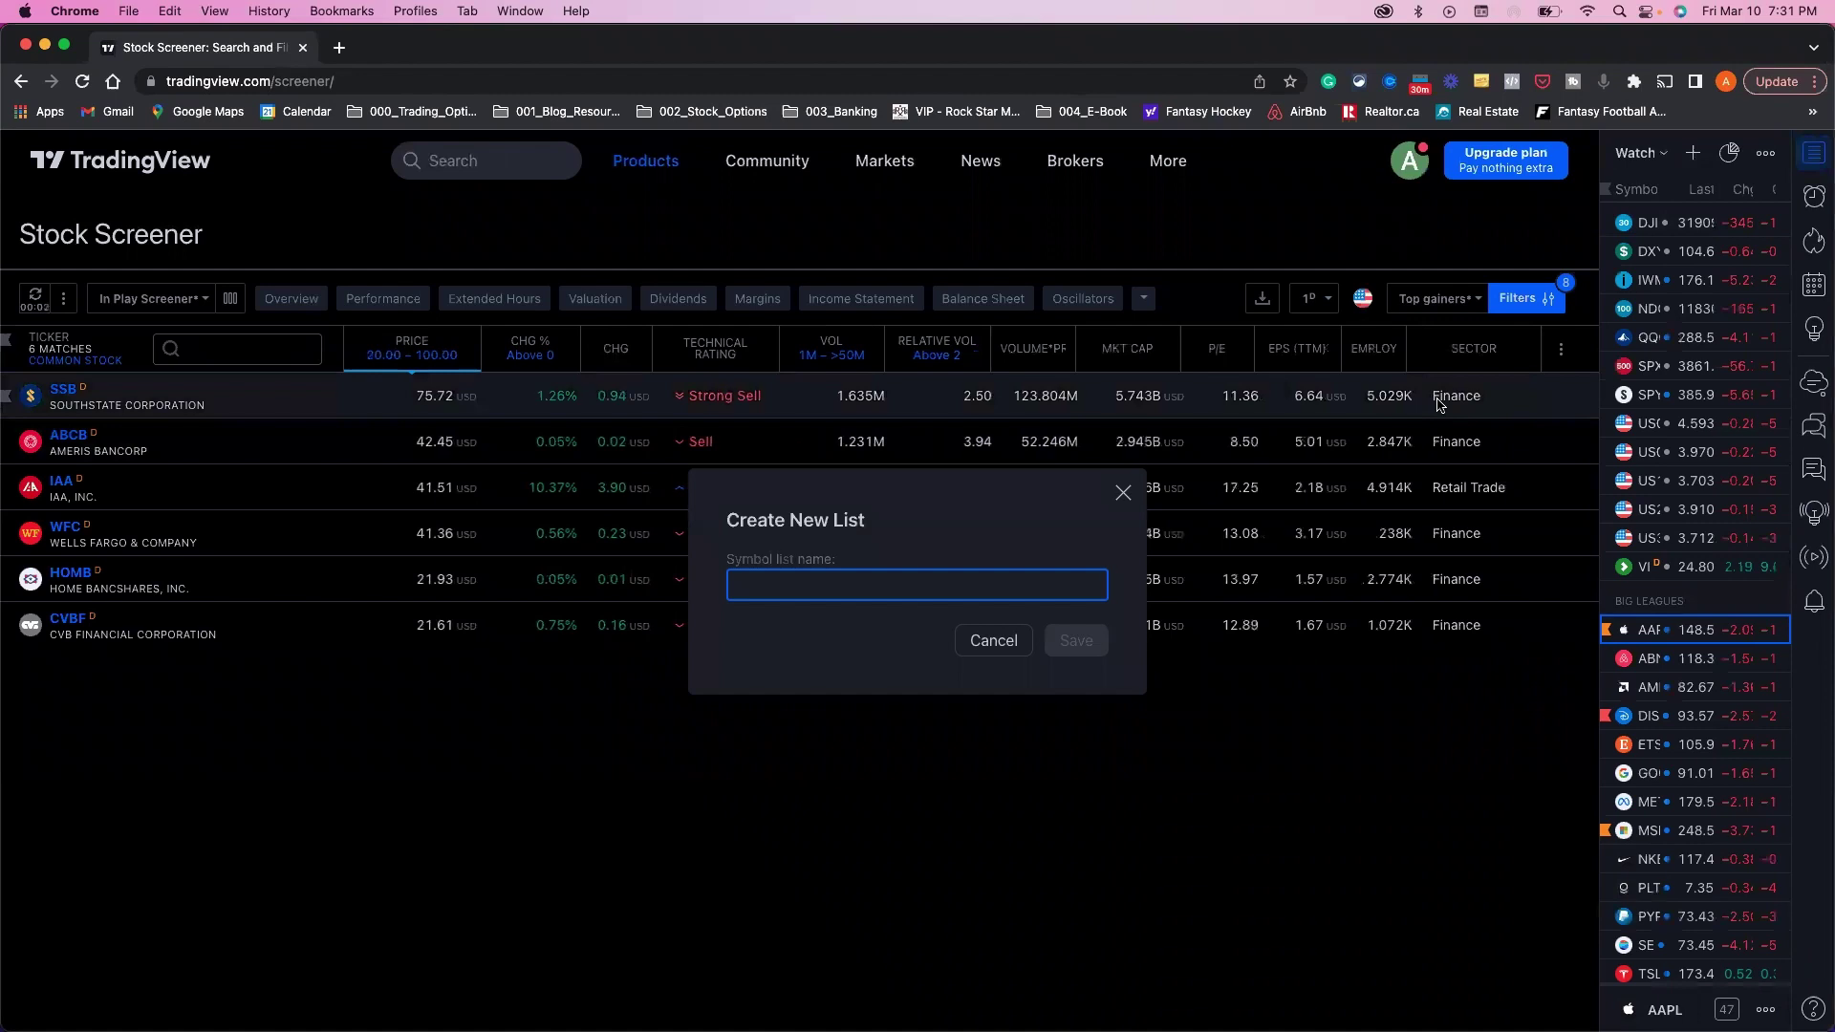
text(day traders)
click(1077, 641)
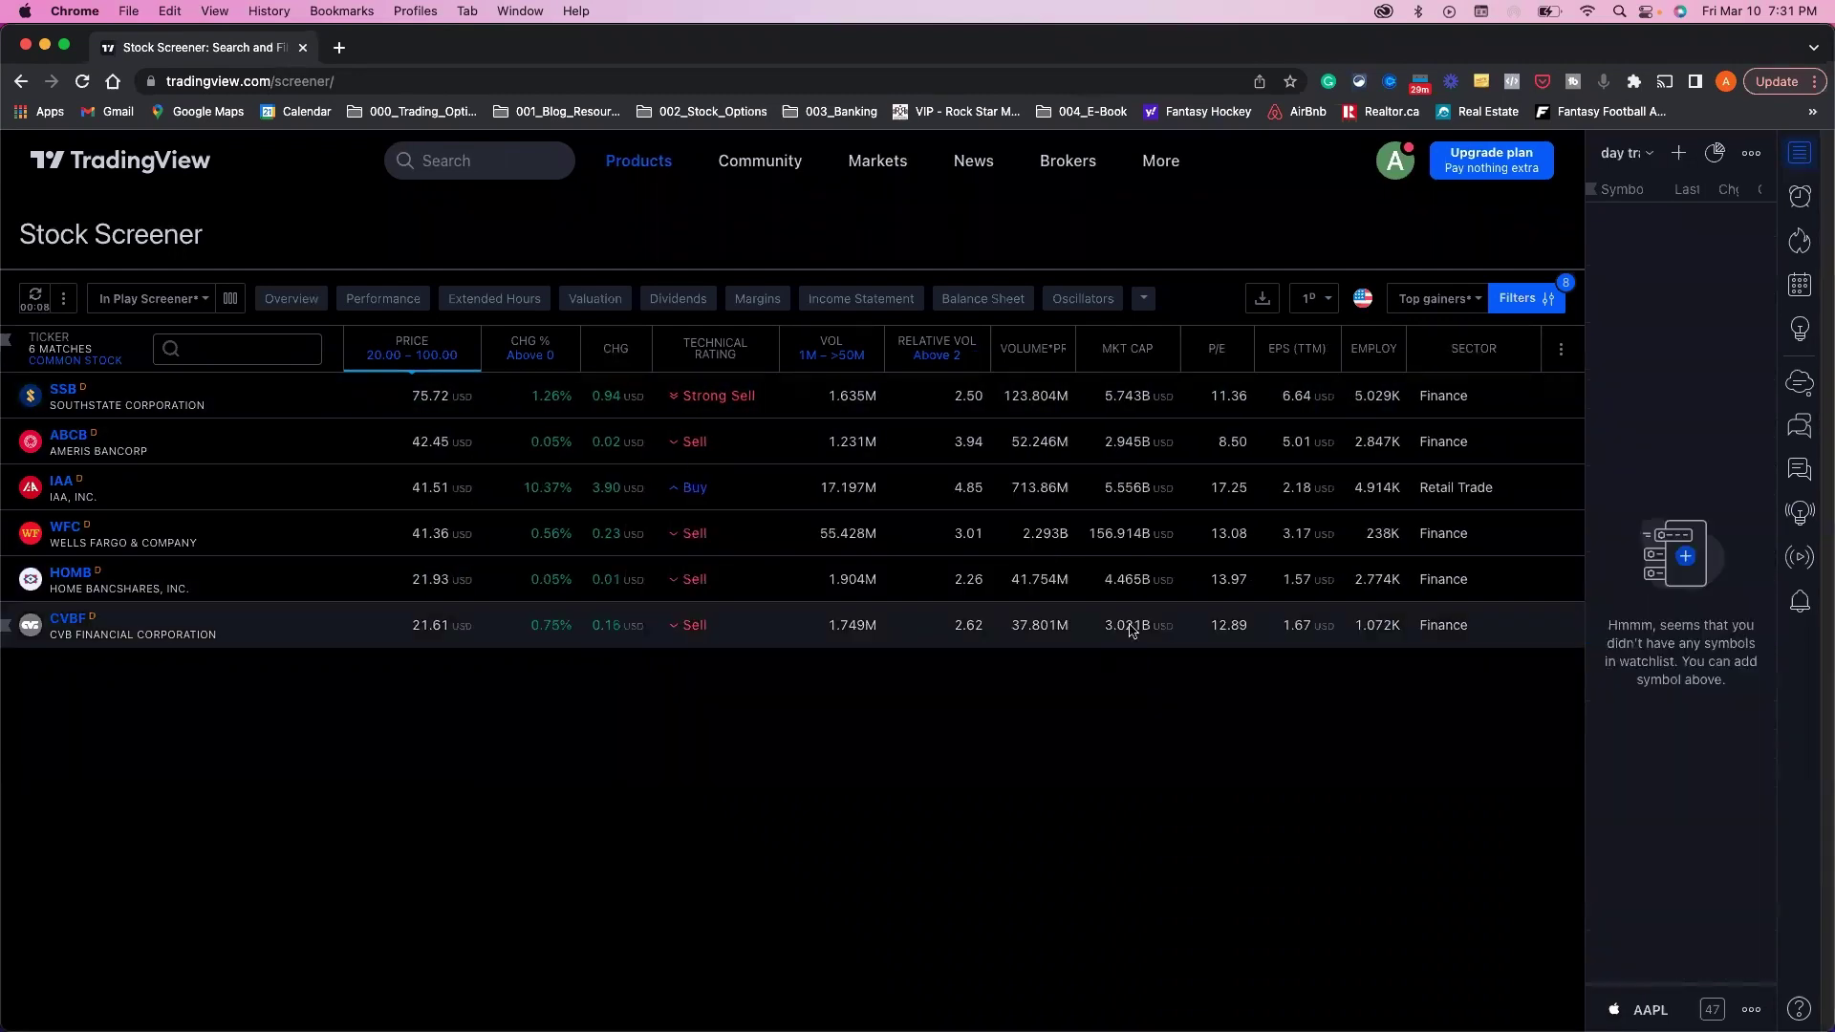
Step: Add all six selected screener rows to the 'day traders' watchlist
click(227, 408)
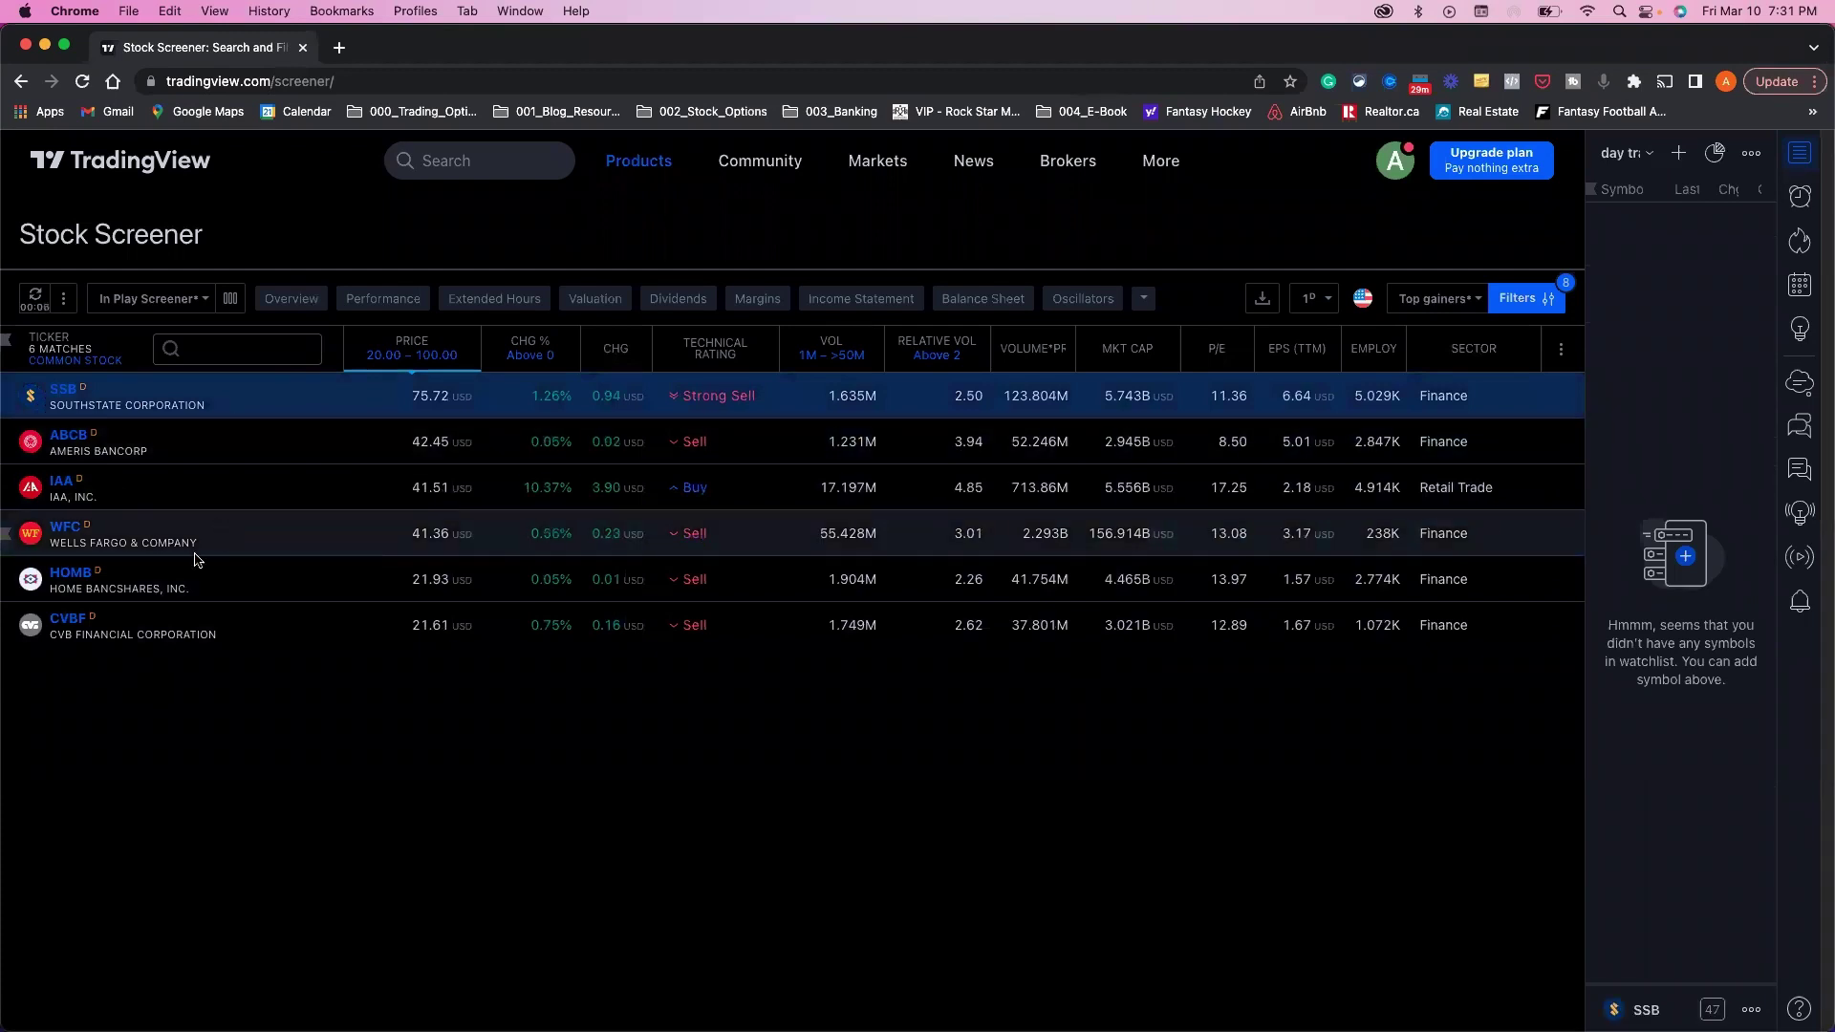
shift+click(238, 635)
right_click(239, 639)
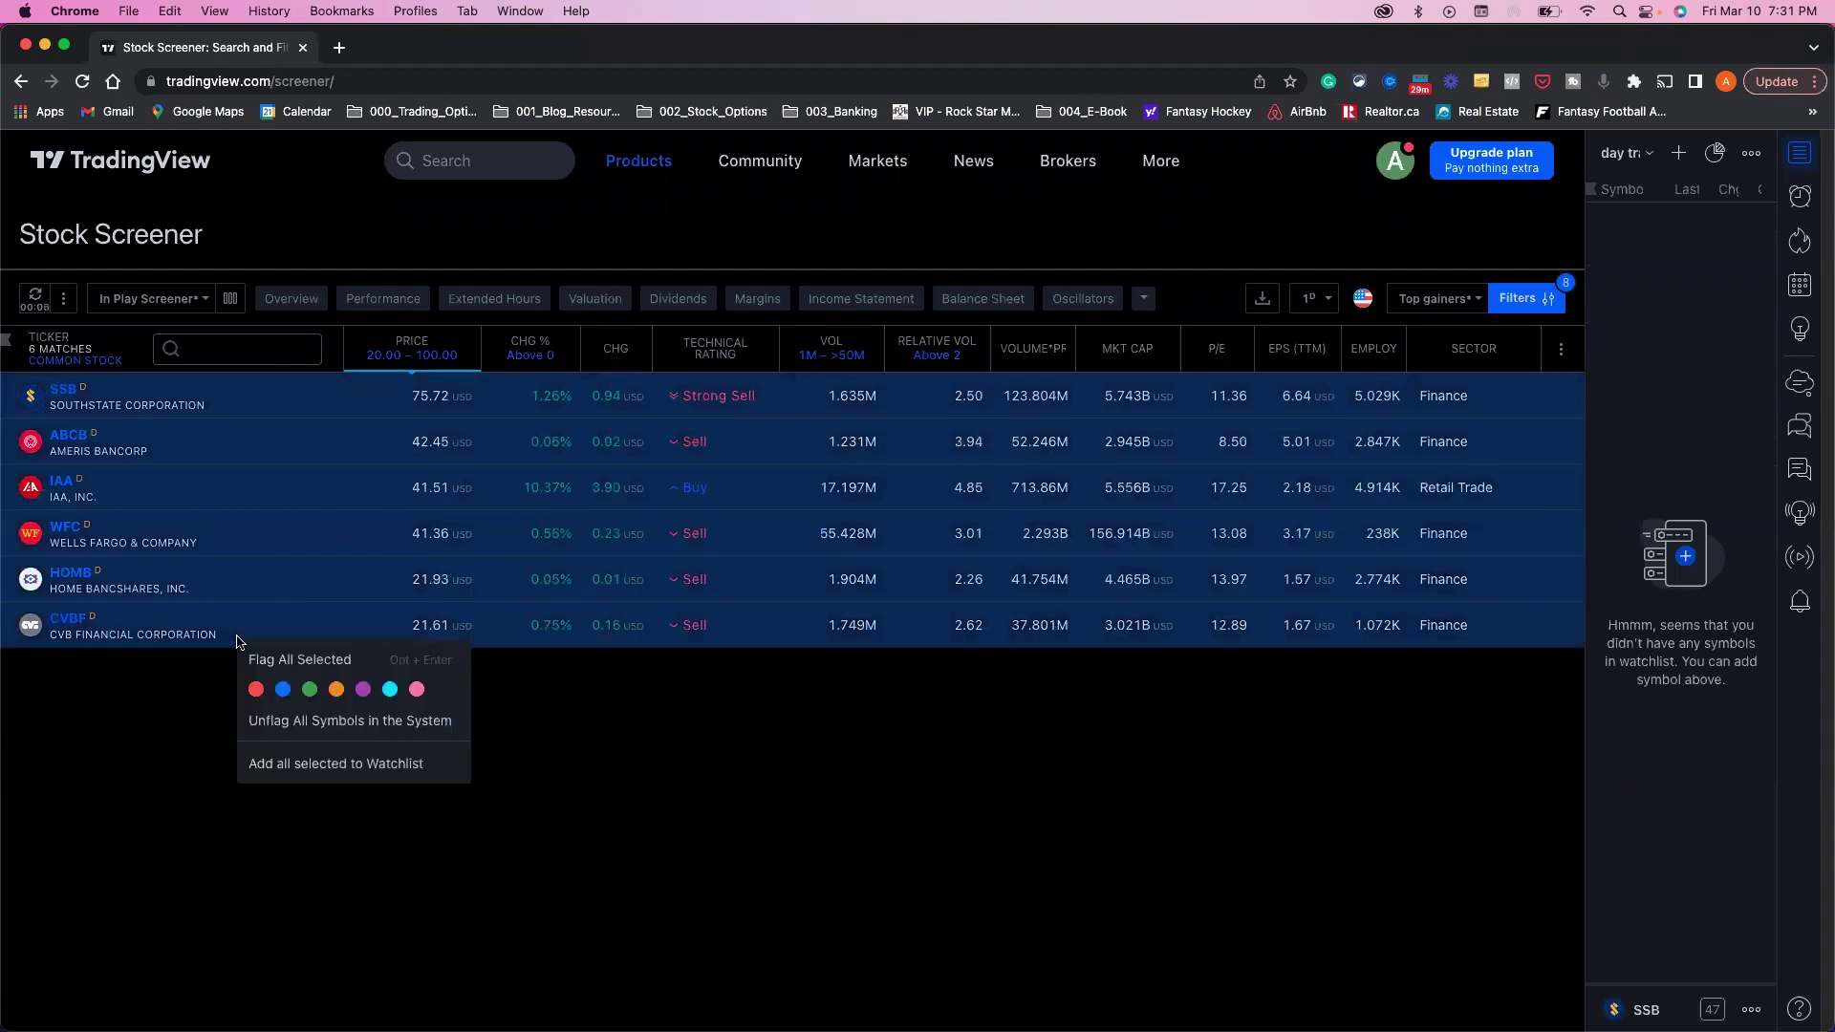
click(312, 773)
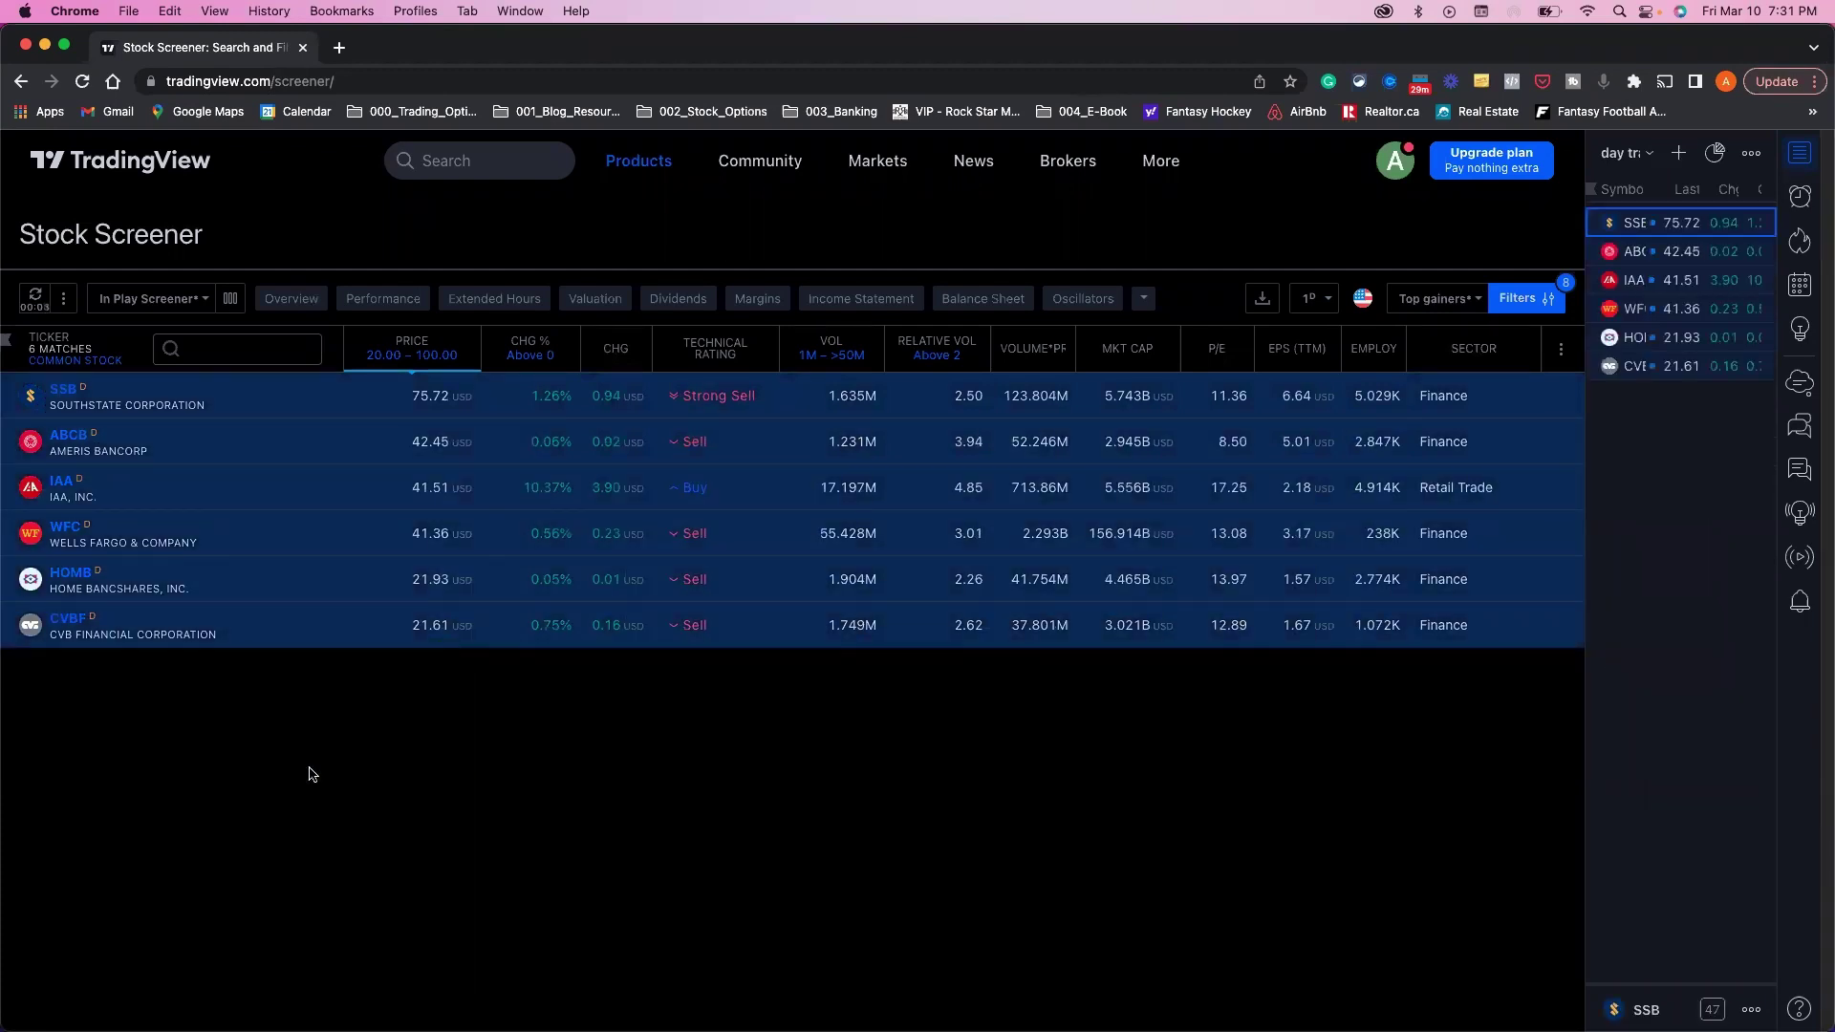
right_click(1639, 231)
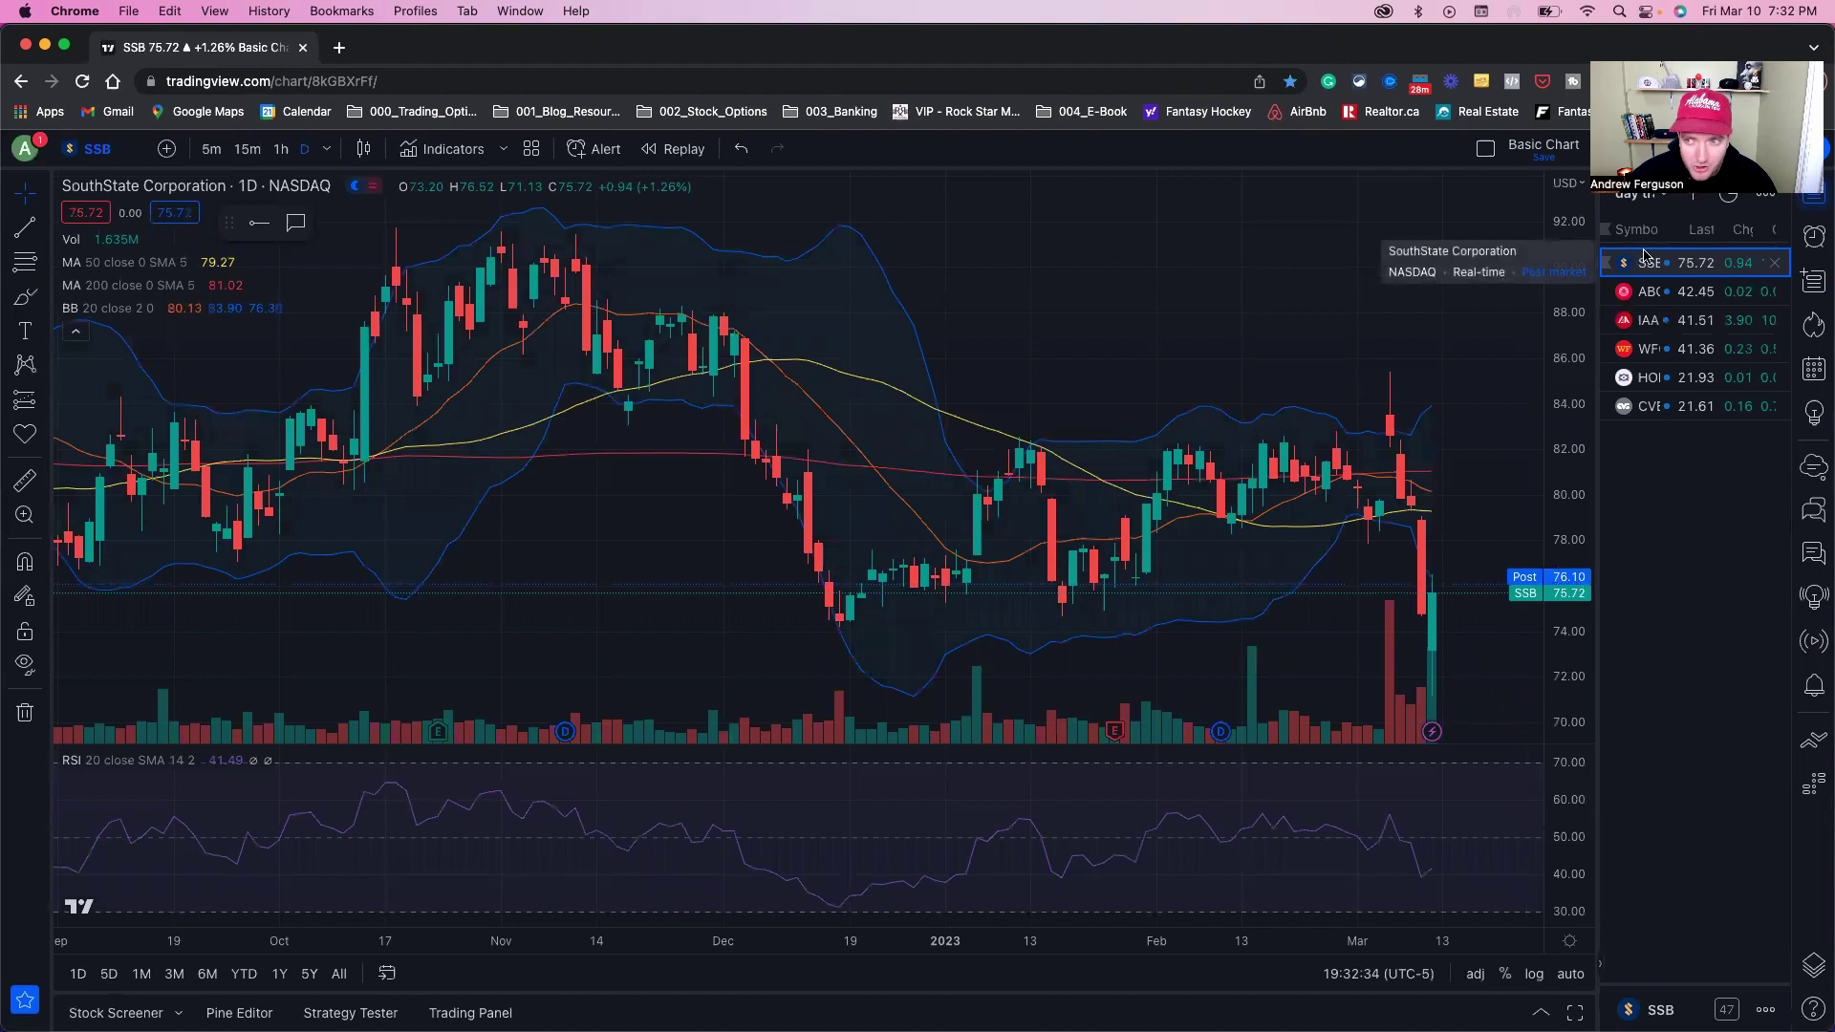
Step: Move from IAA's daily chart to ABCB and then SSB in the watchlist
key(Down)
key(Down)
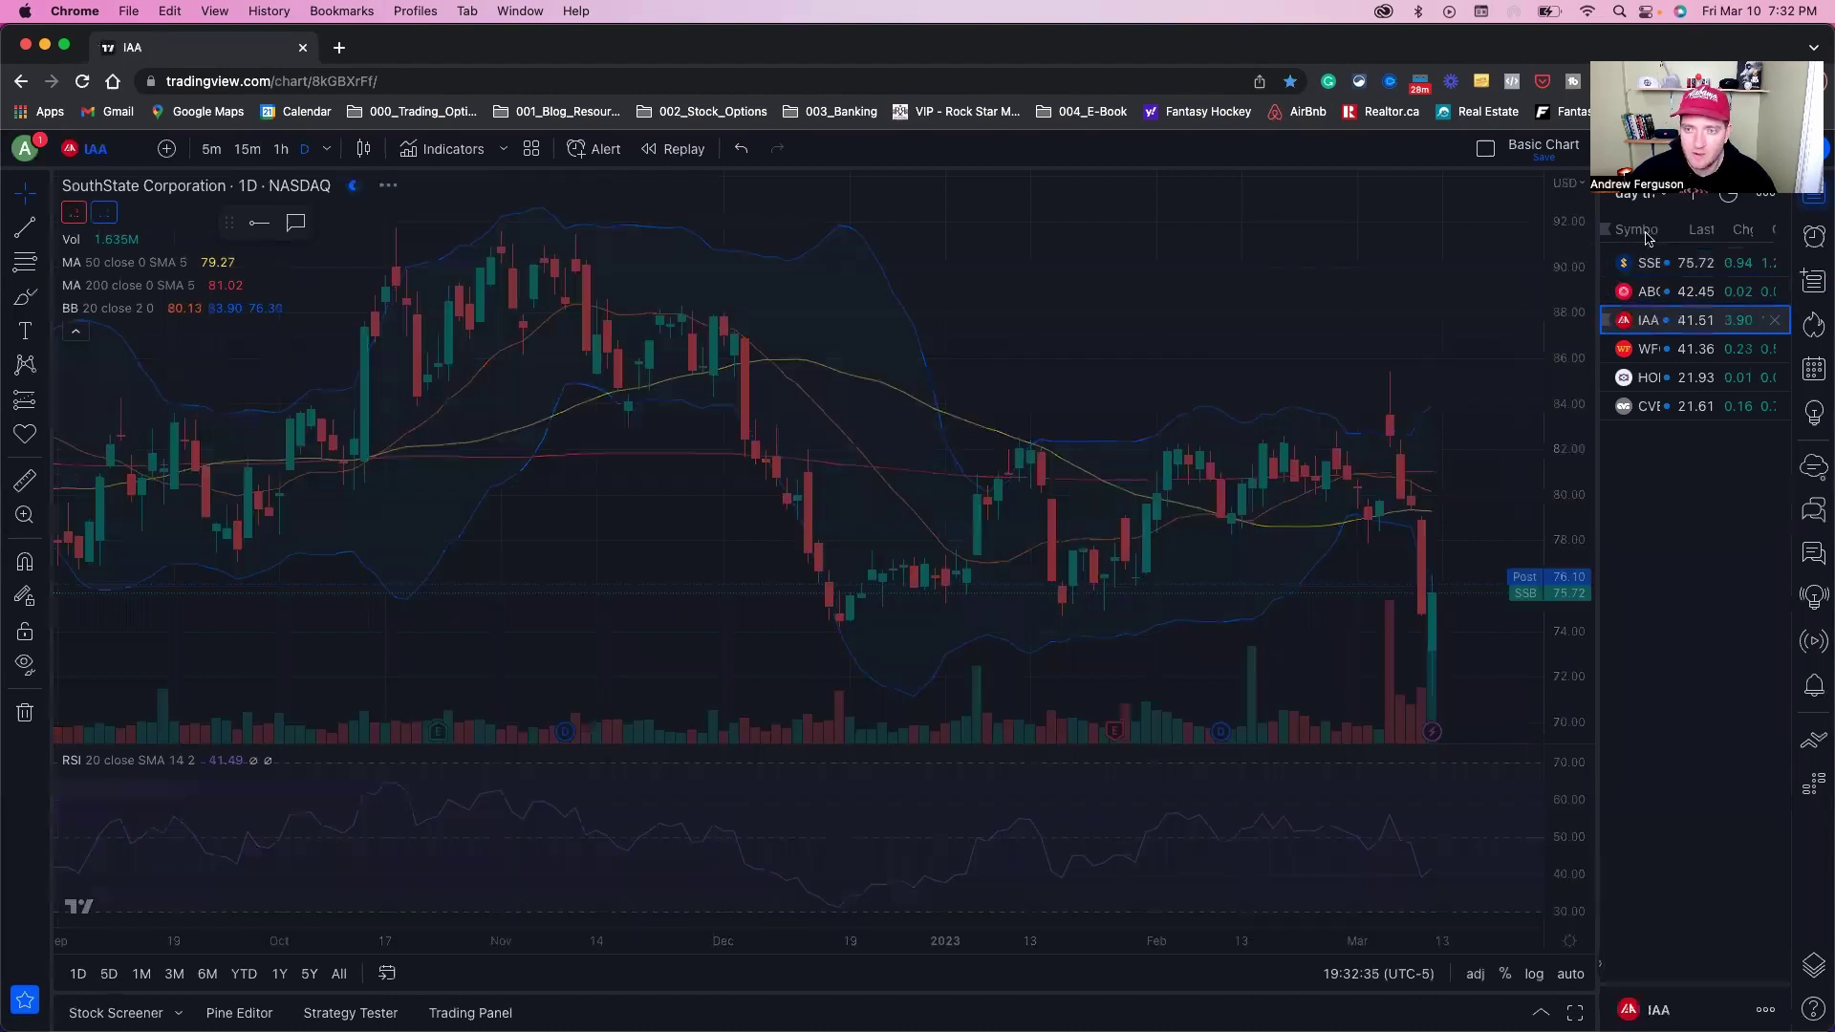
scroll(1118, 266, right, 5)
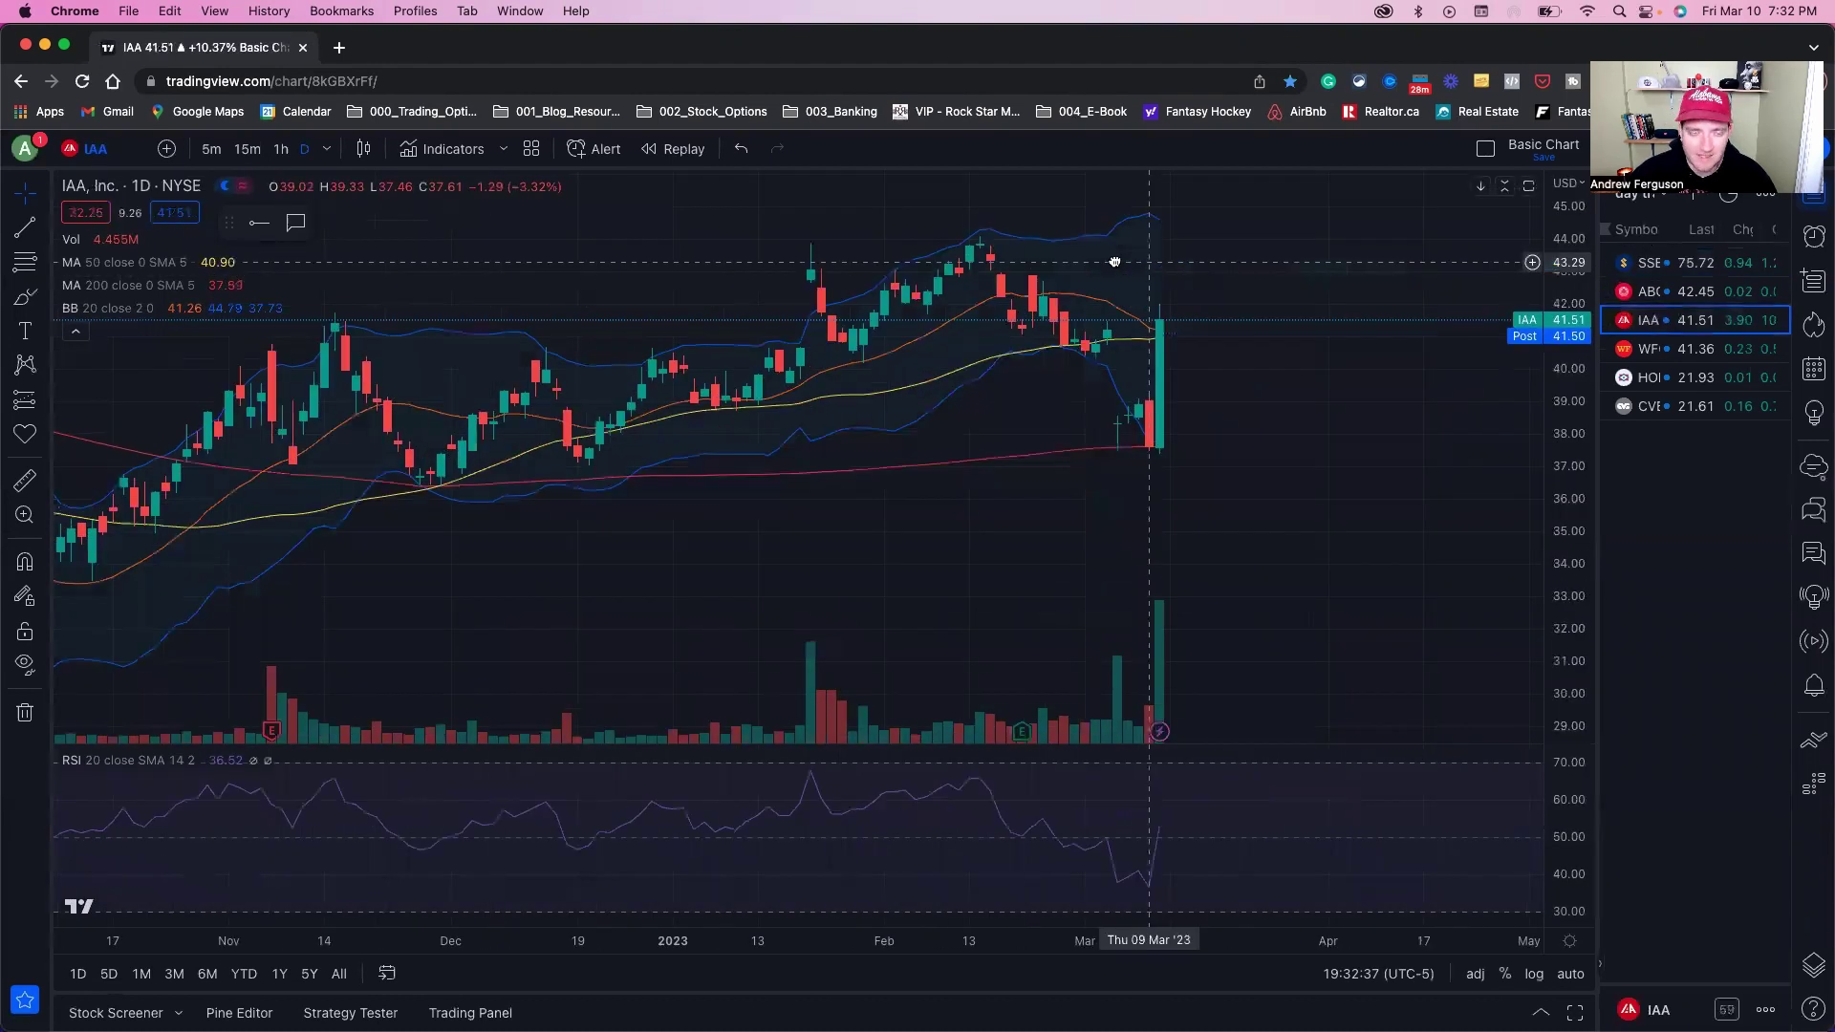
scroll(1115, 259, right, 1)
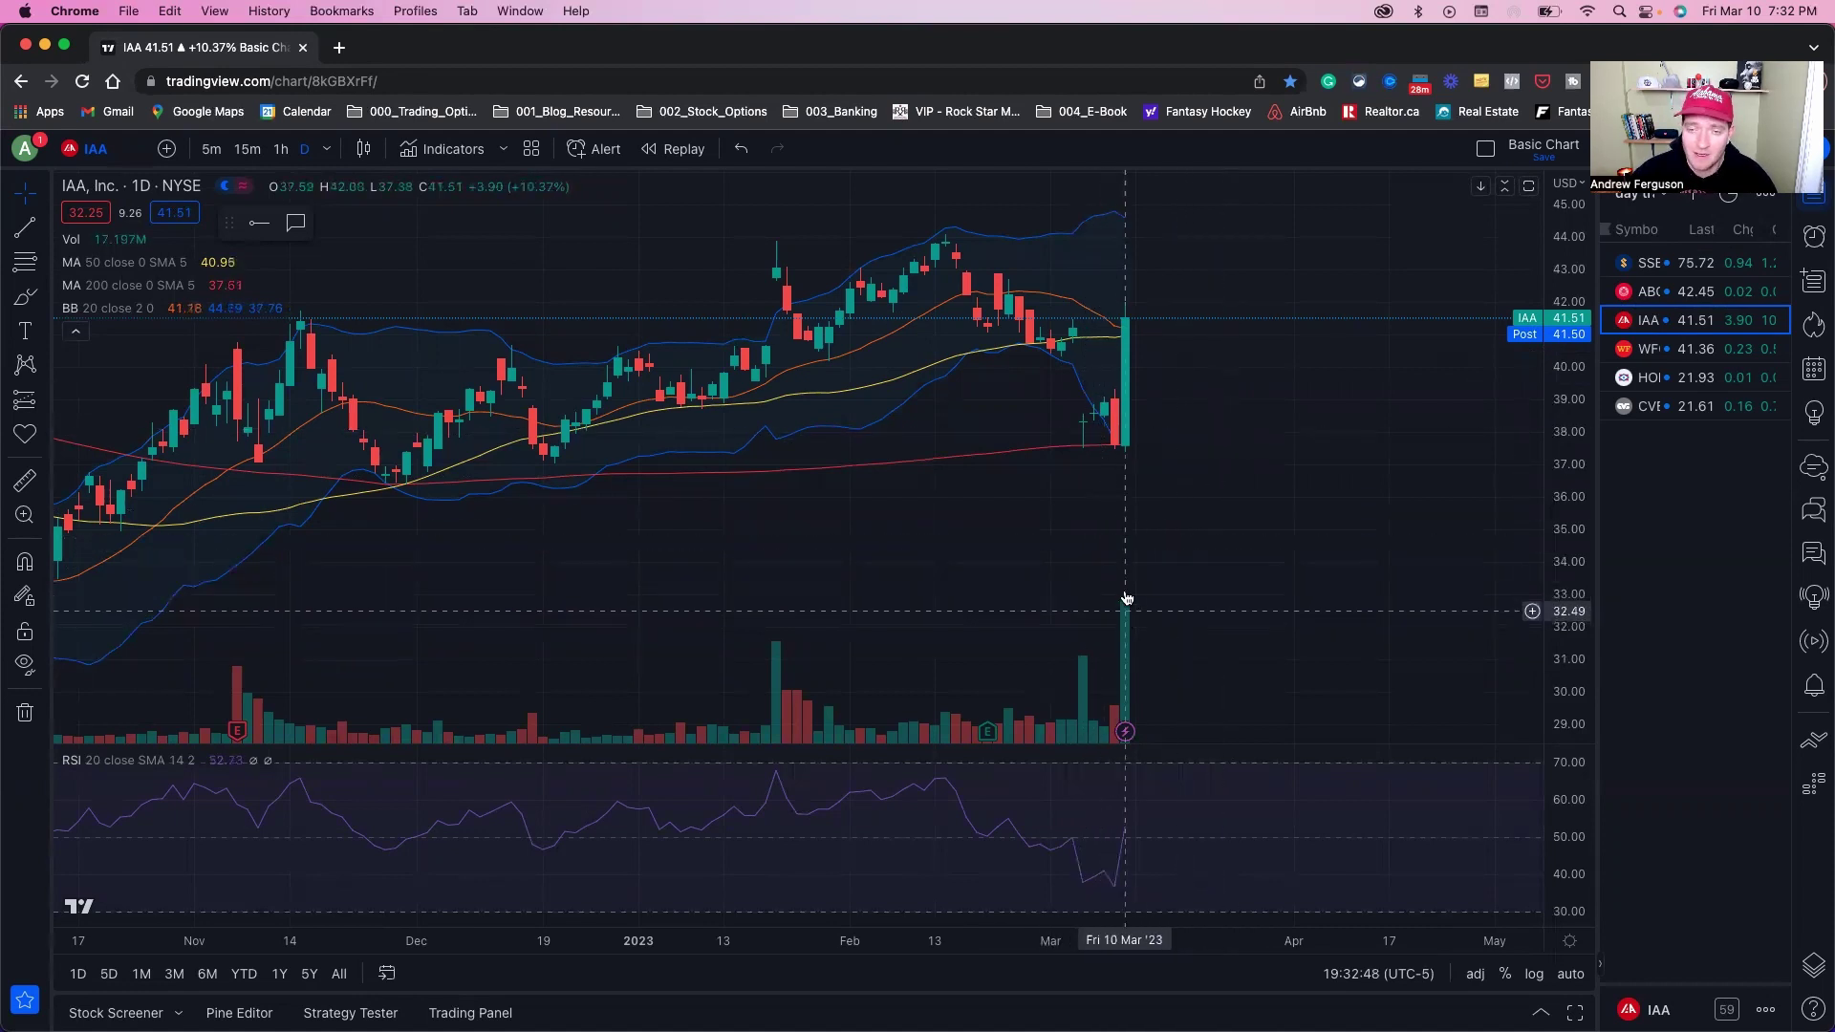
click(1651, 293)
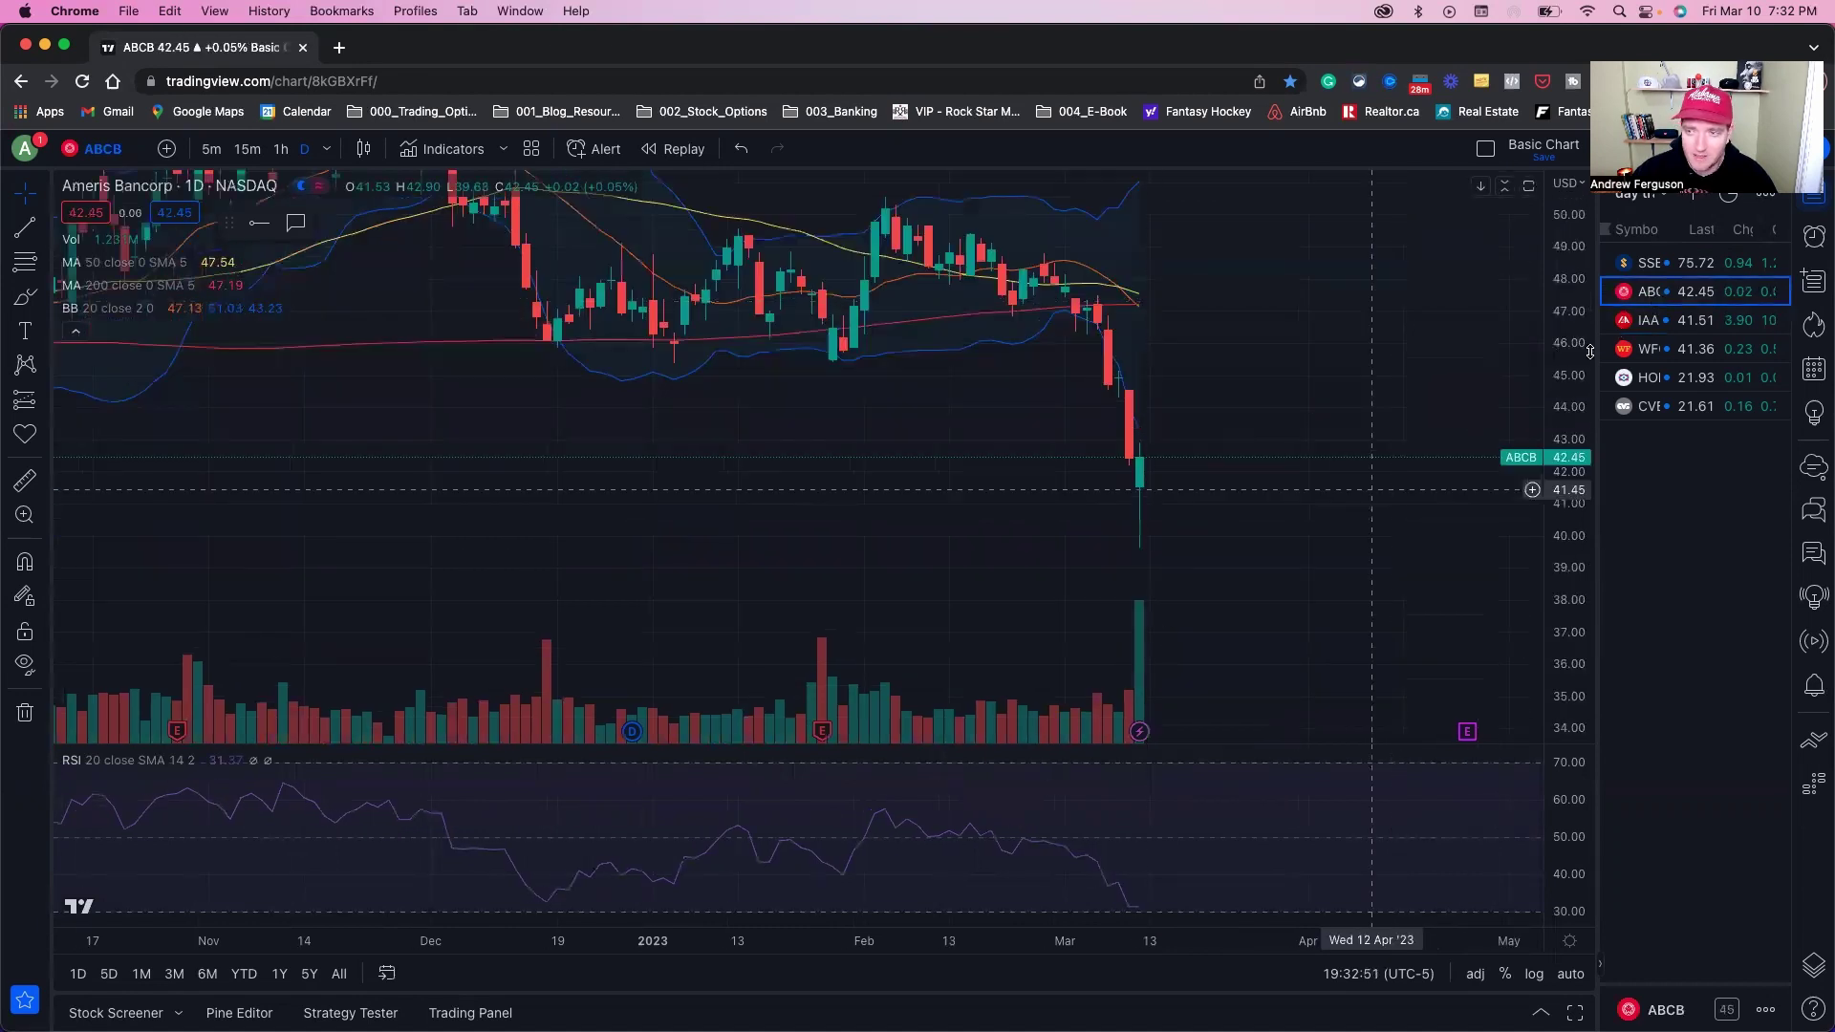
click(1651, 264)
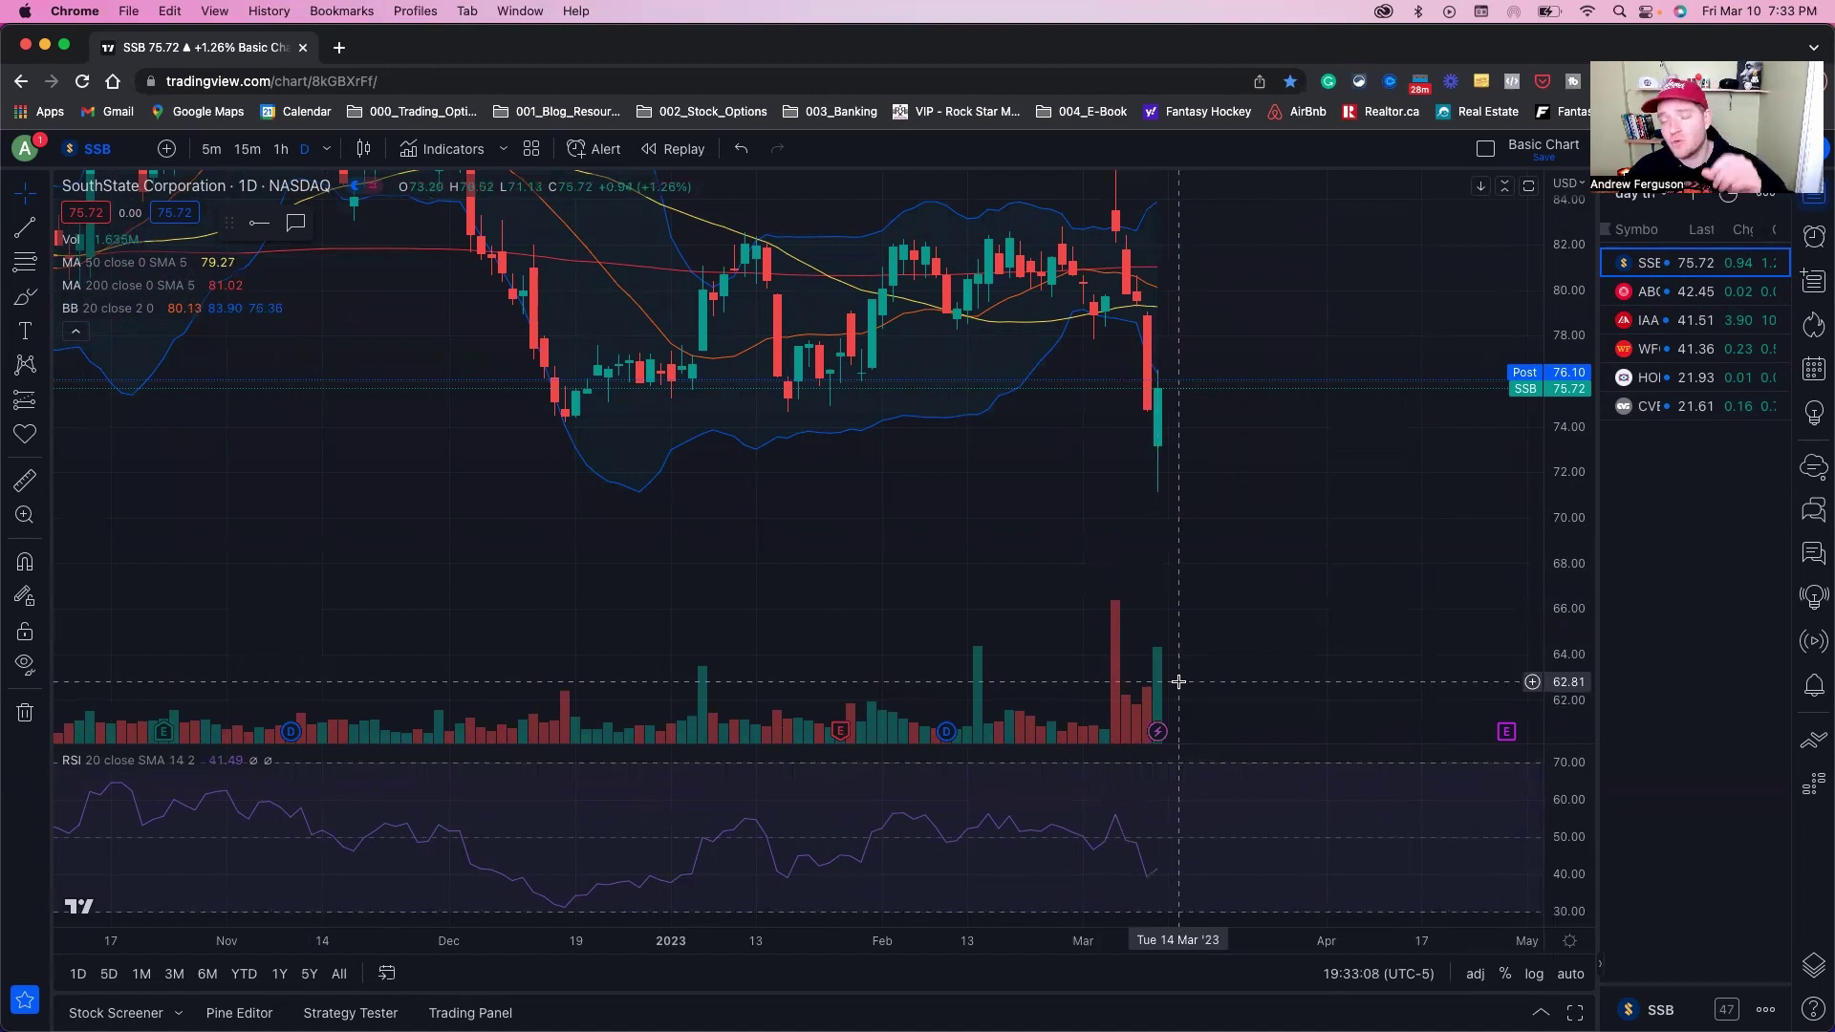
Step: Step back through CVBF, HOMB and WFC in the watchlist to IAA's daily chart
click(1691, 417)
click(1697, 381)
click(1696, 352)
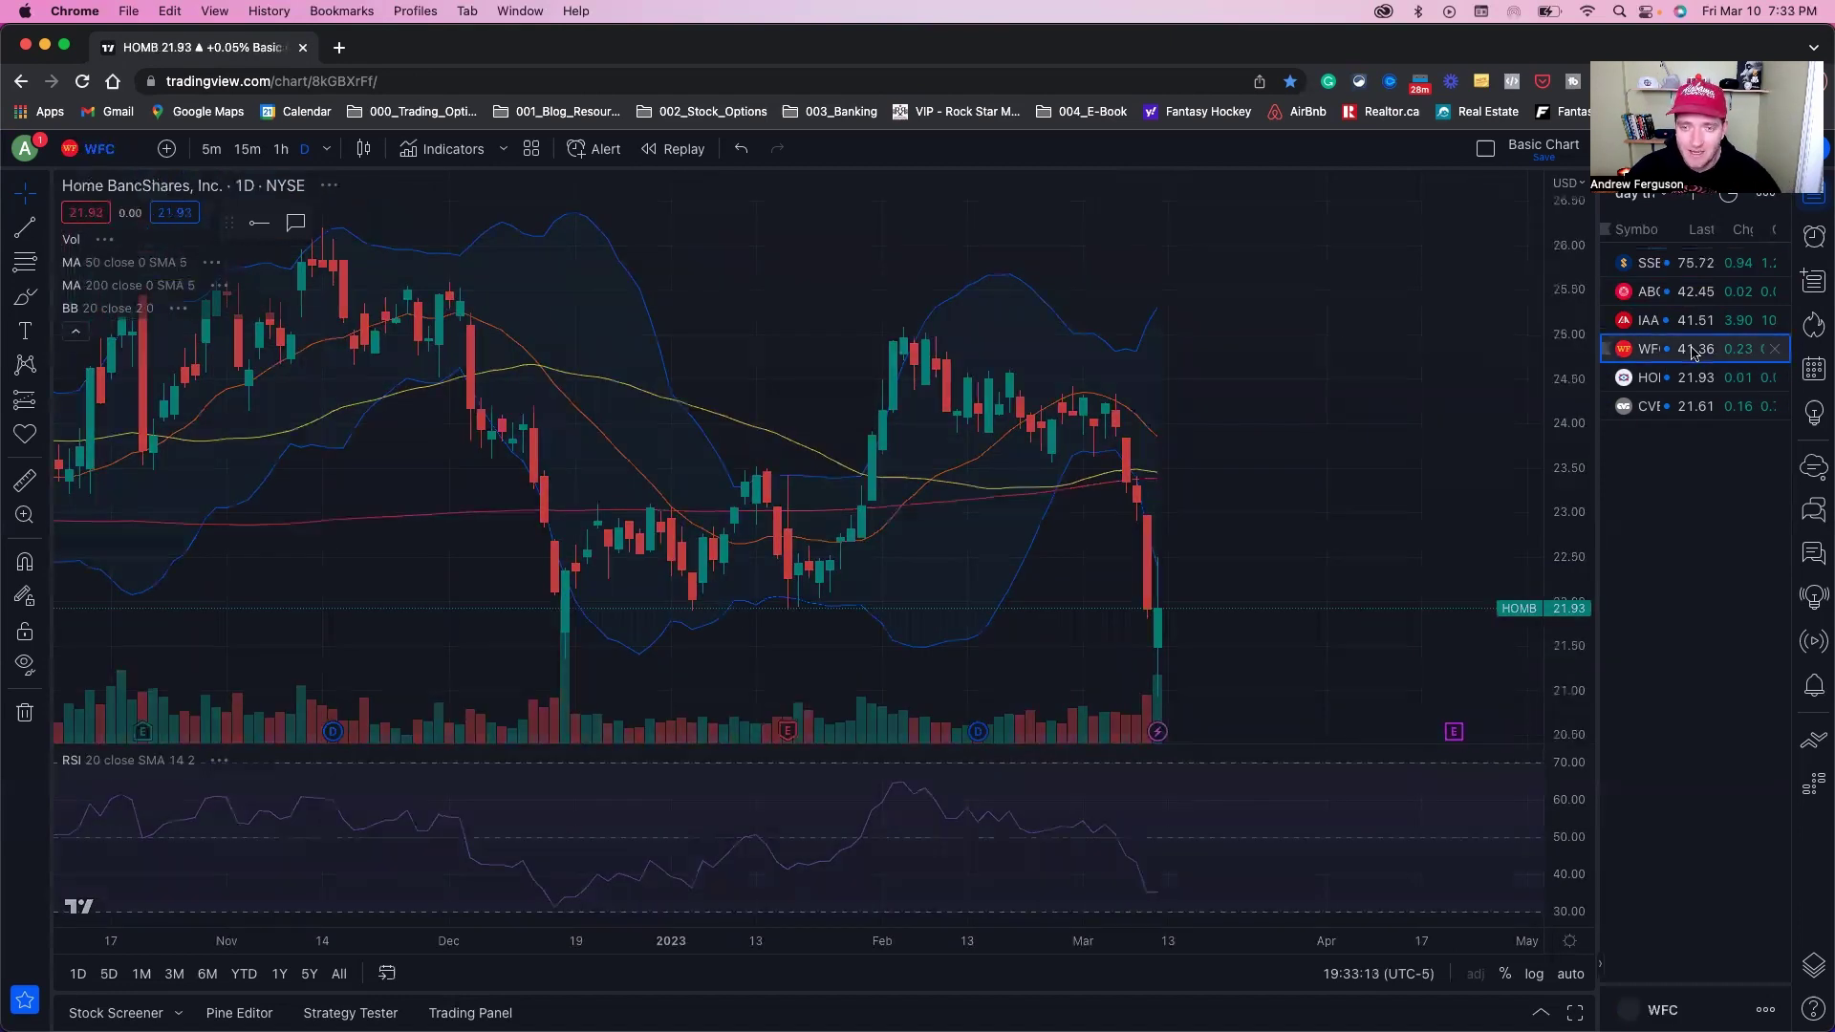
click(1694, 328)
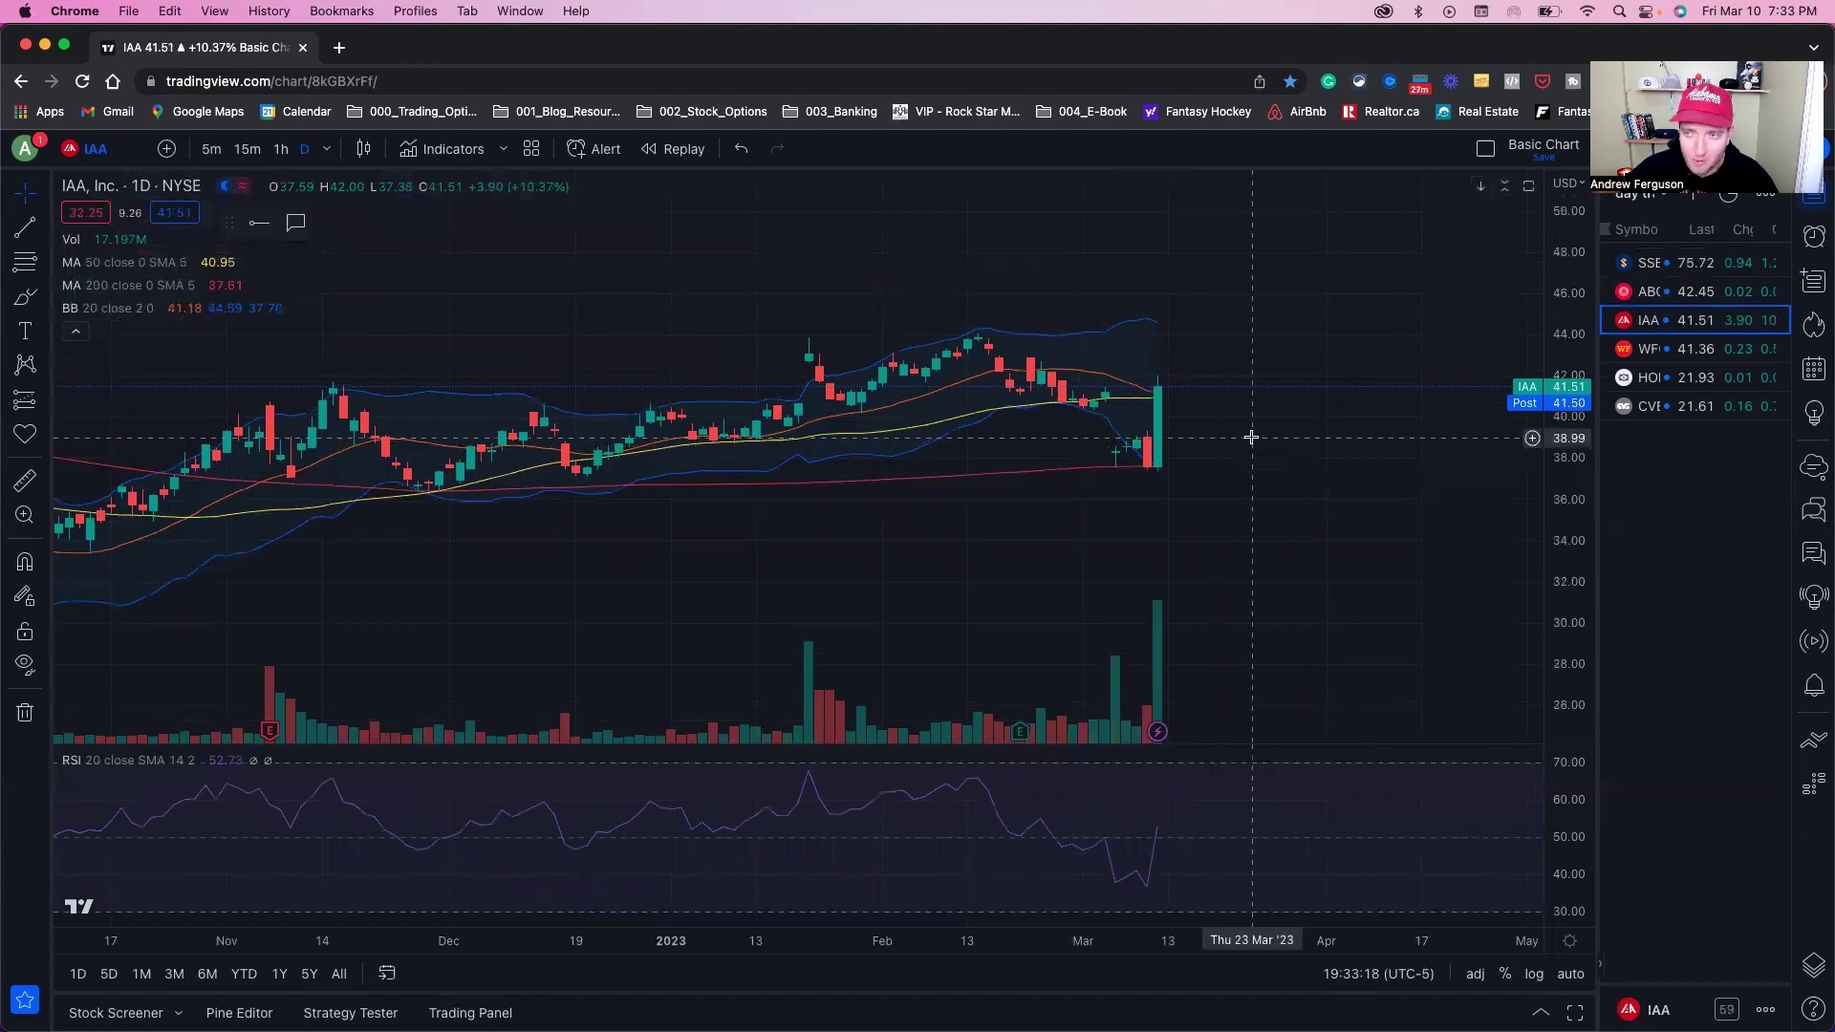
scroll(1176, 525, right, 3)
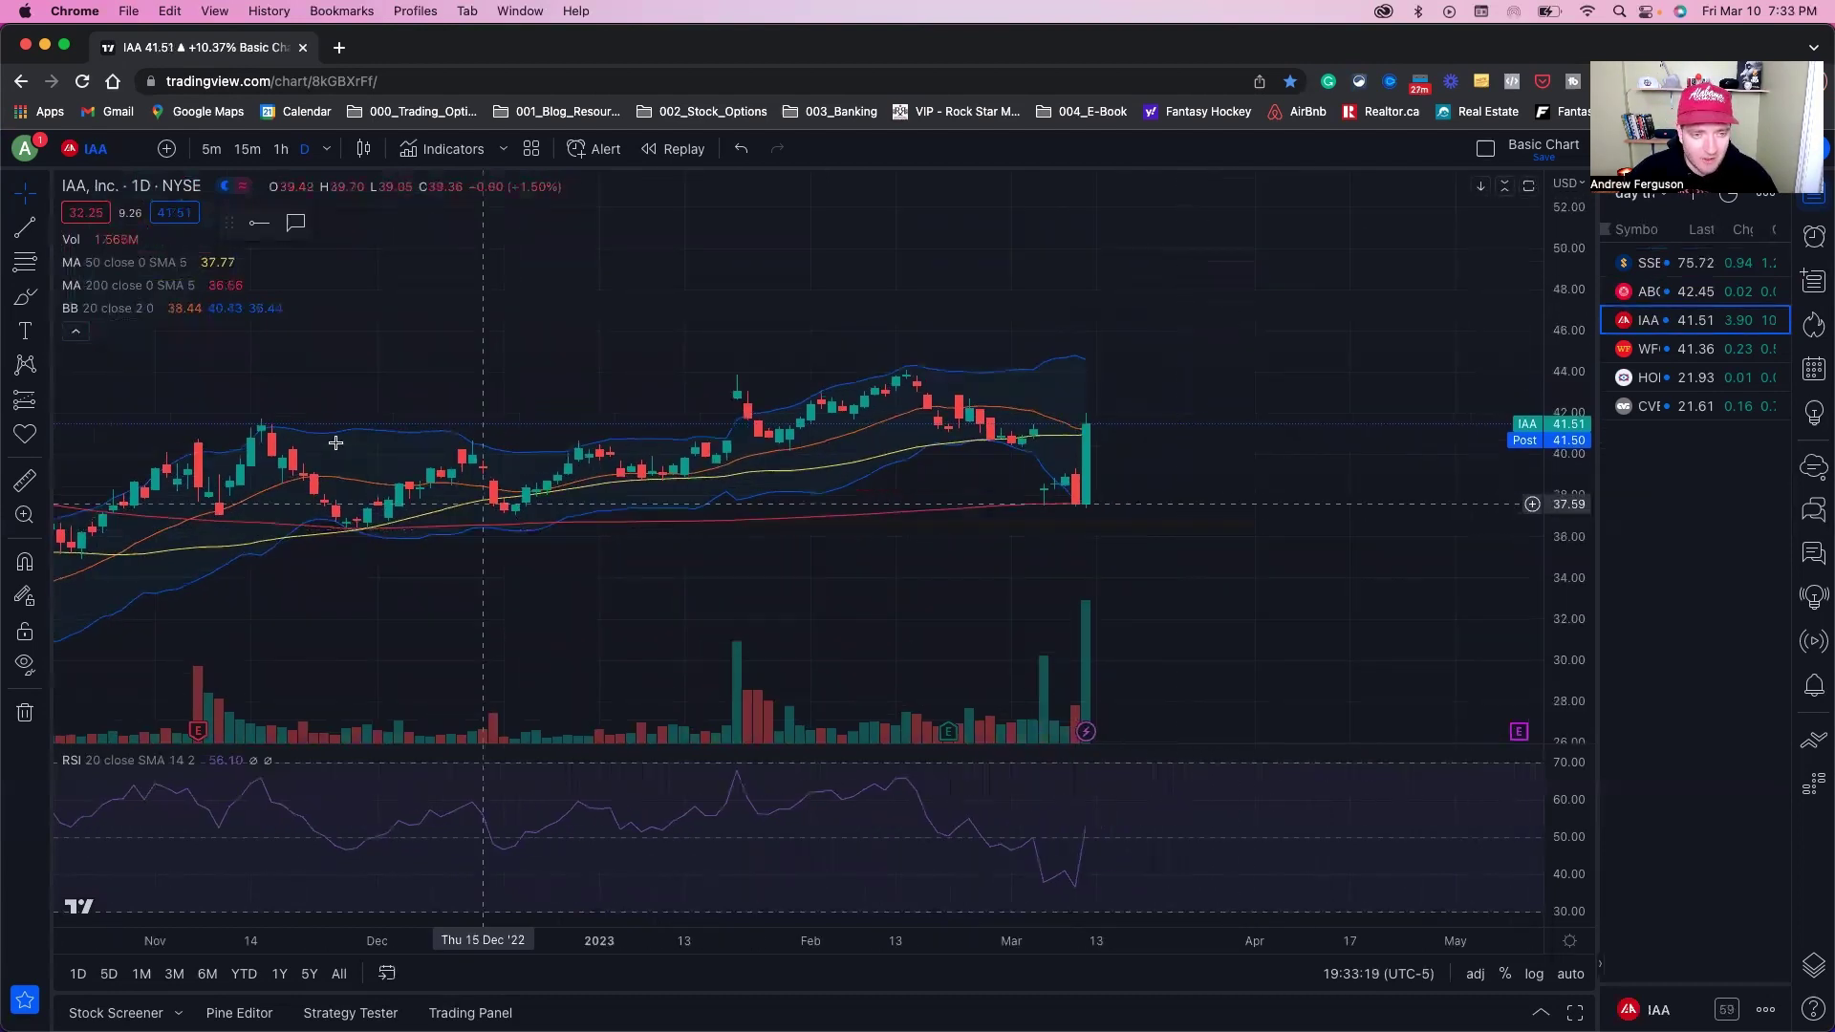
scroll(910, 521, left, 5)
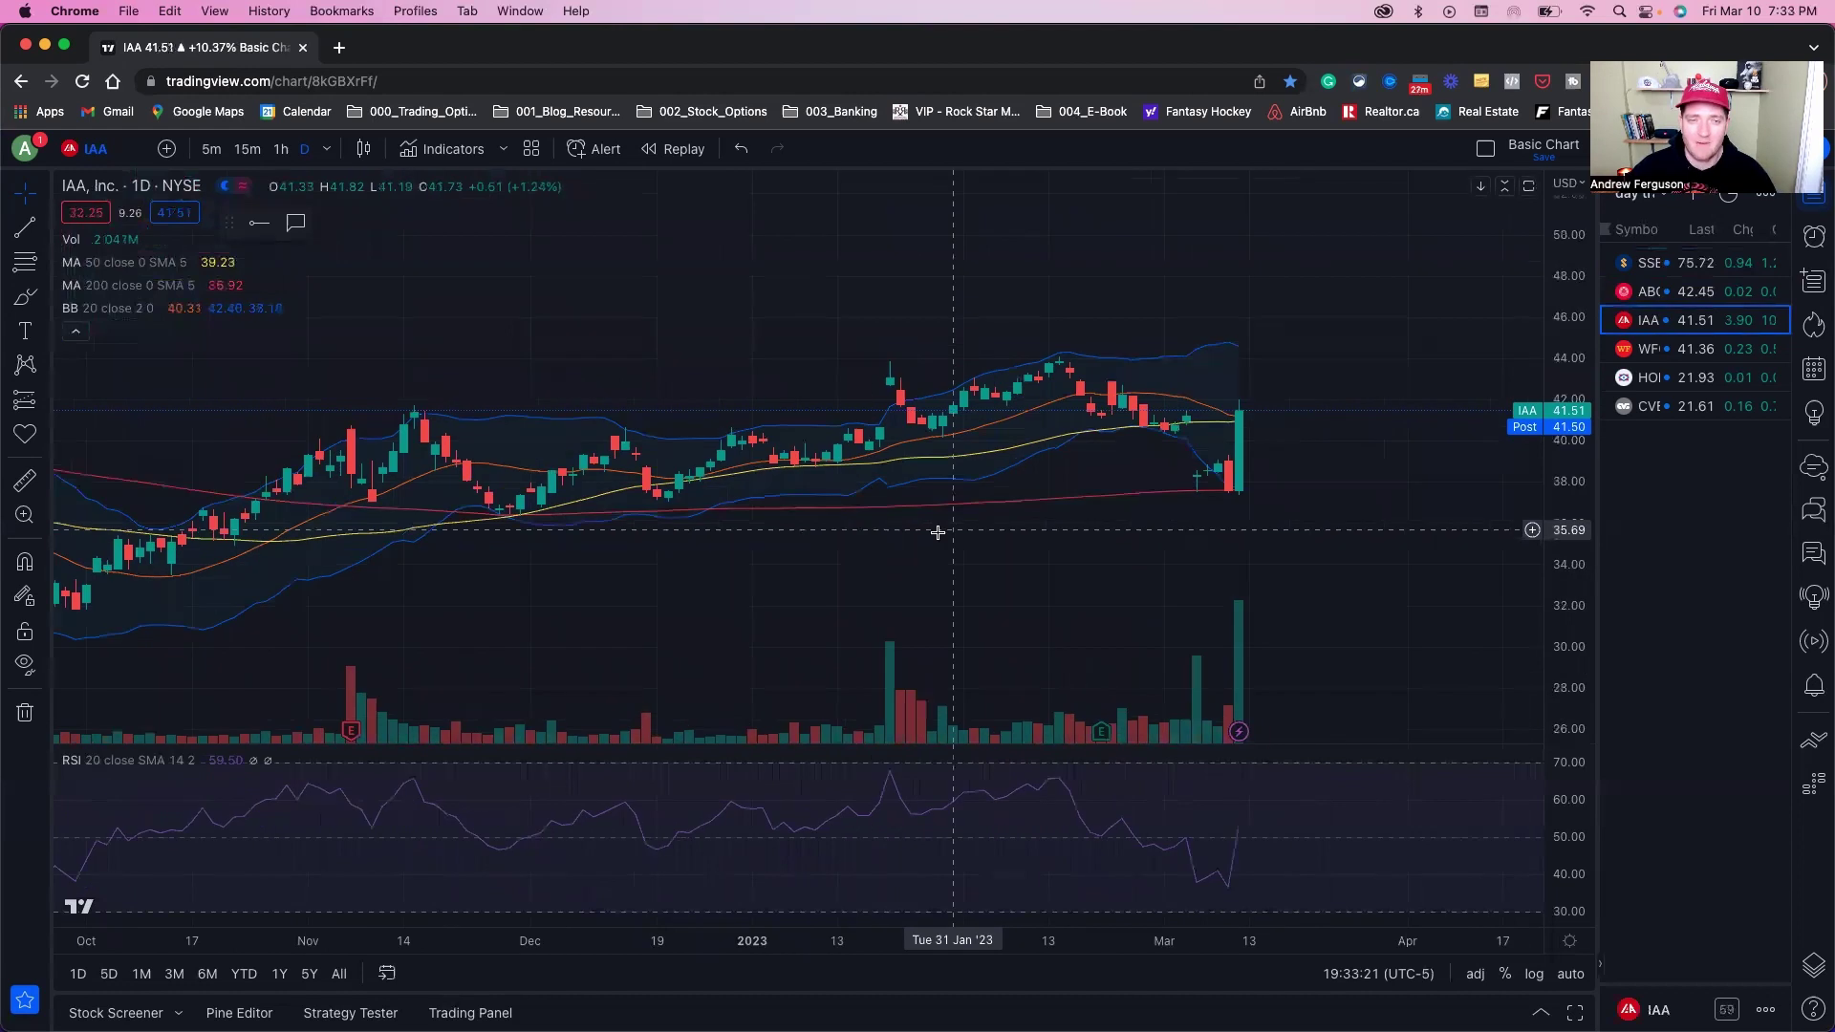
scroll(938, 532, right, 1)
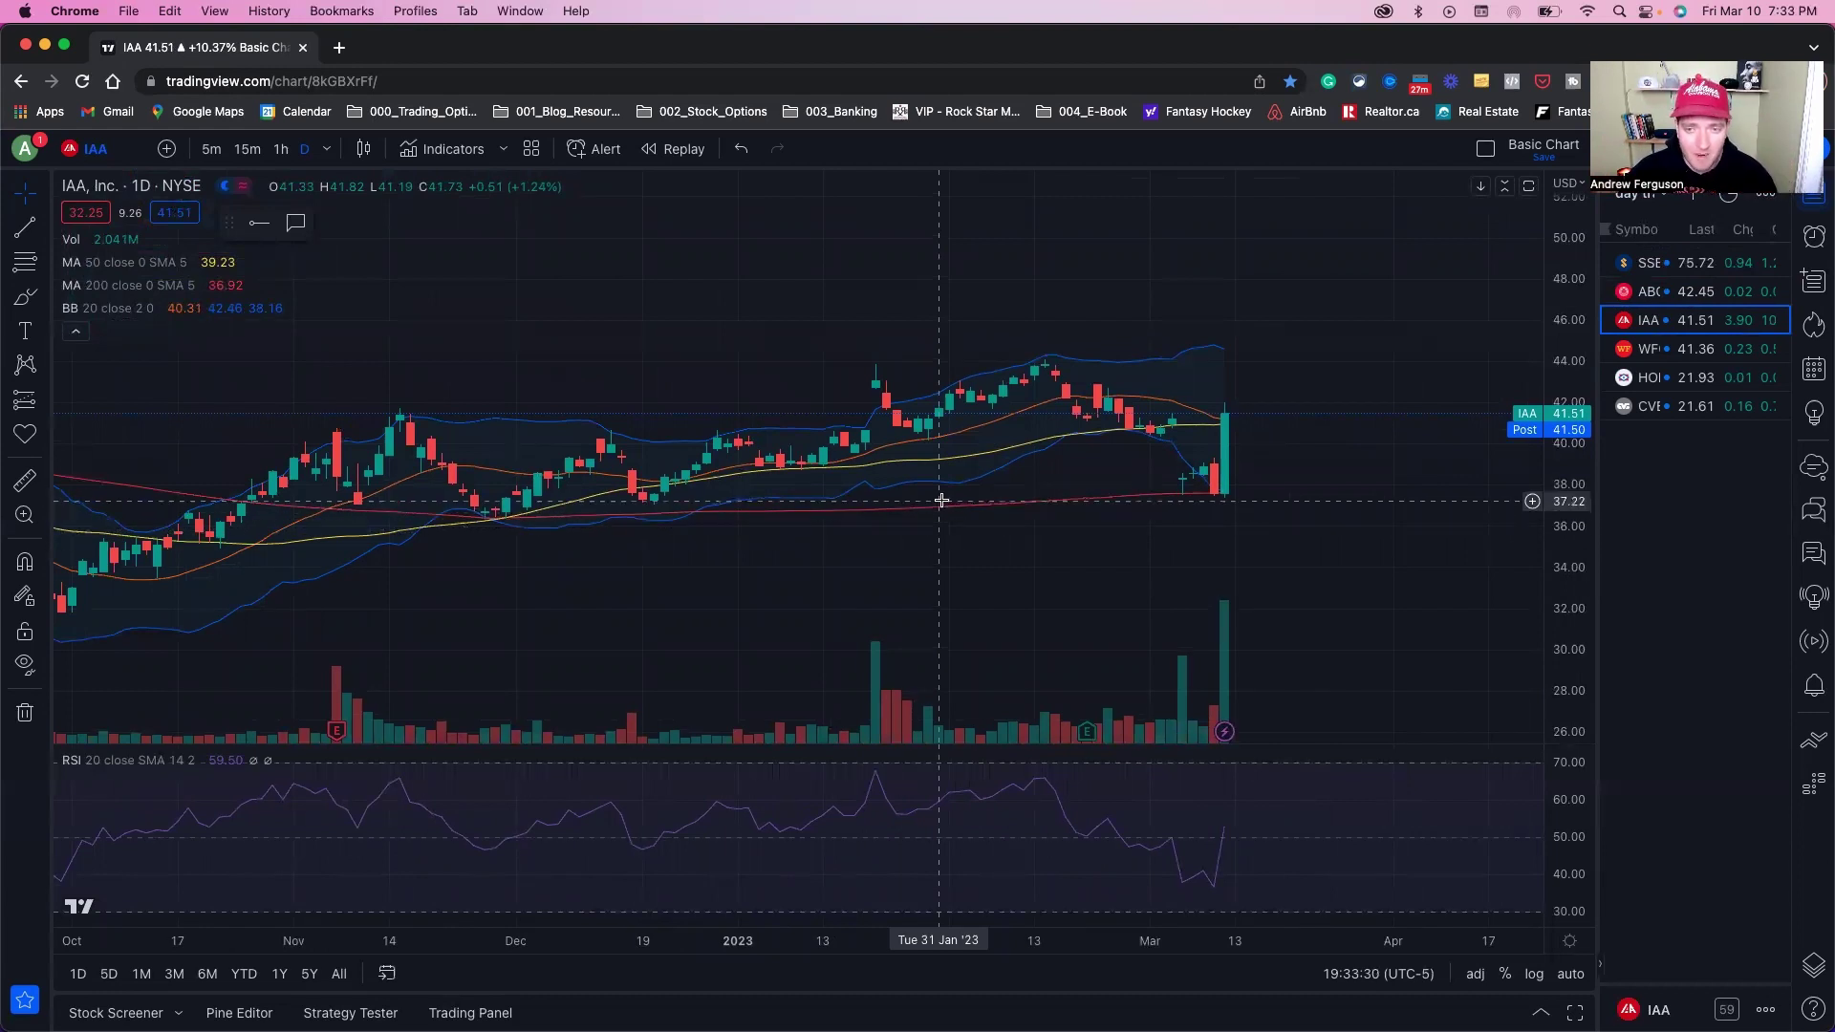
Step: Draw horizontal lines on IAA's chart at 37.32, 43.90 and 41.44
click(259, 223)
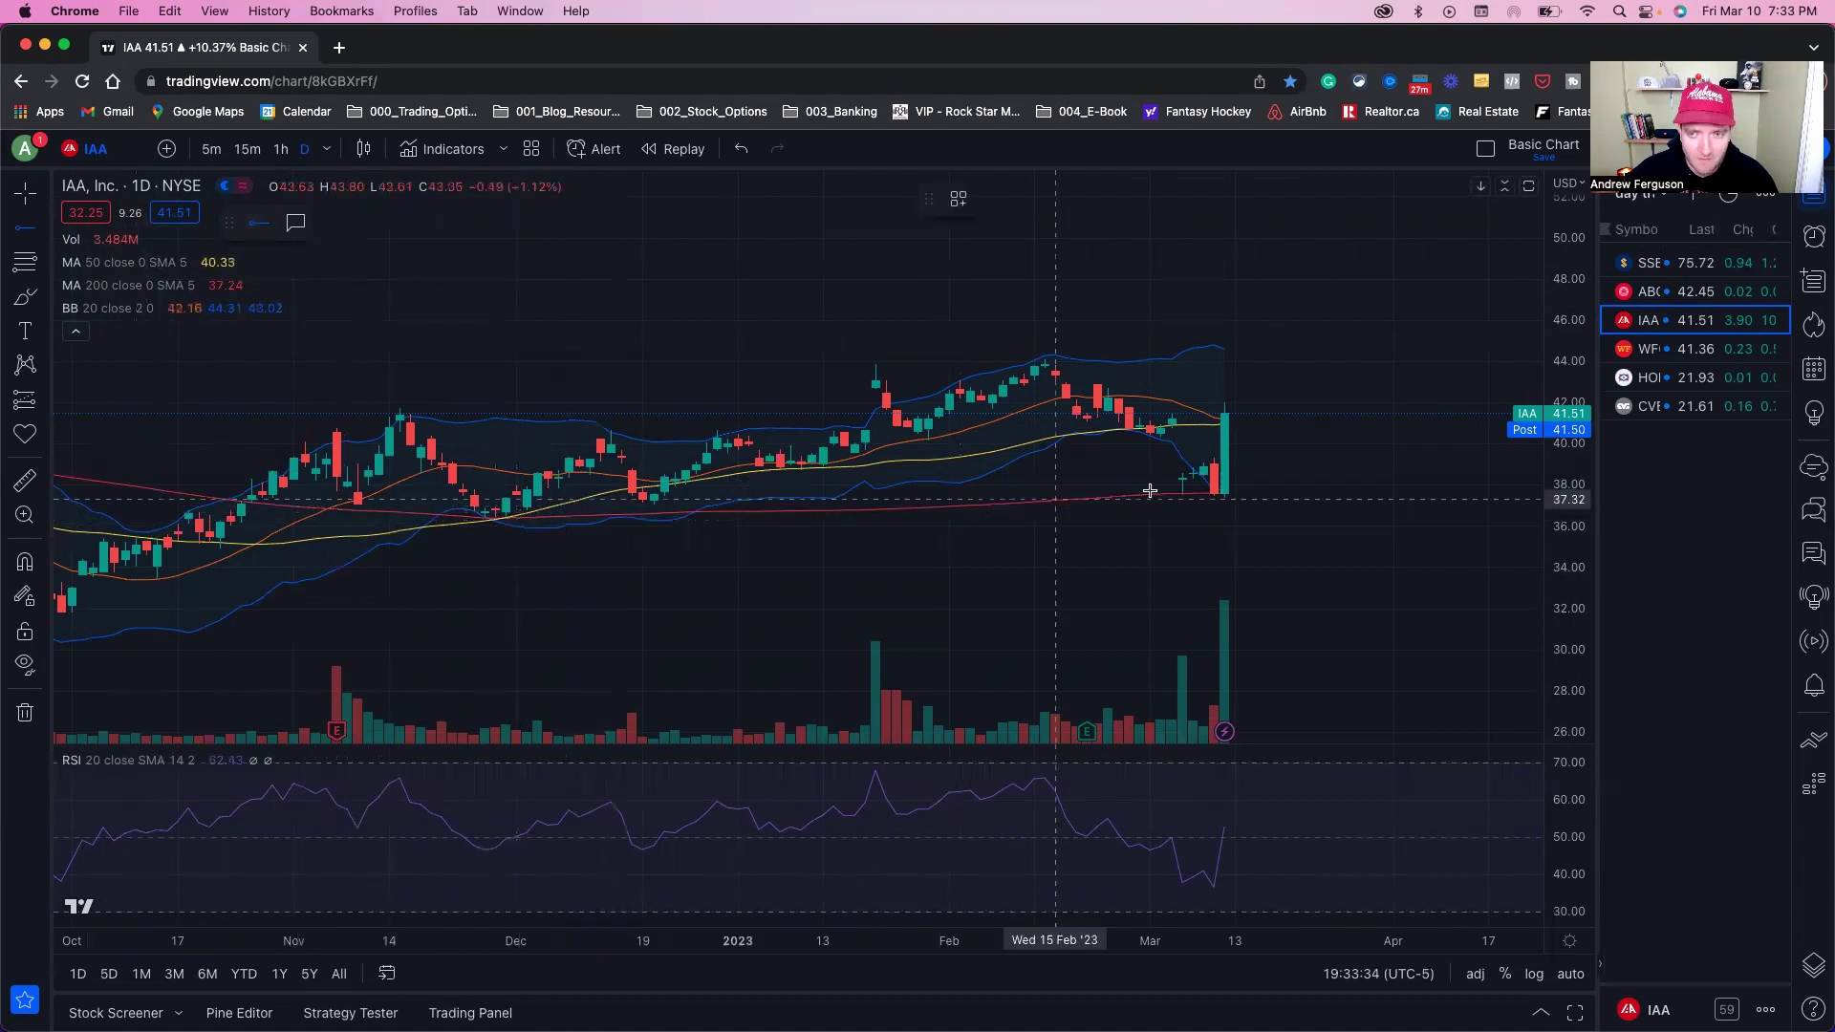
click(260, 505)
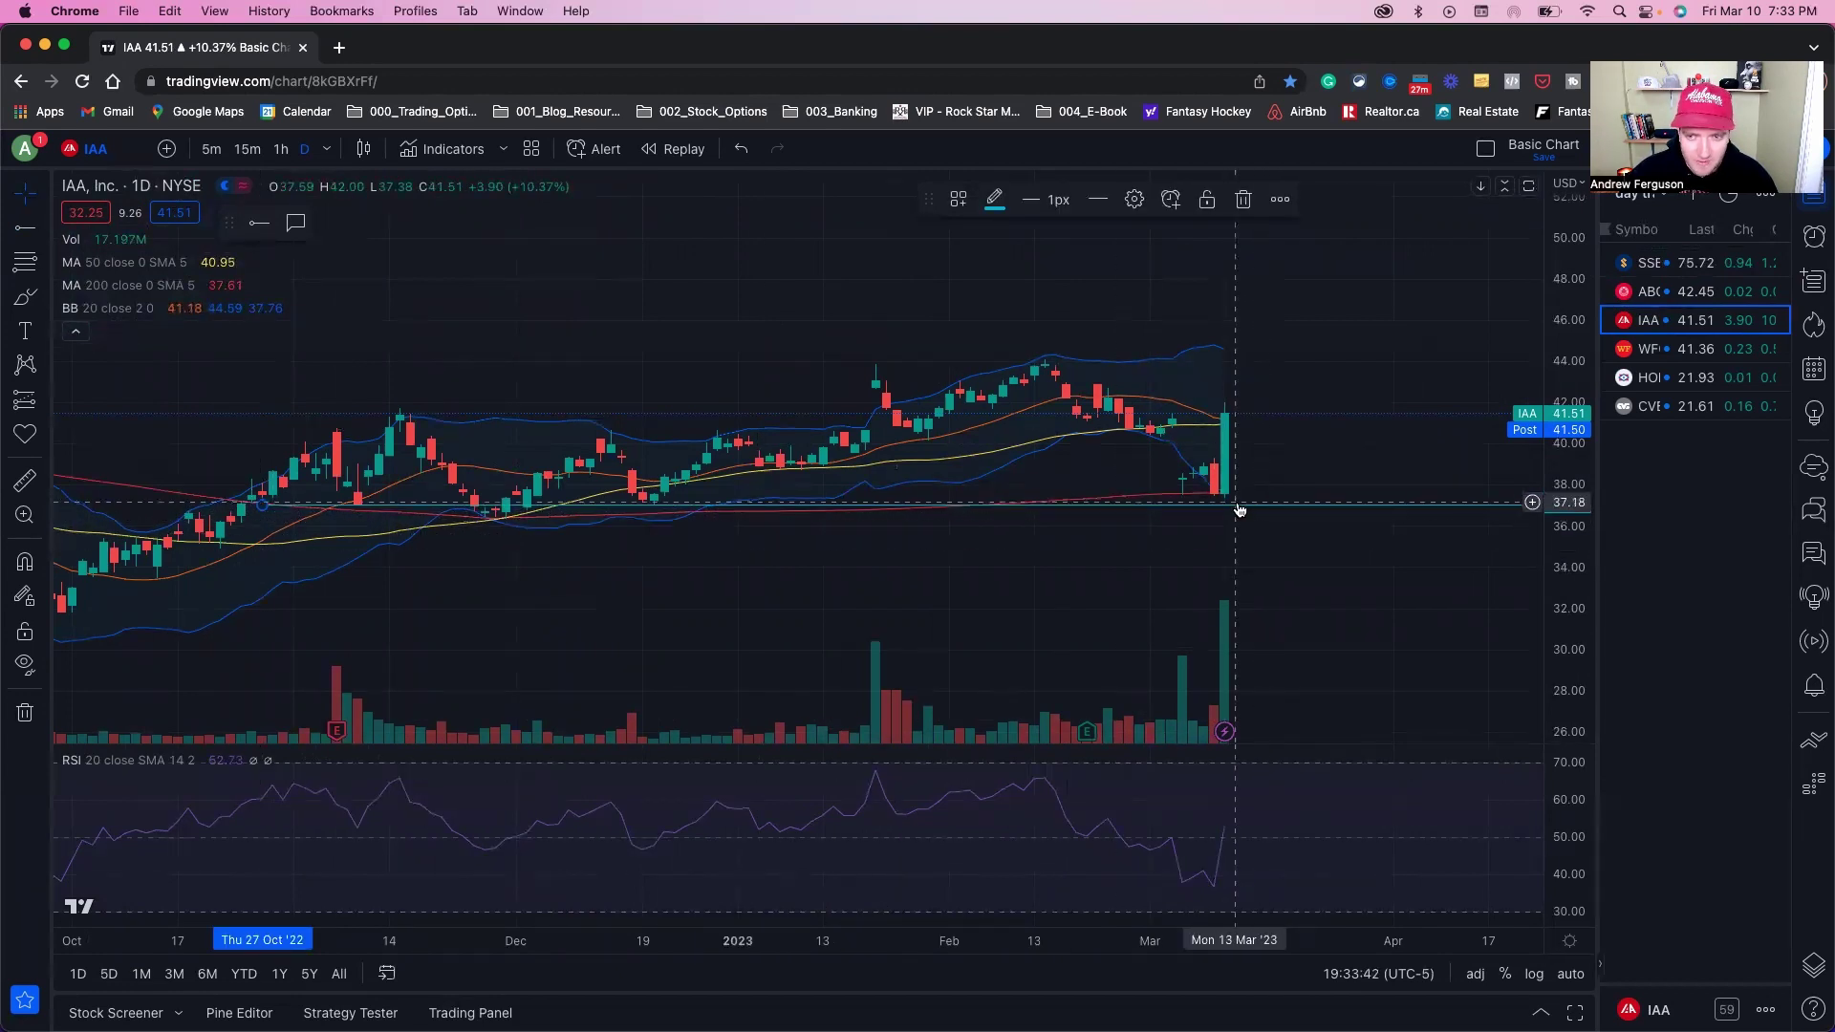
drag(1240, 507, 1241, 505)
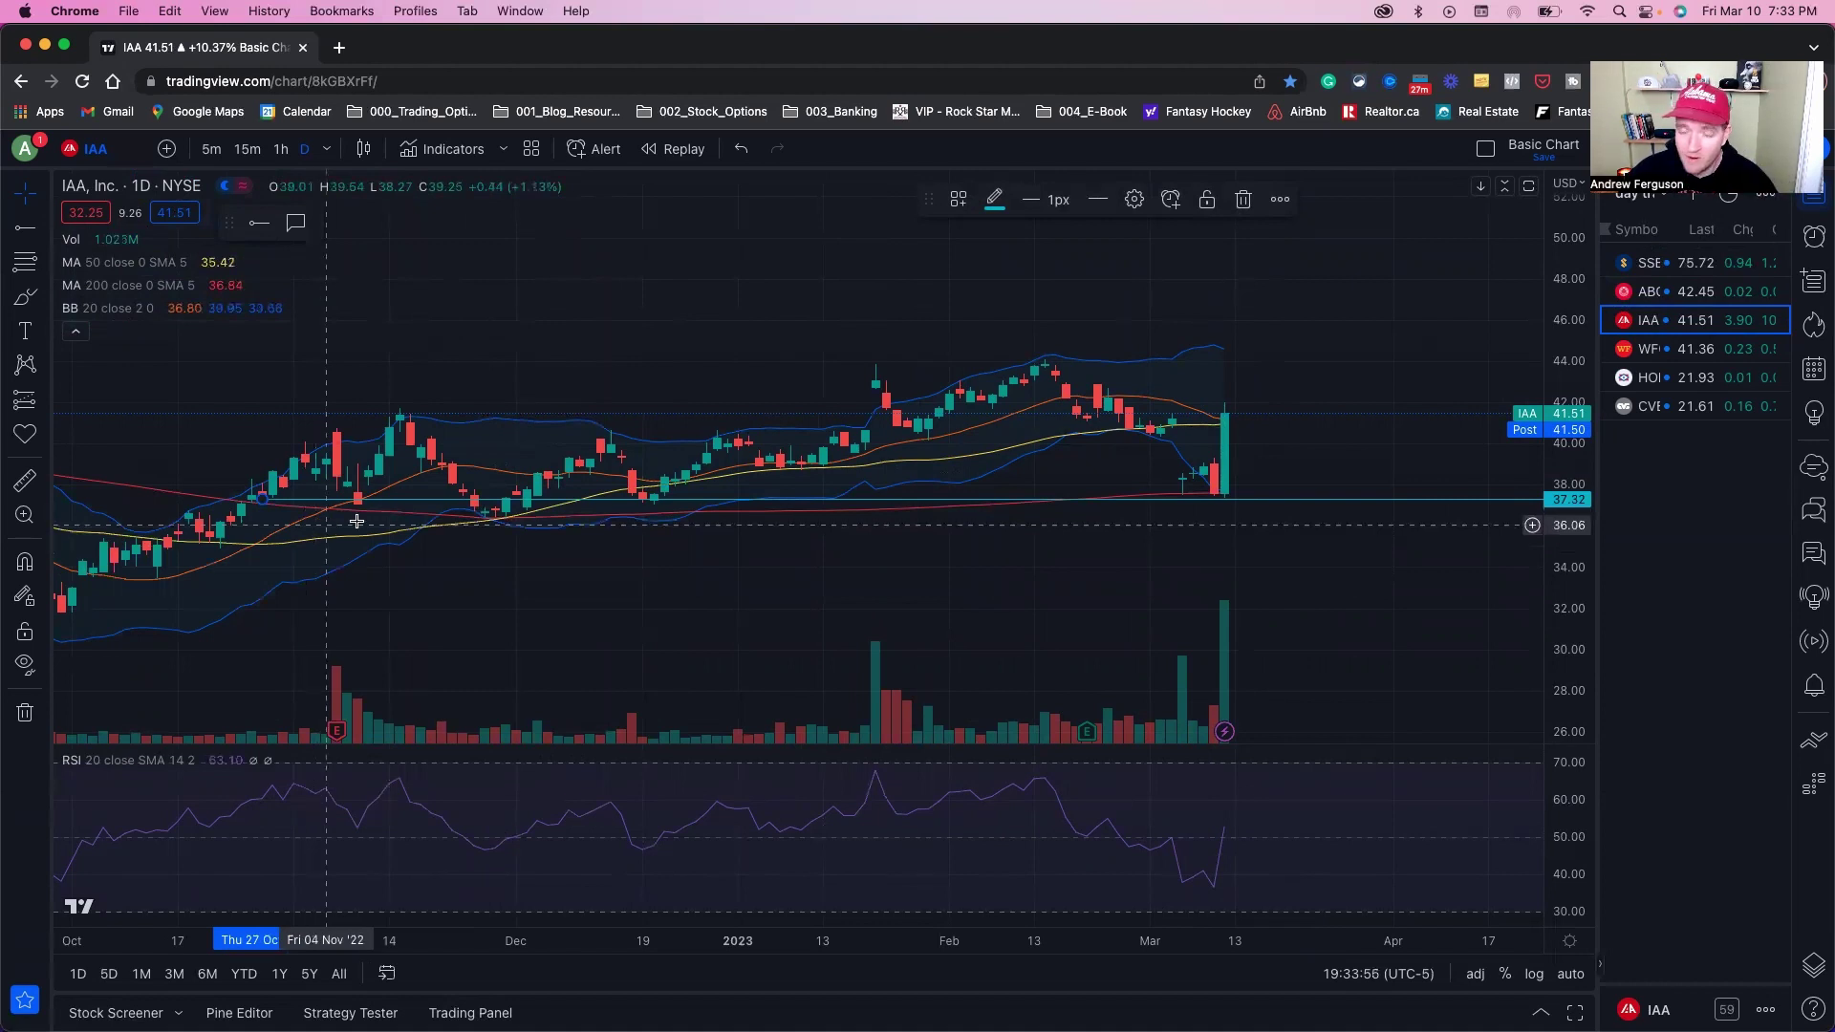
click(259, 222)
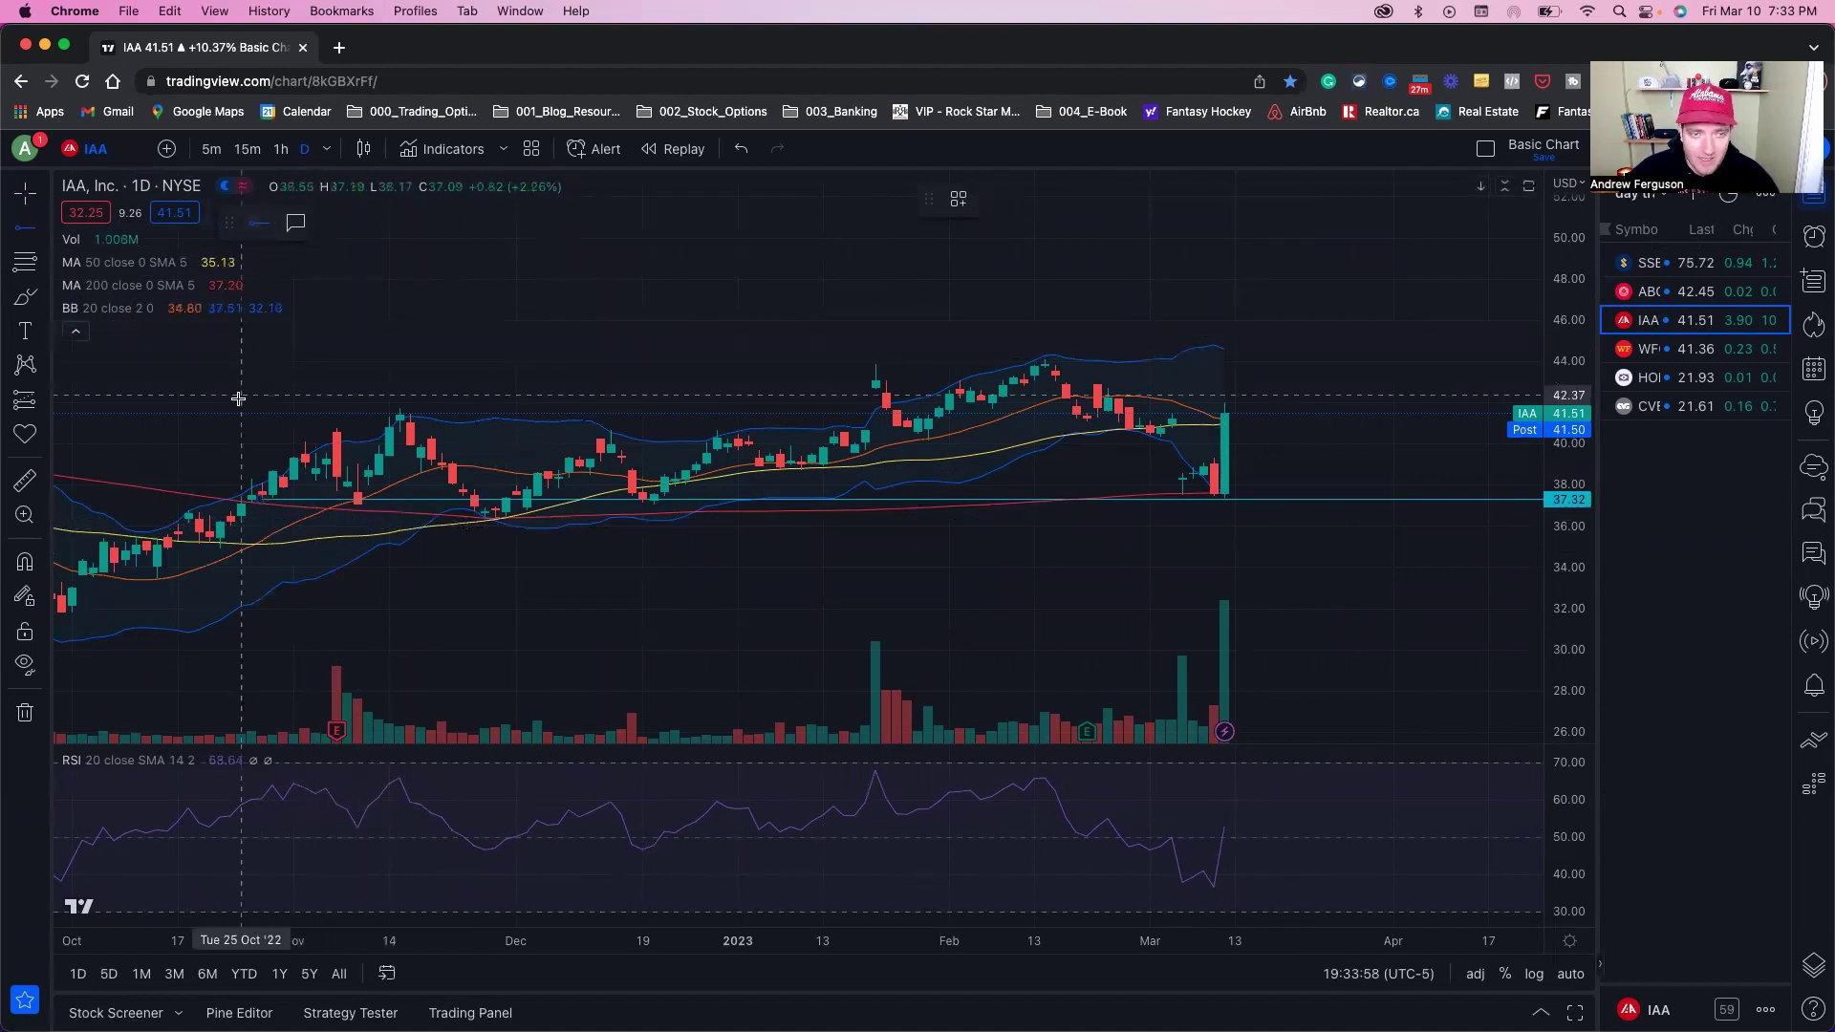
click(632, 363)
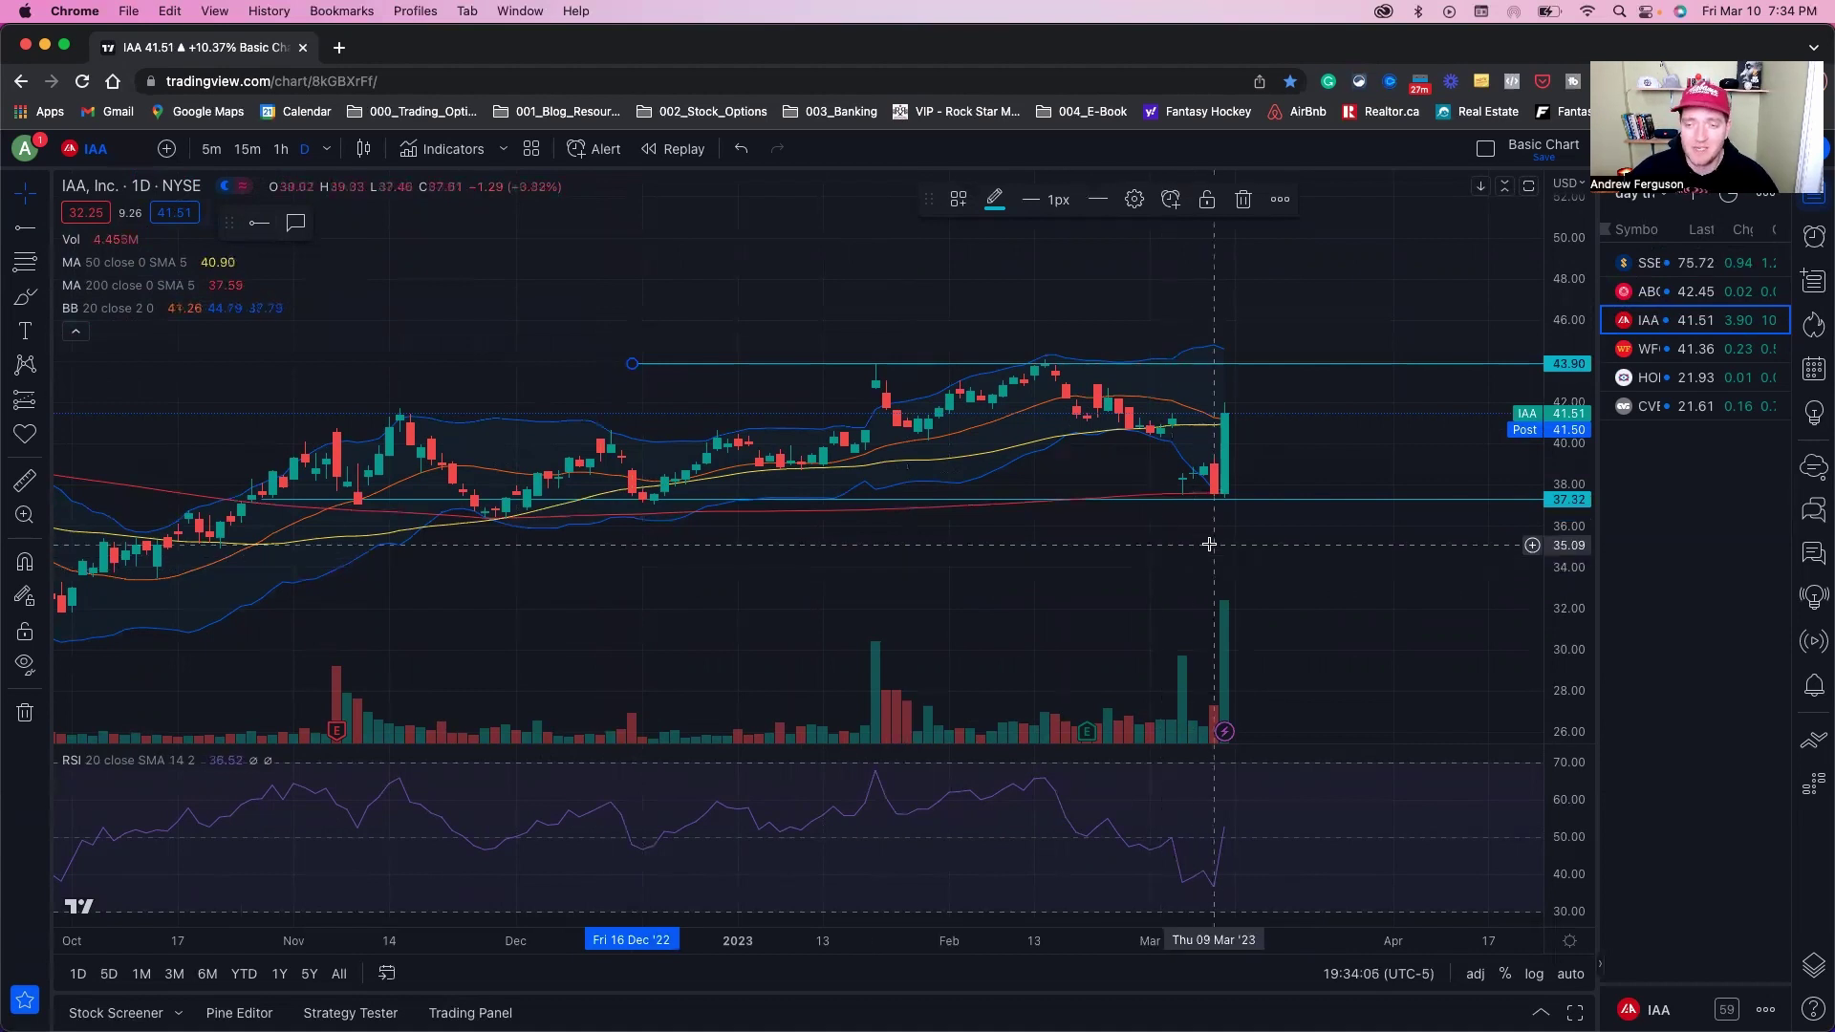
click(1205, 498)
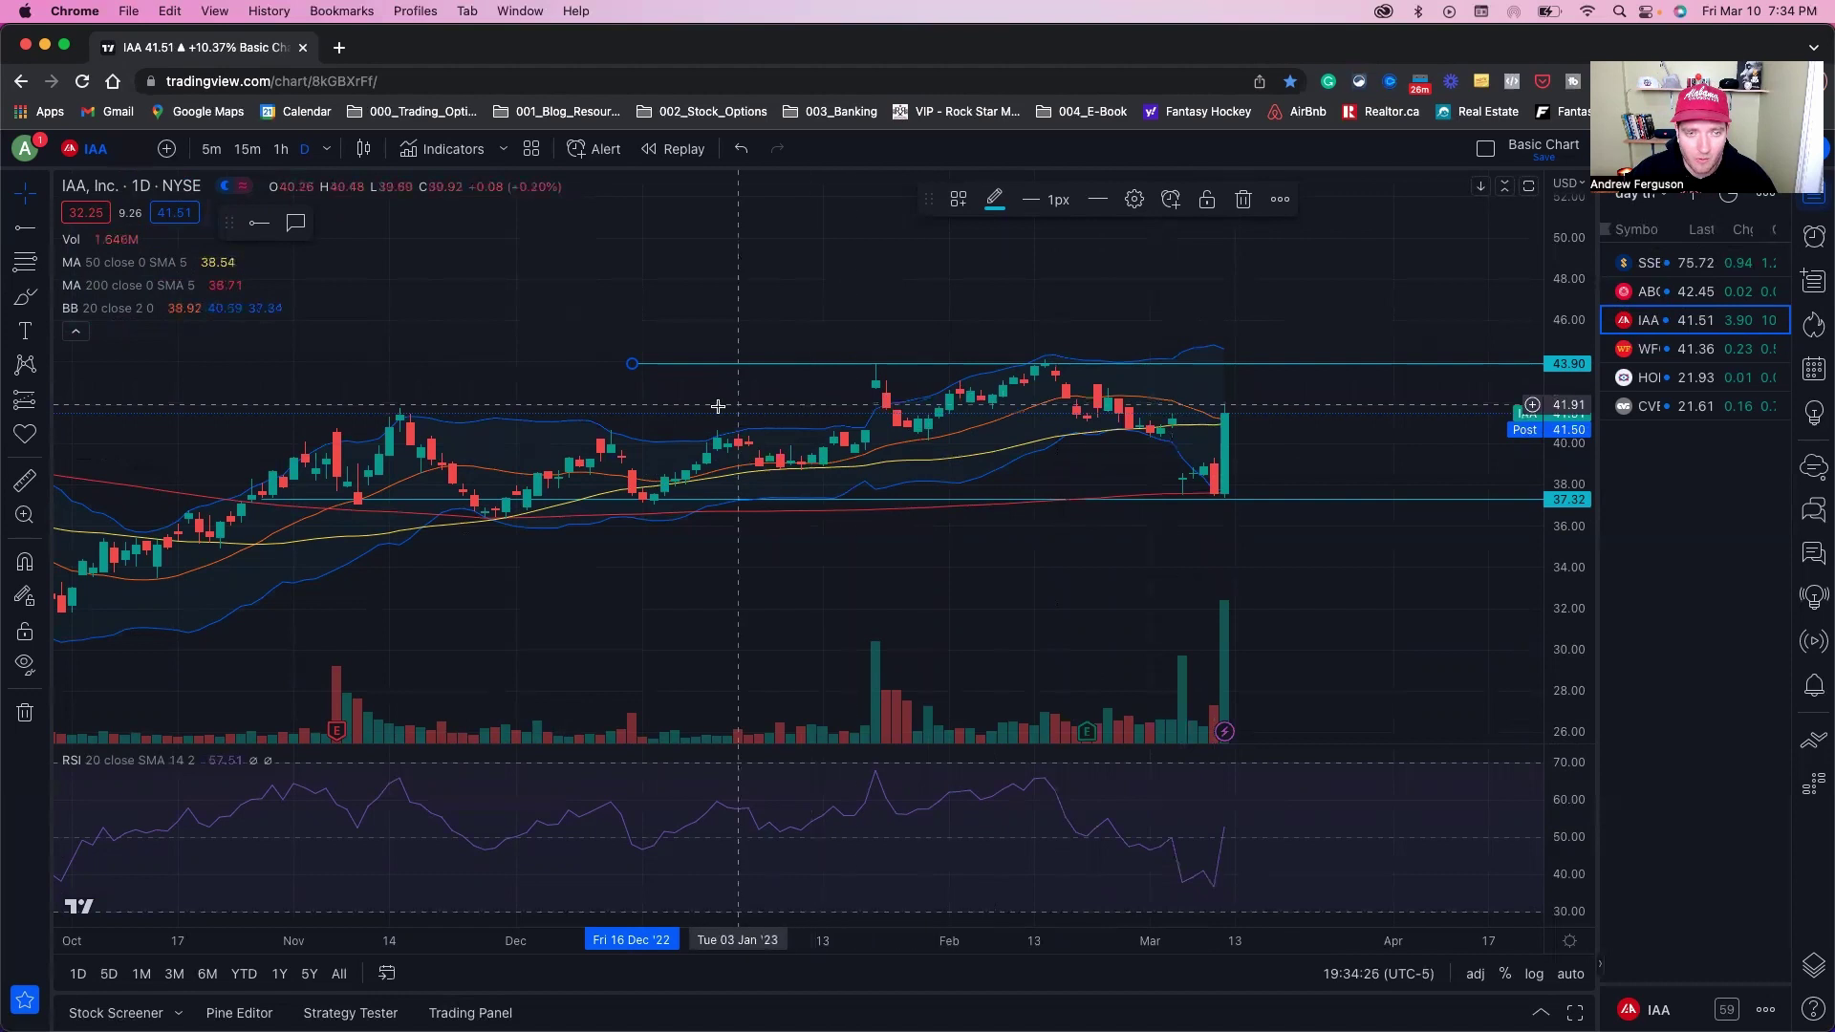
click(260, 228)
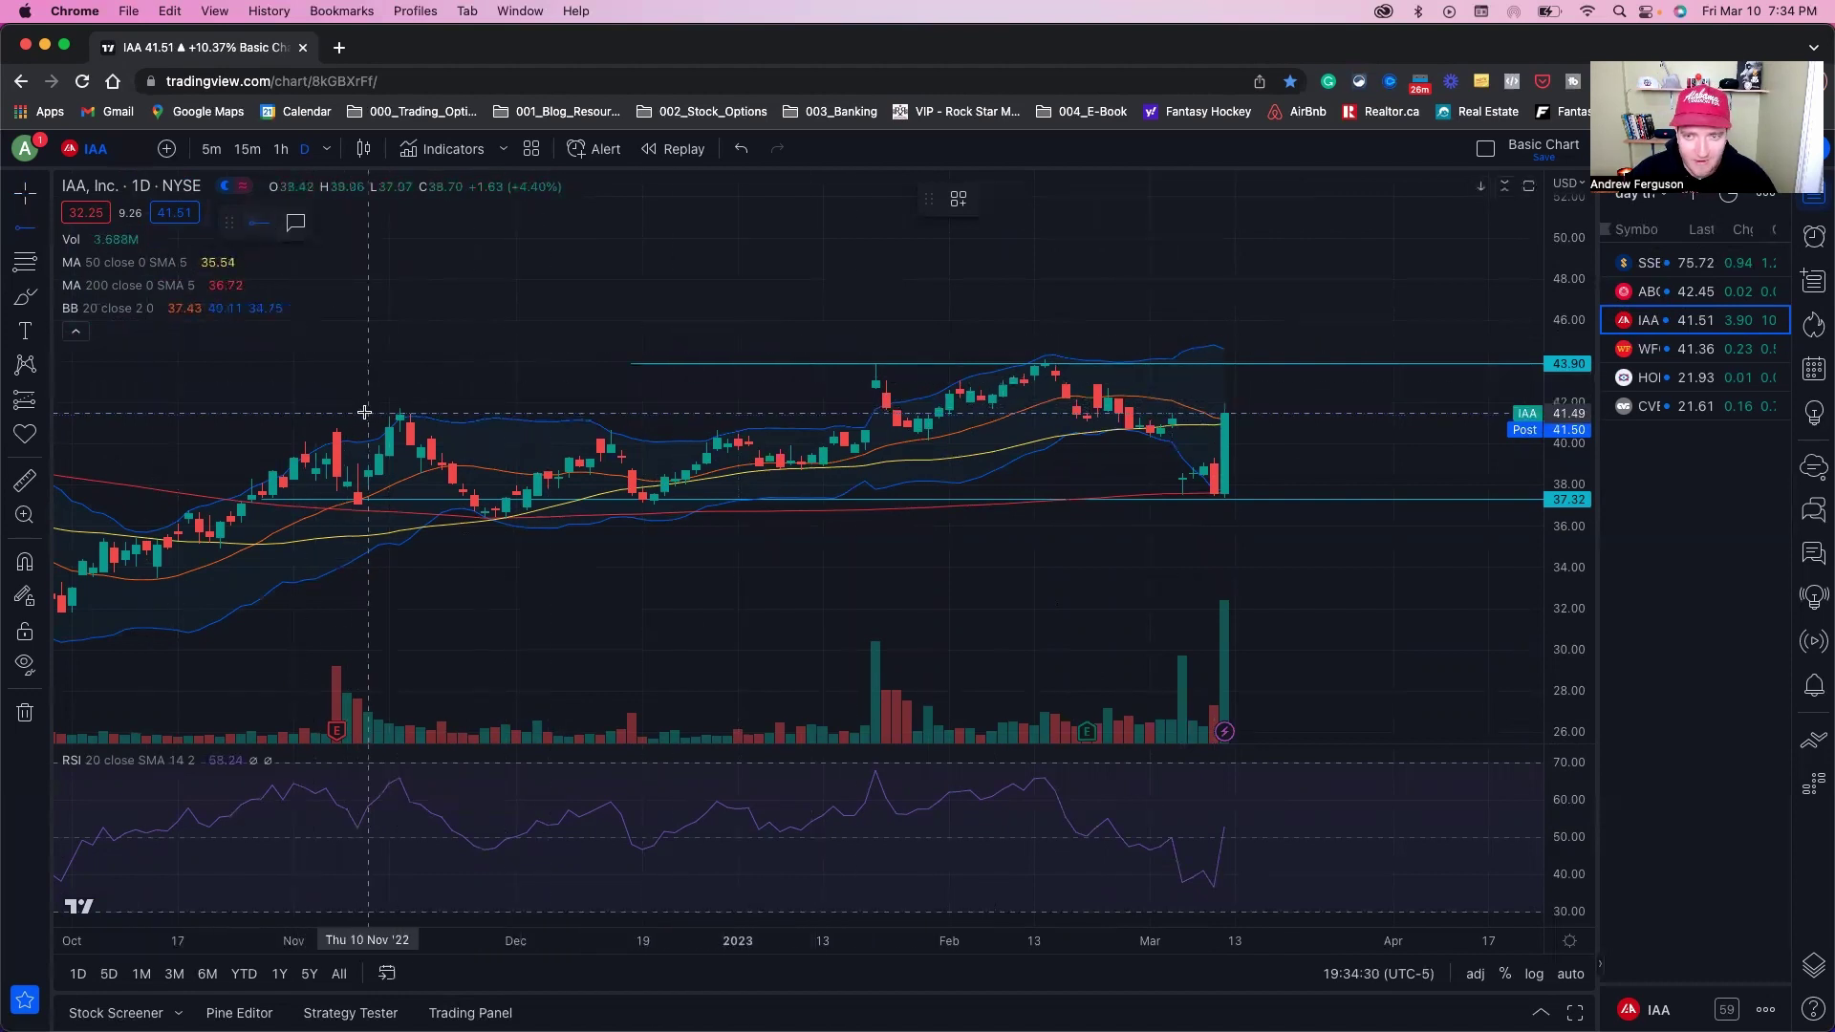
click(364, 412)
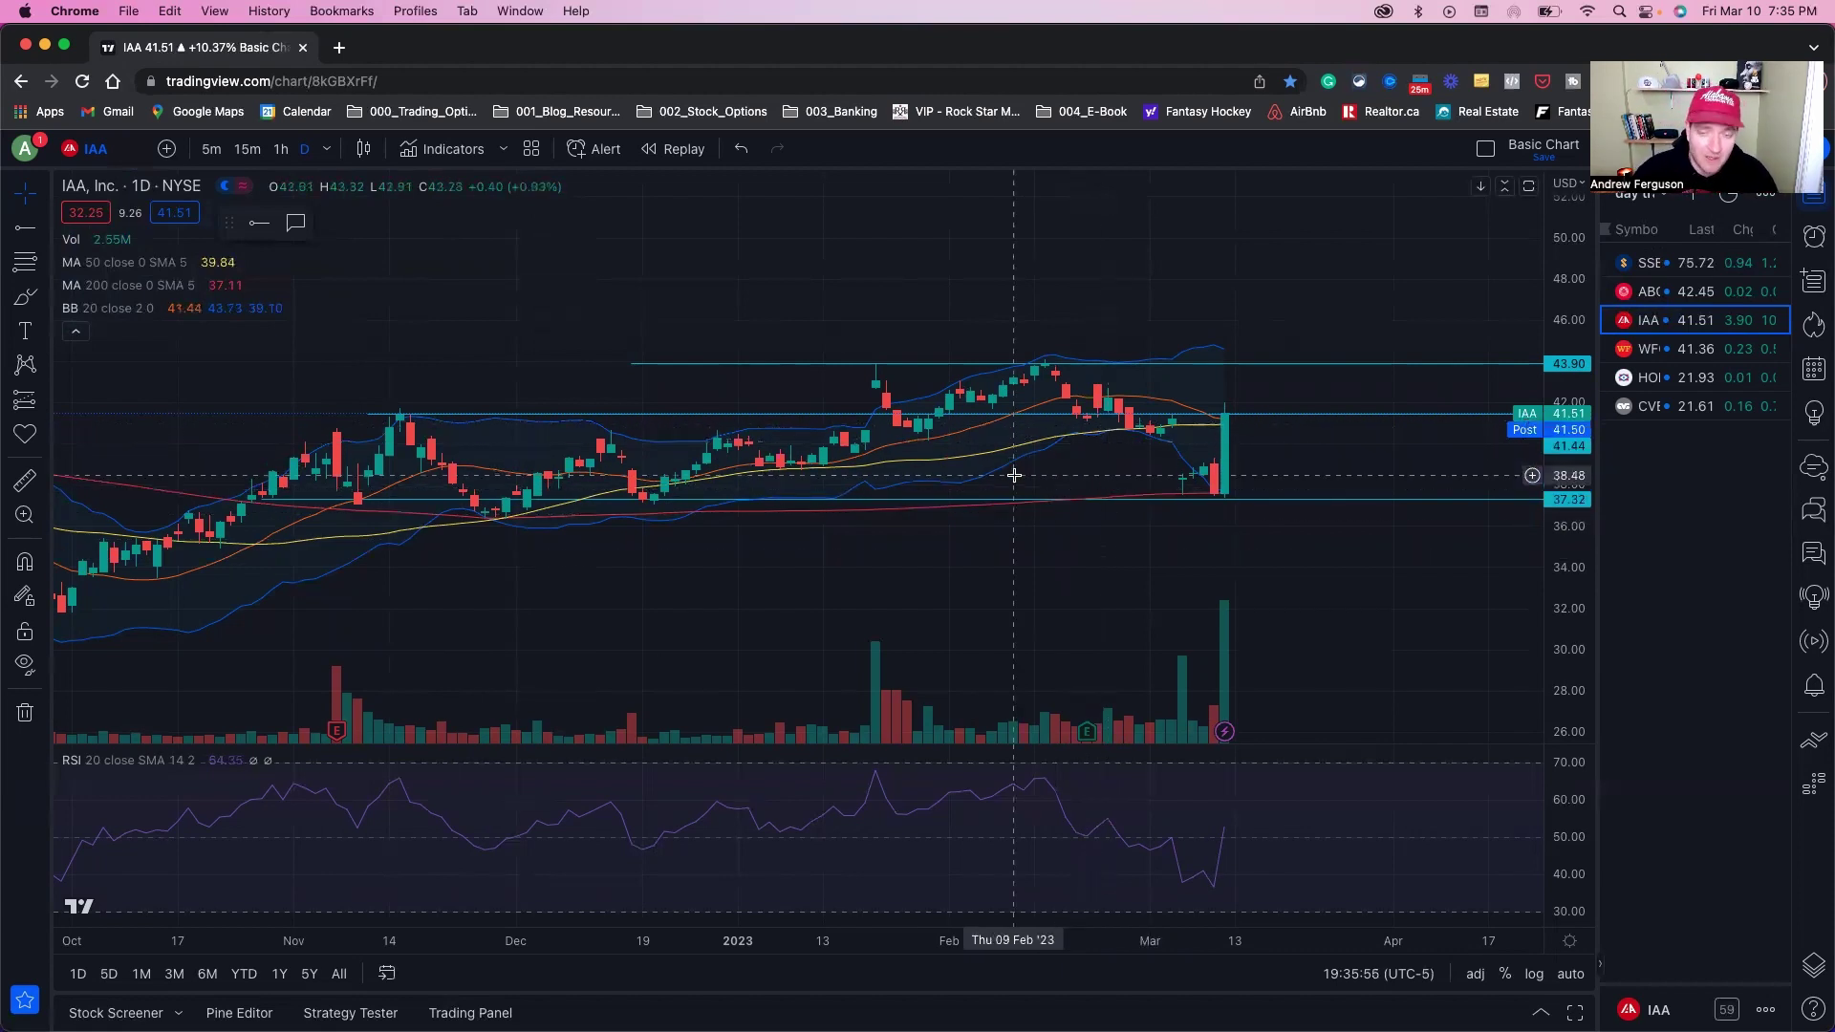
Step: Create an 'IAA Crossing 41.55' price alert from the chart's context menu
right_click(297, 417)
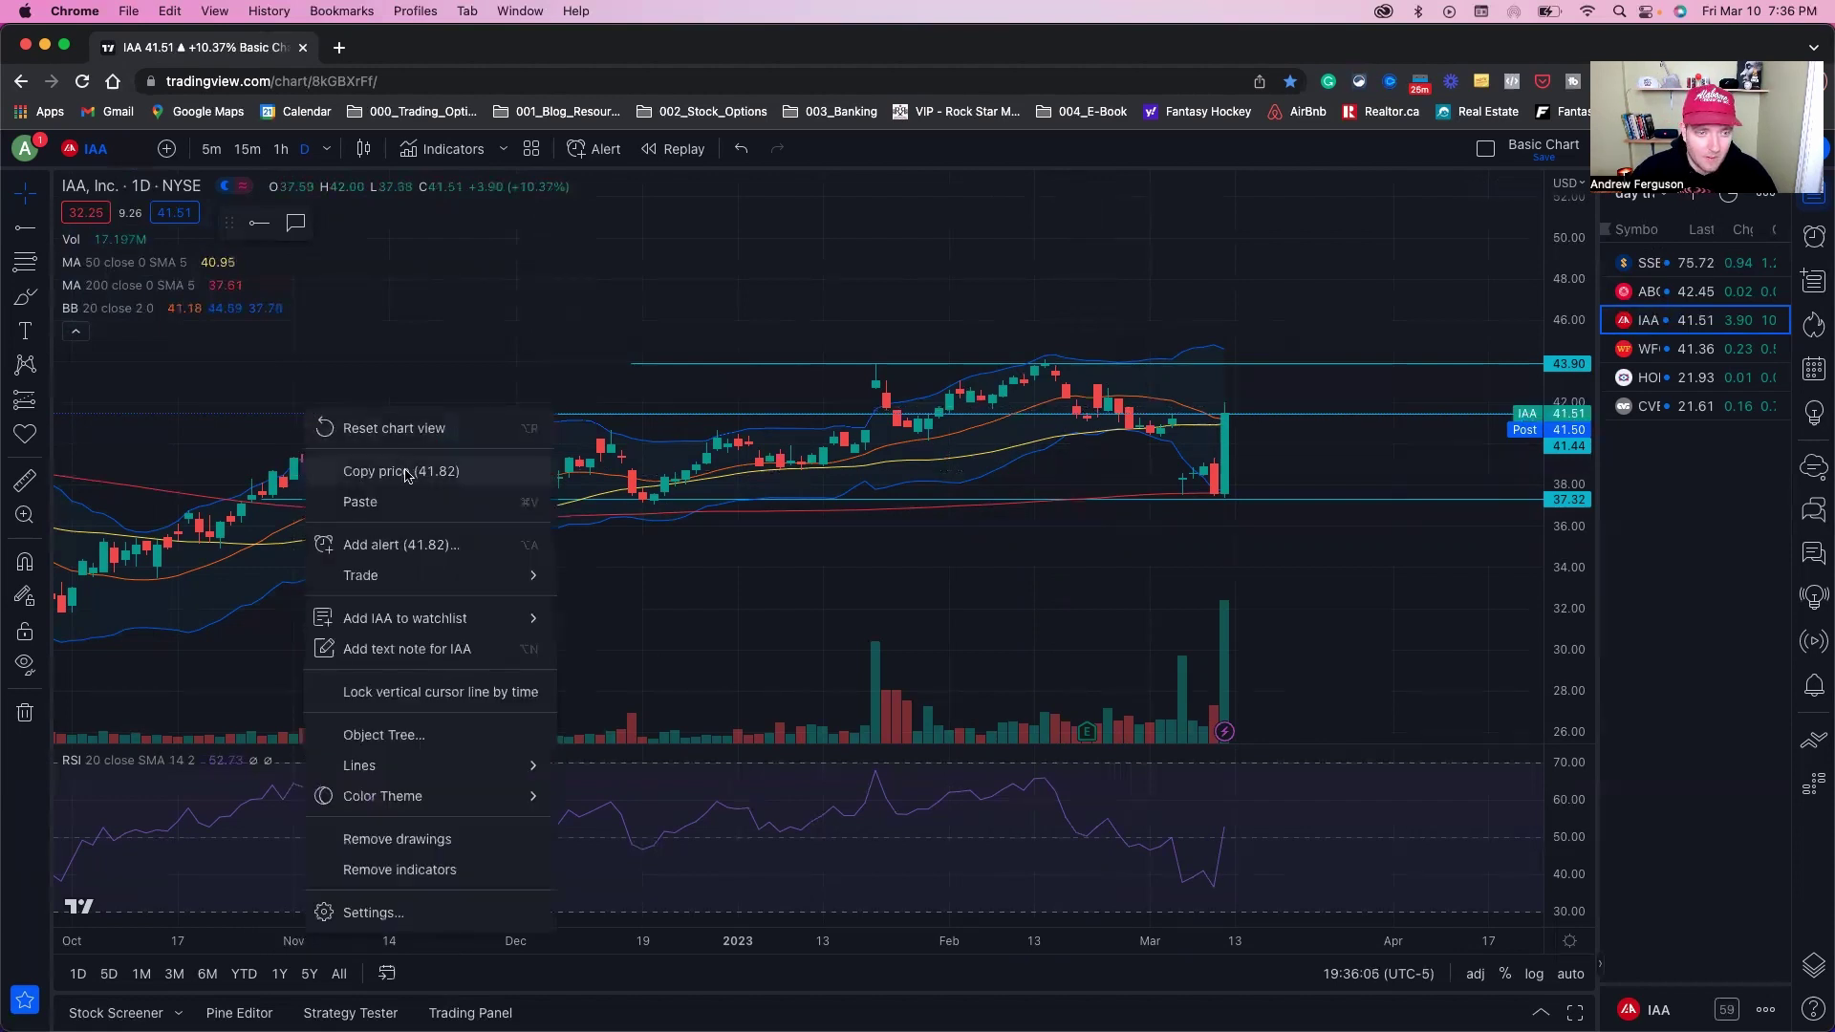
mouse_move(399, 593)
click(405, 544)
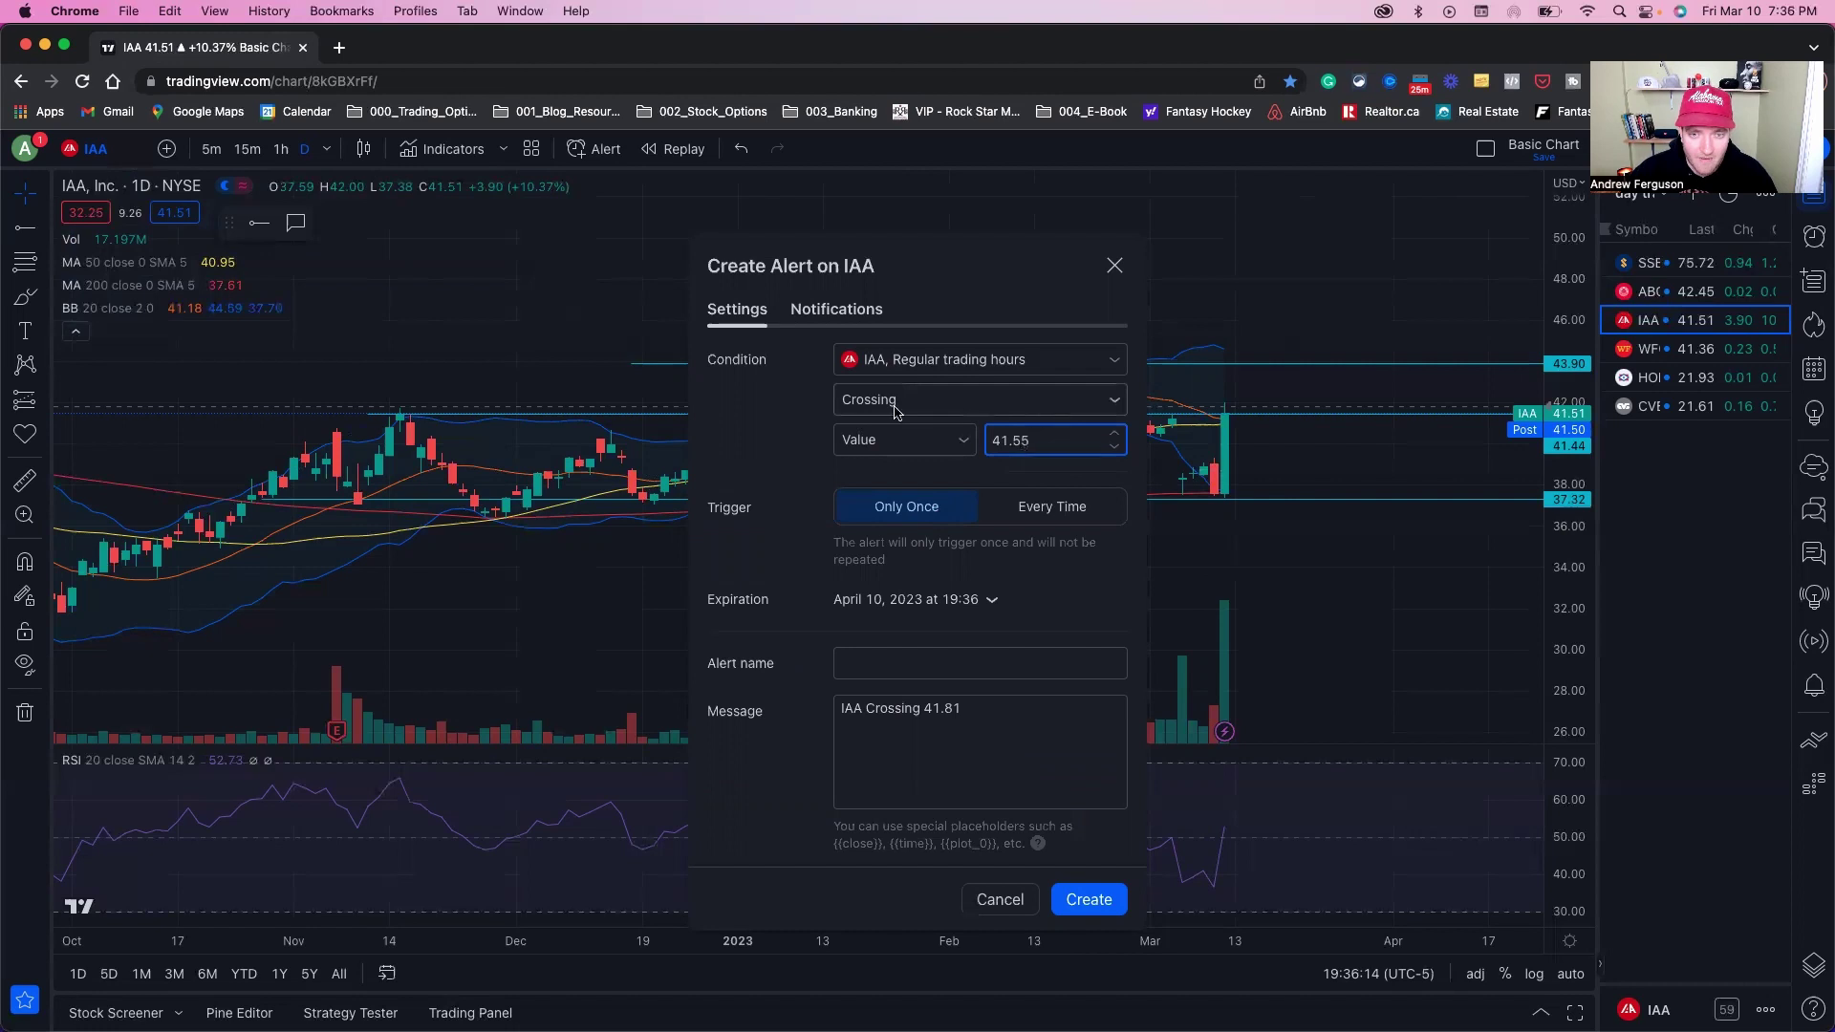
click(1089, 902)
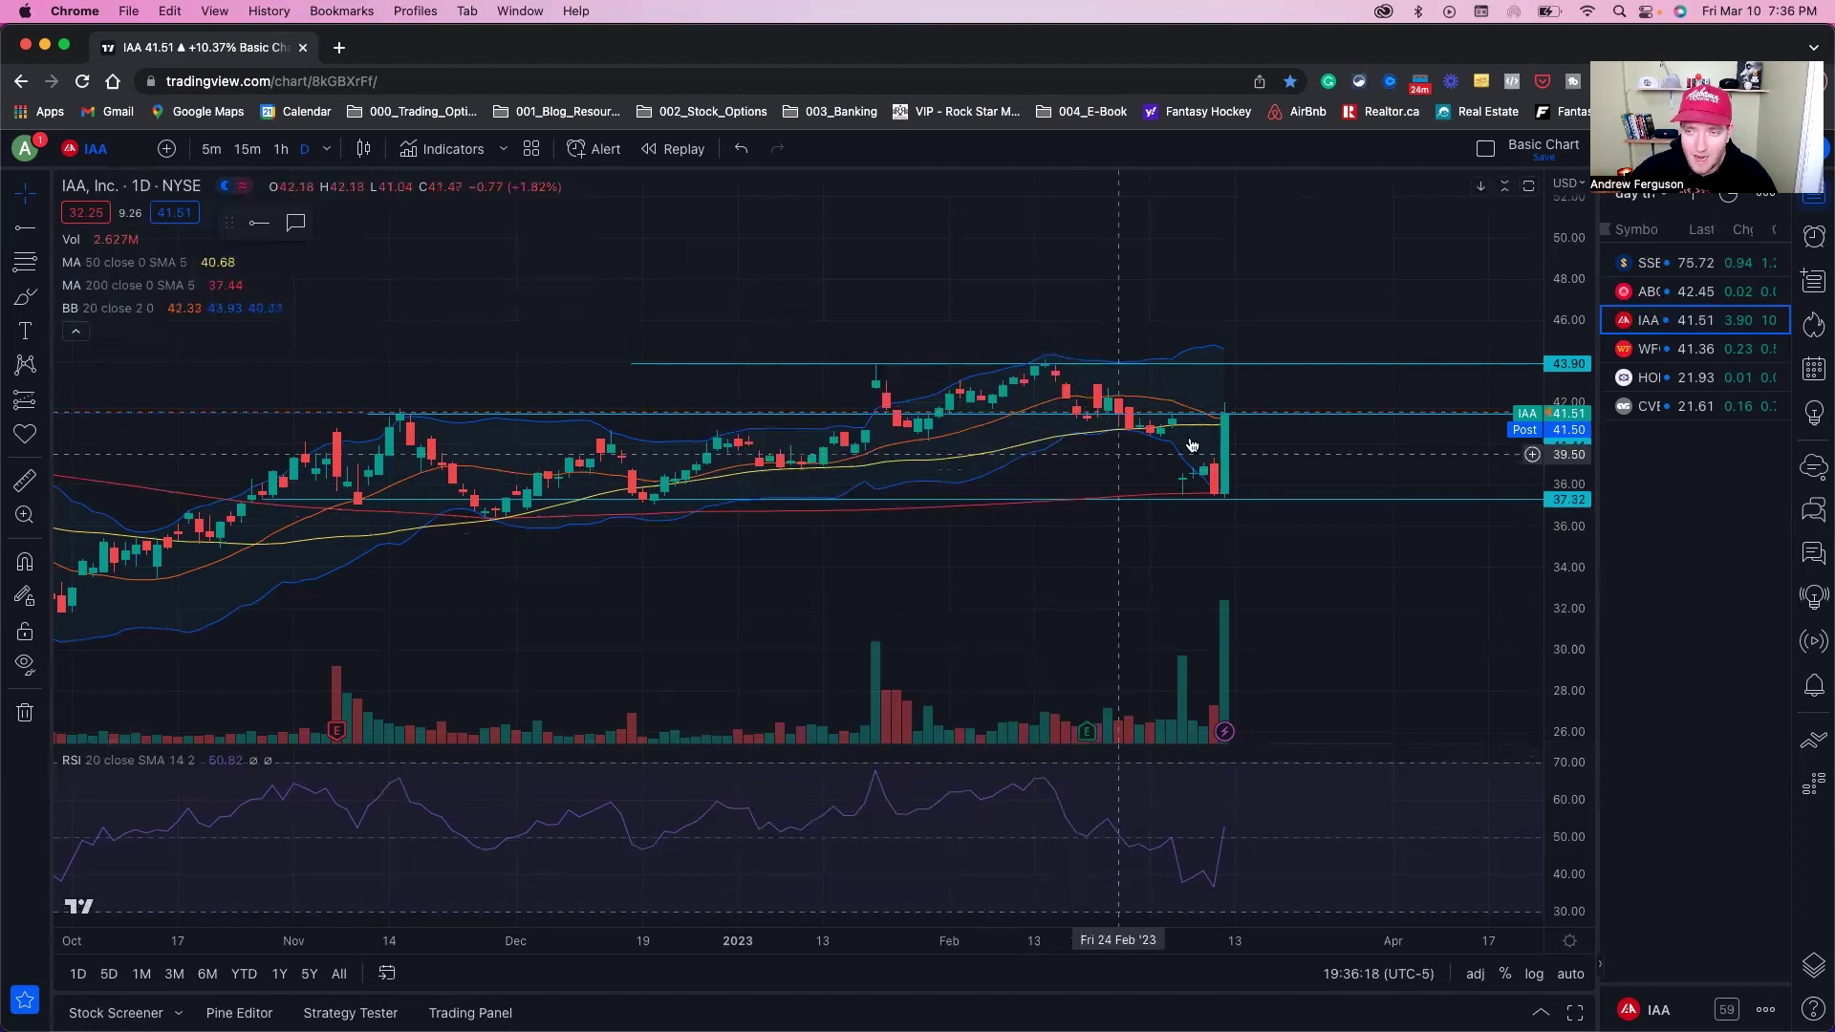
Step: Zoom out IAA's chart and squeeze the price scale to show a wider range
scroll(1150, 422, up, 2)
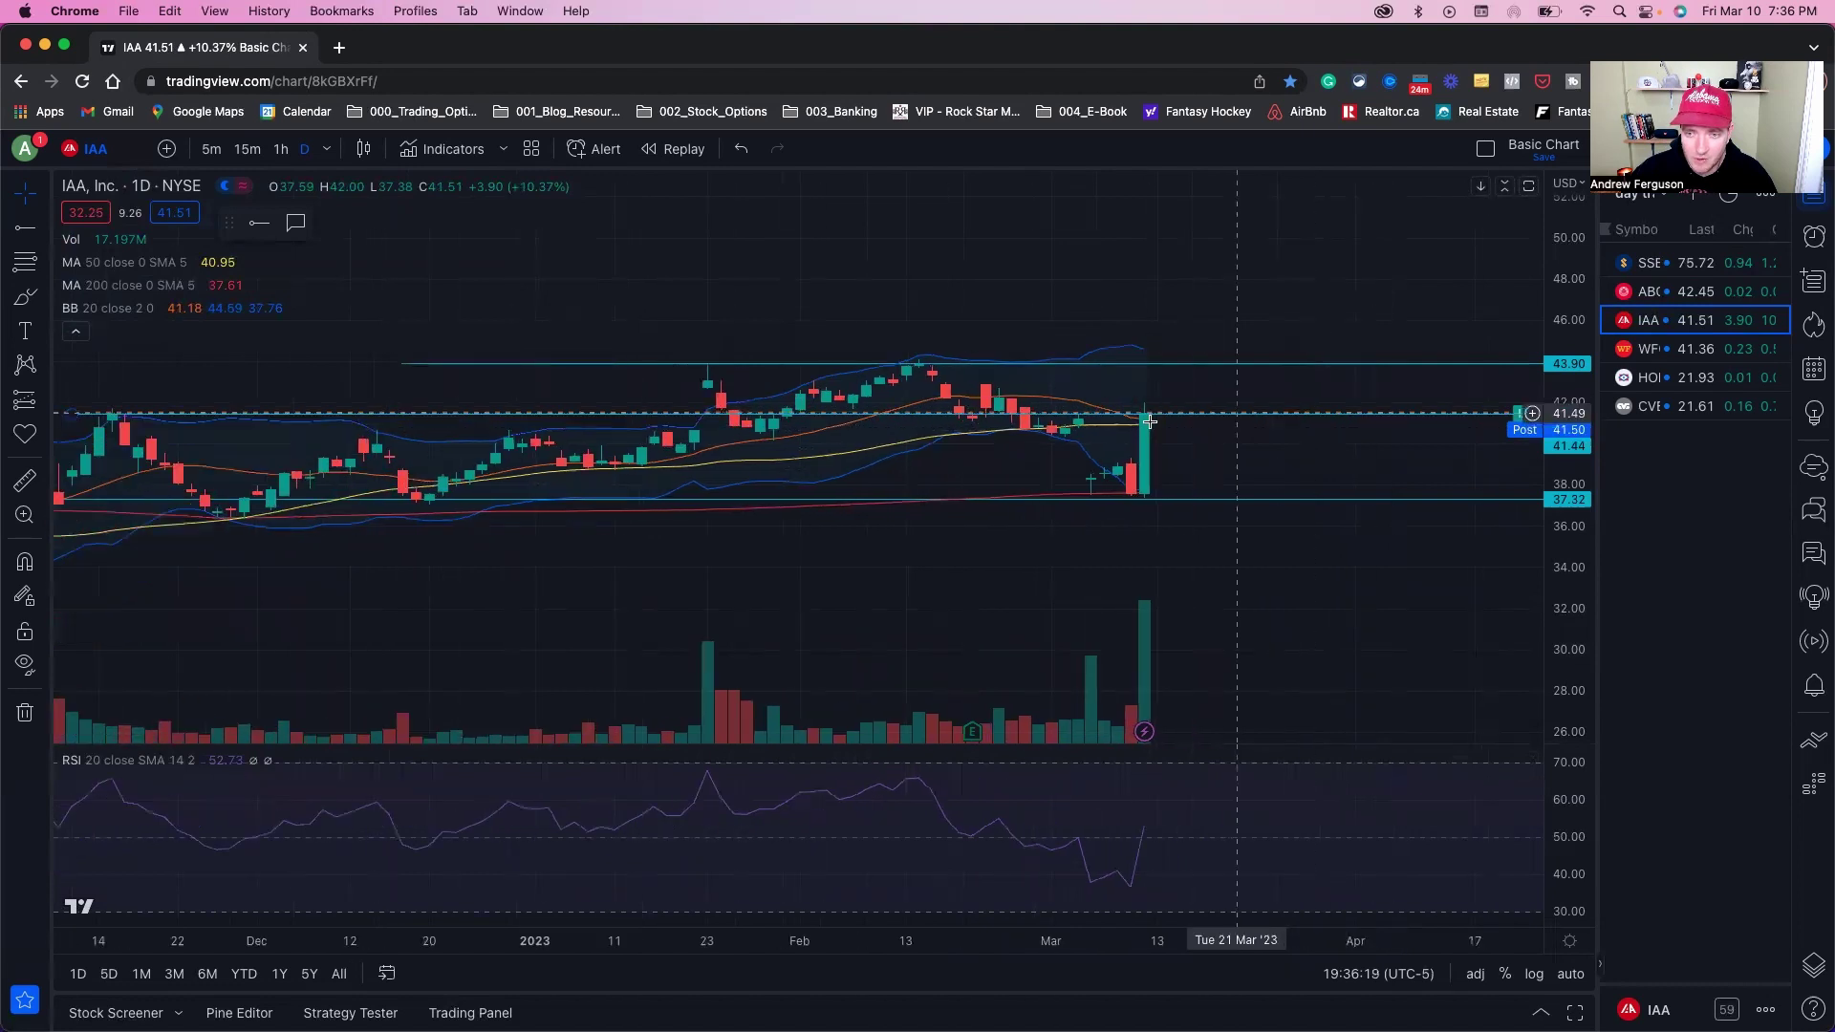
scroll(1150, 422, up, 3)
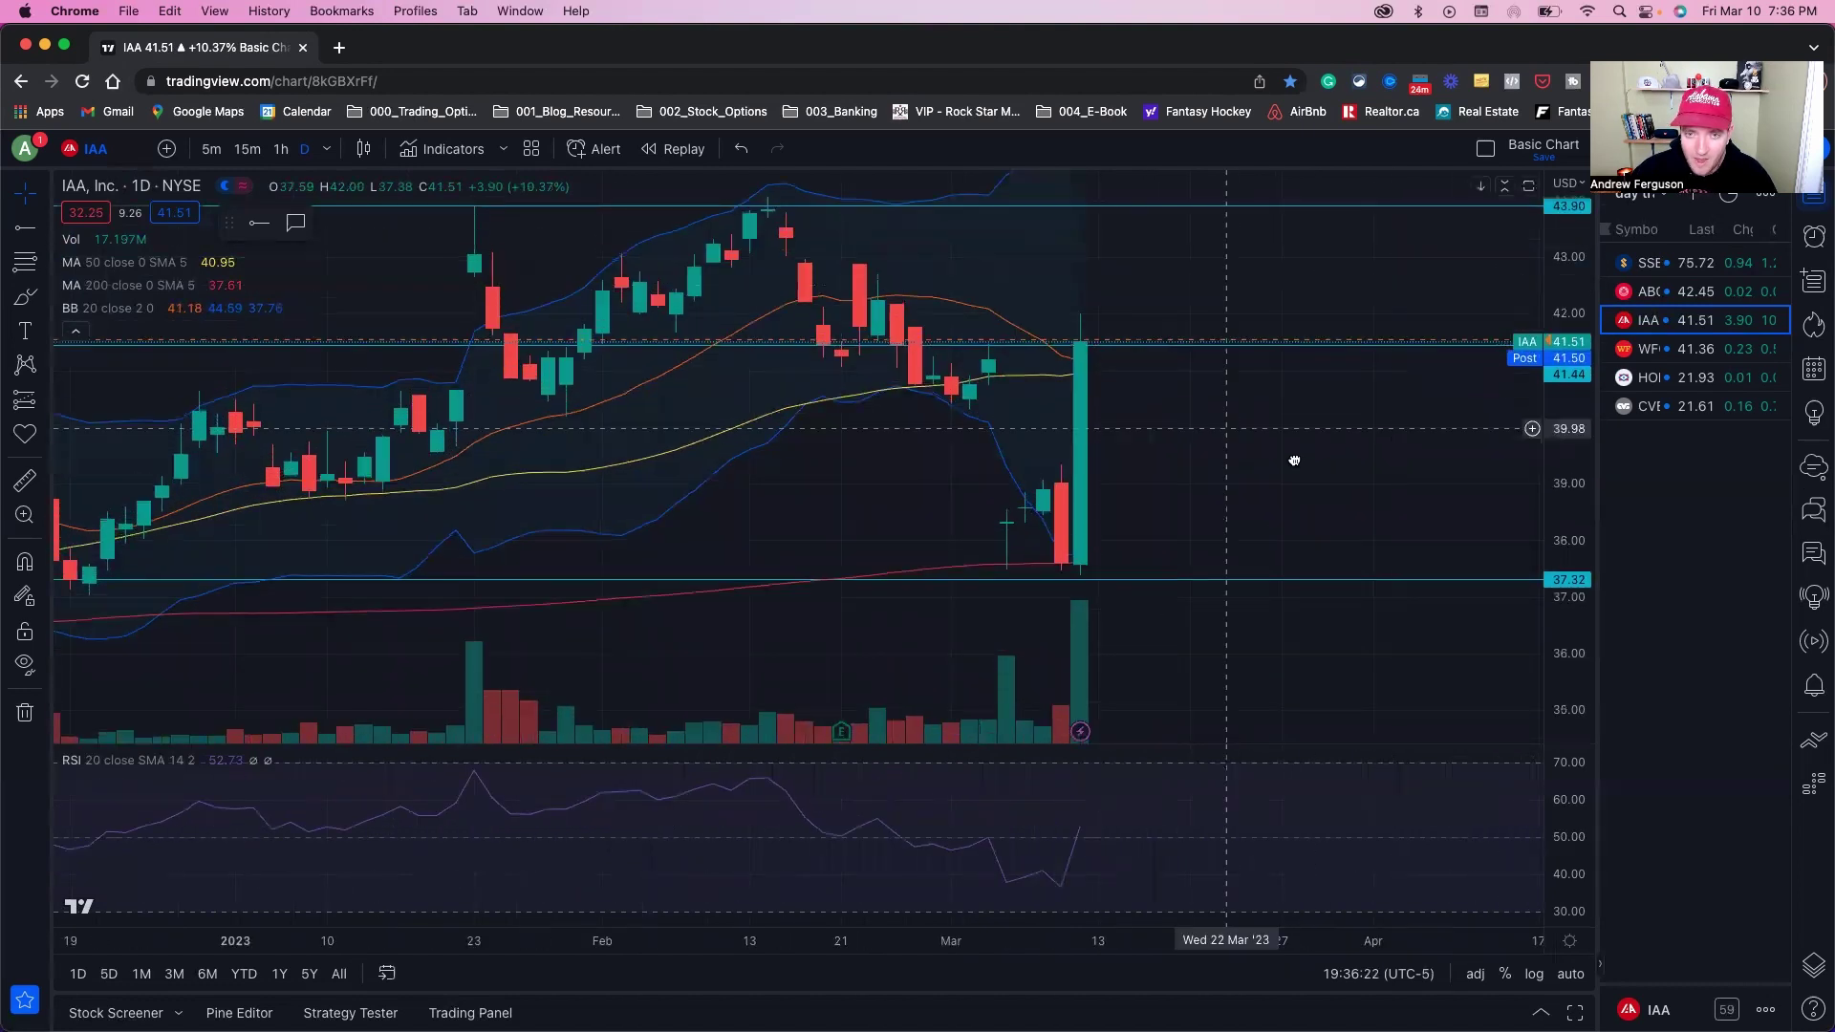
scroll(1315, 397, left, 3)
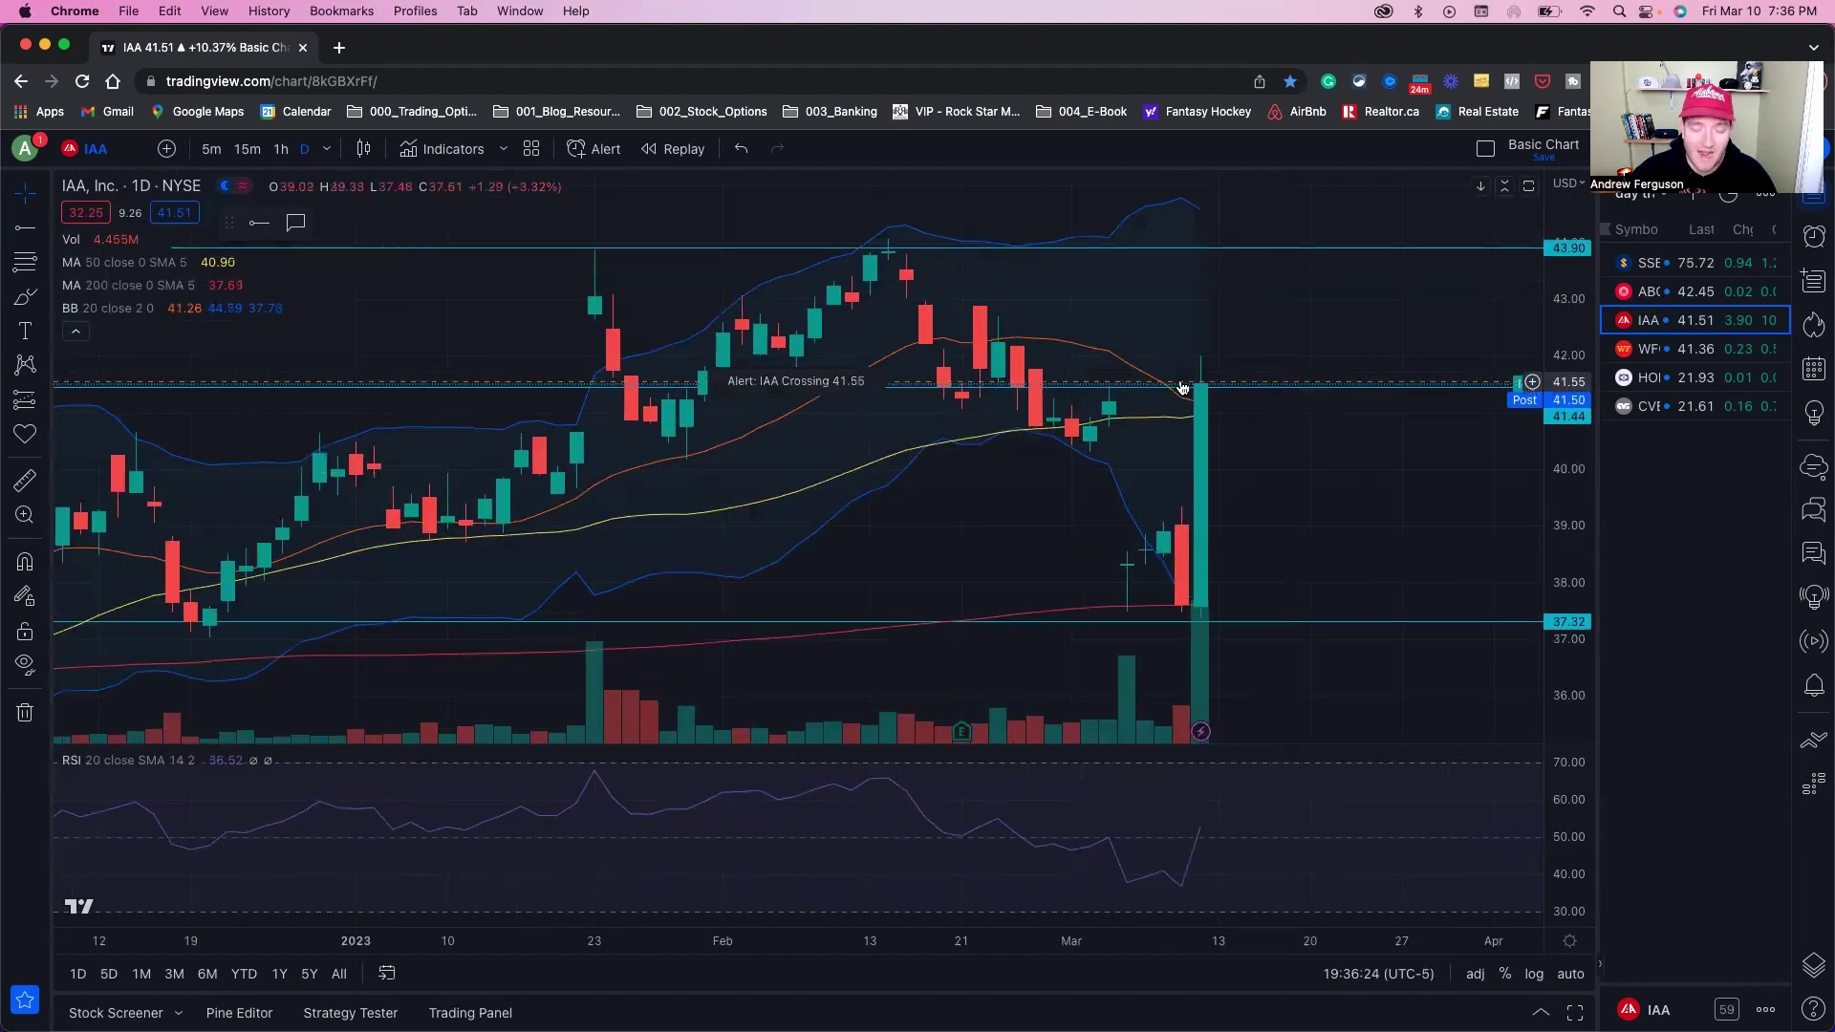
drag(1572, 277, 1575, 639)
scroll(1425, 471, down, 2)
scroll(1263, 467, right, 3)
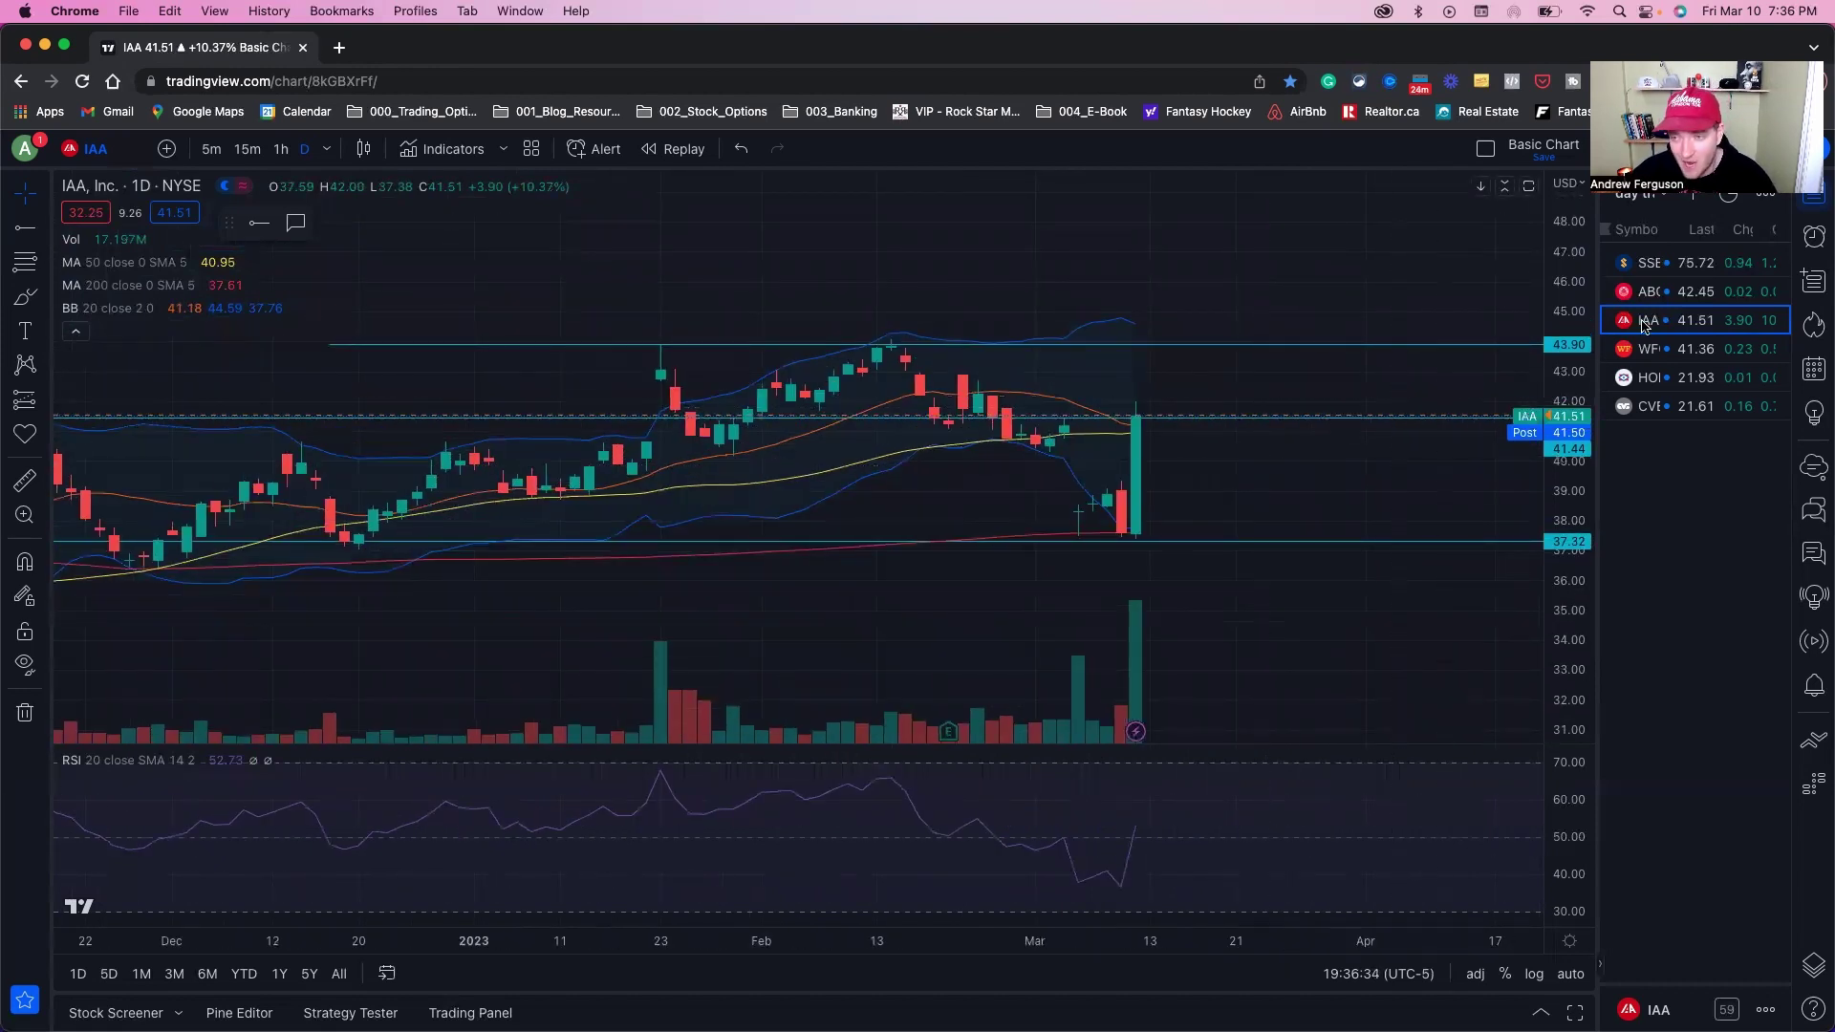
Step: Switch to SSB's daily chart and recenter its candles with a wider price scale
click(1680, 268)
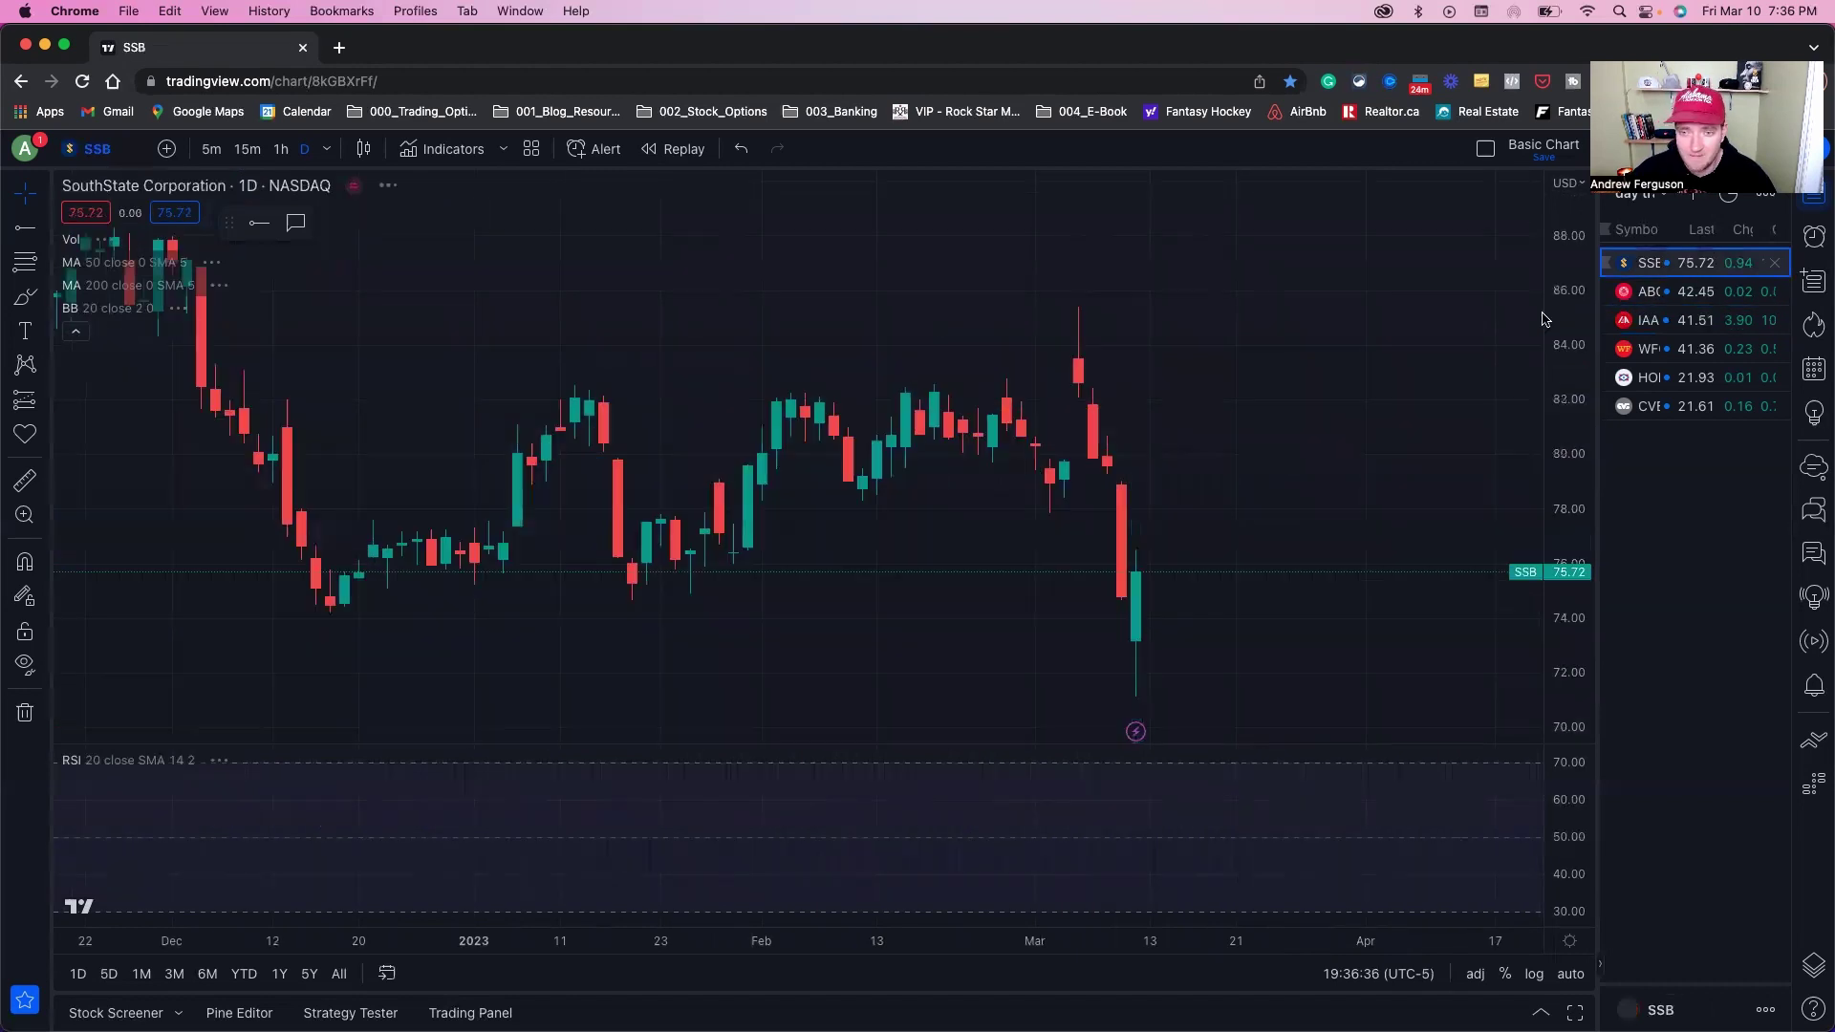
drag(1289, 448, 1343, 312)
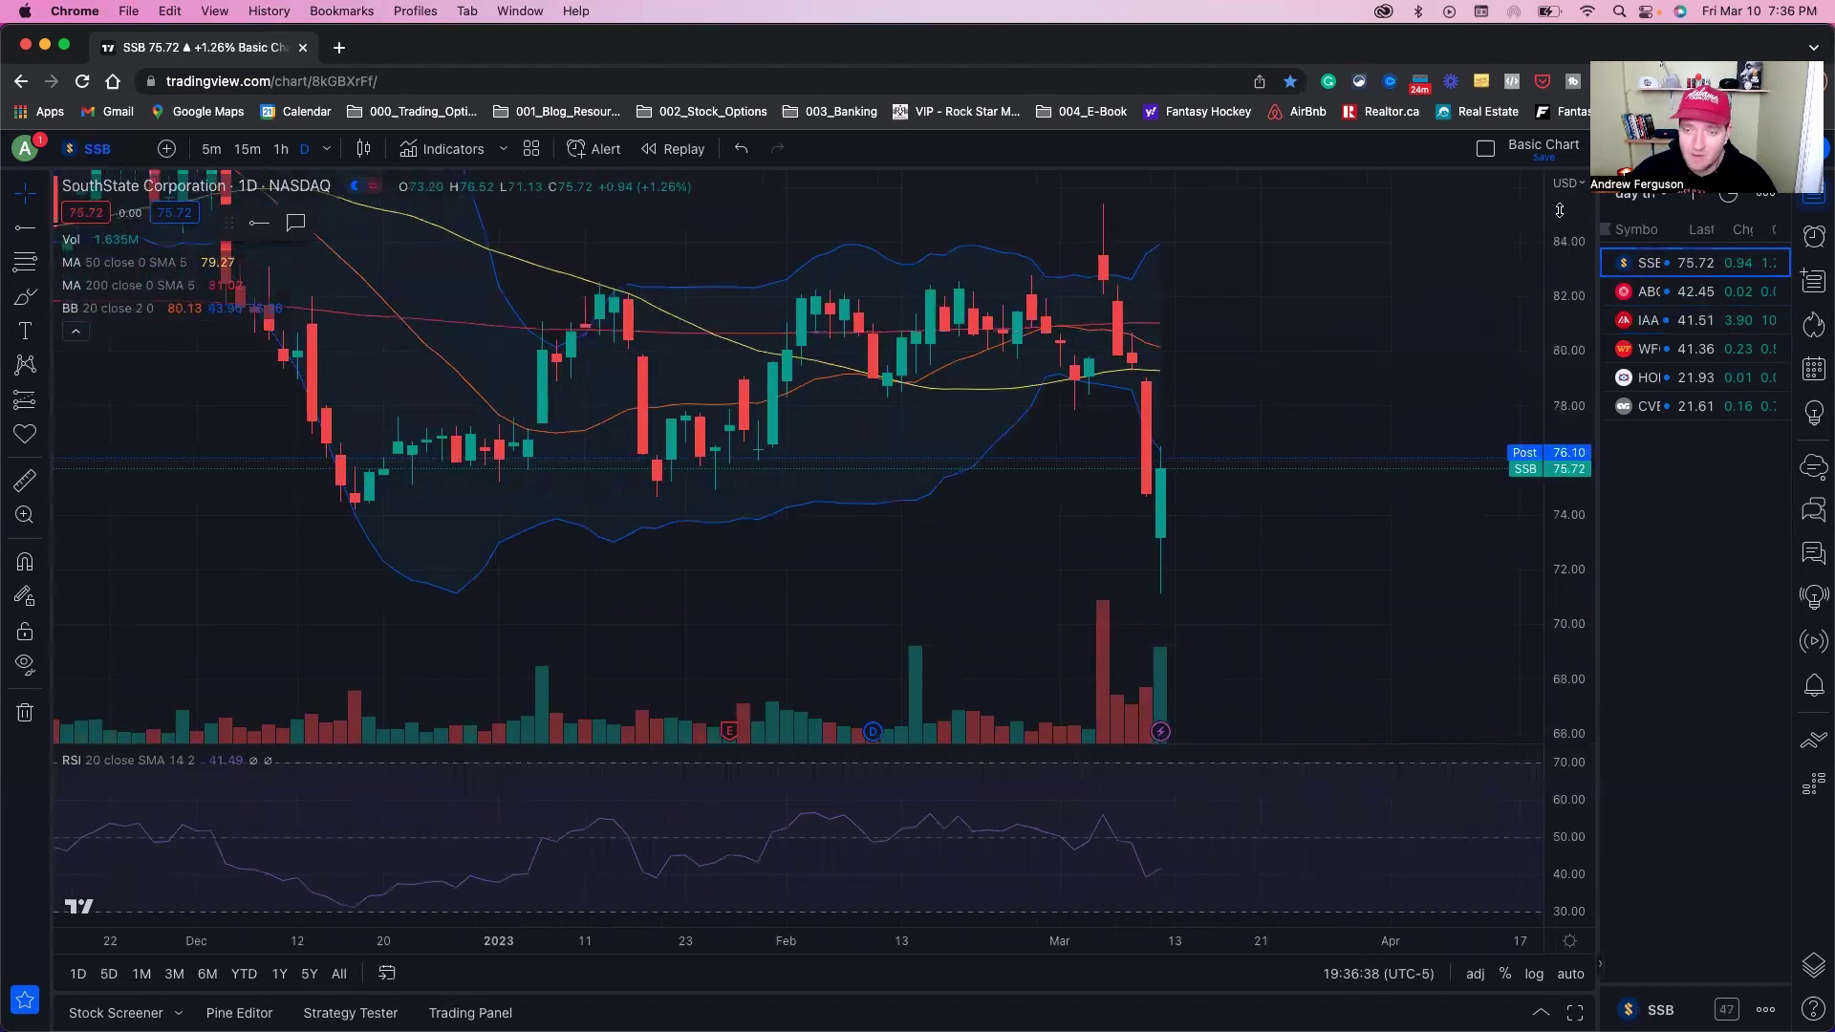
drag(1577, 377, 1578, 394)
scroll(1203, 360, down, 3)
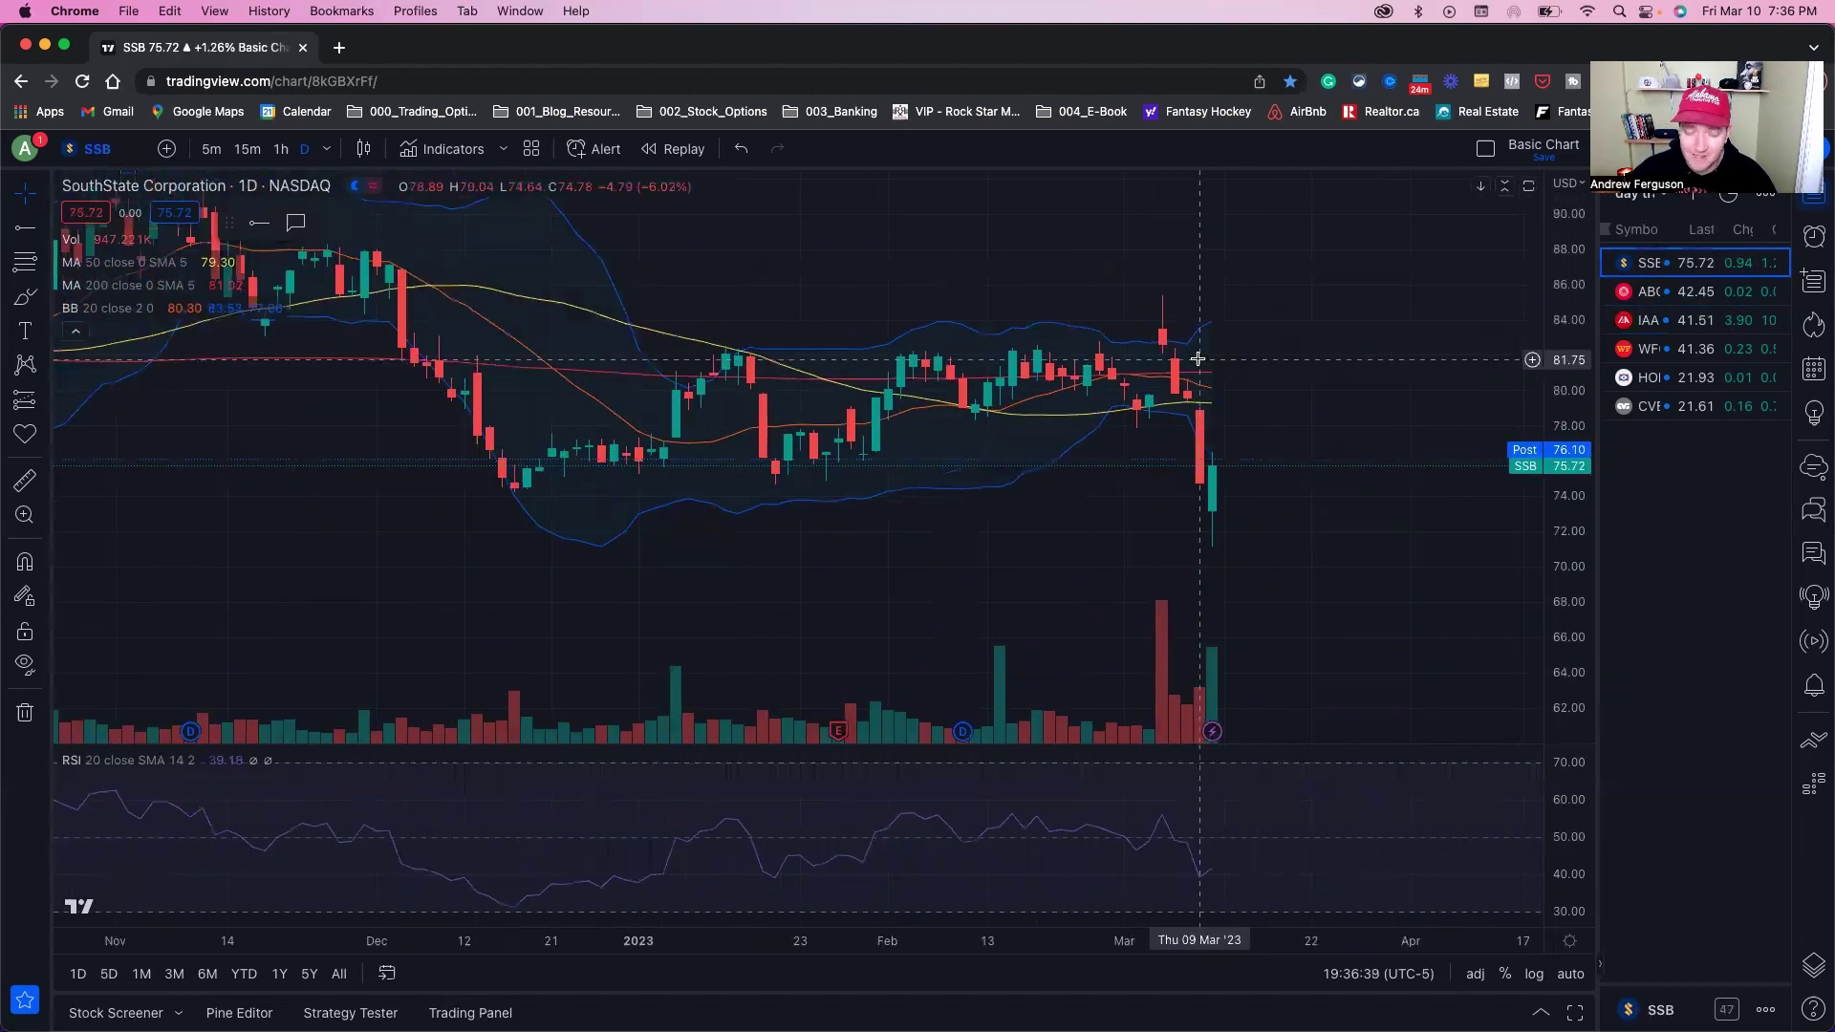
drag(1352, 369, 1400, 361)
drag(1562, 264, 1563, 315)
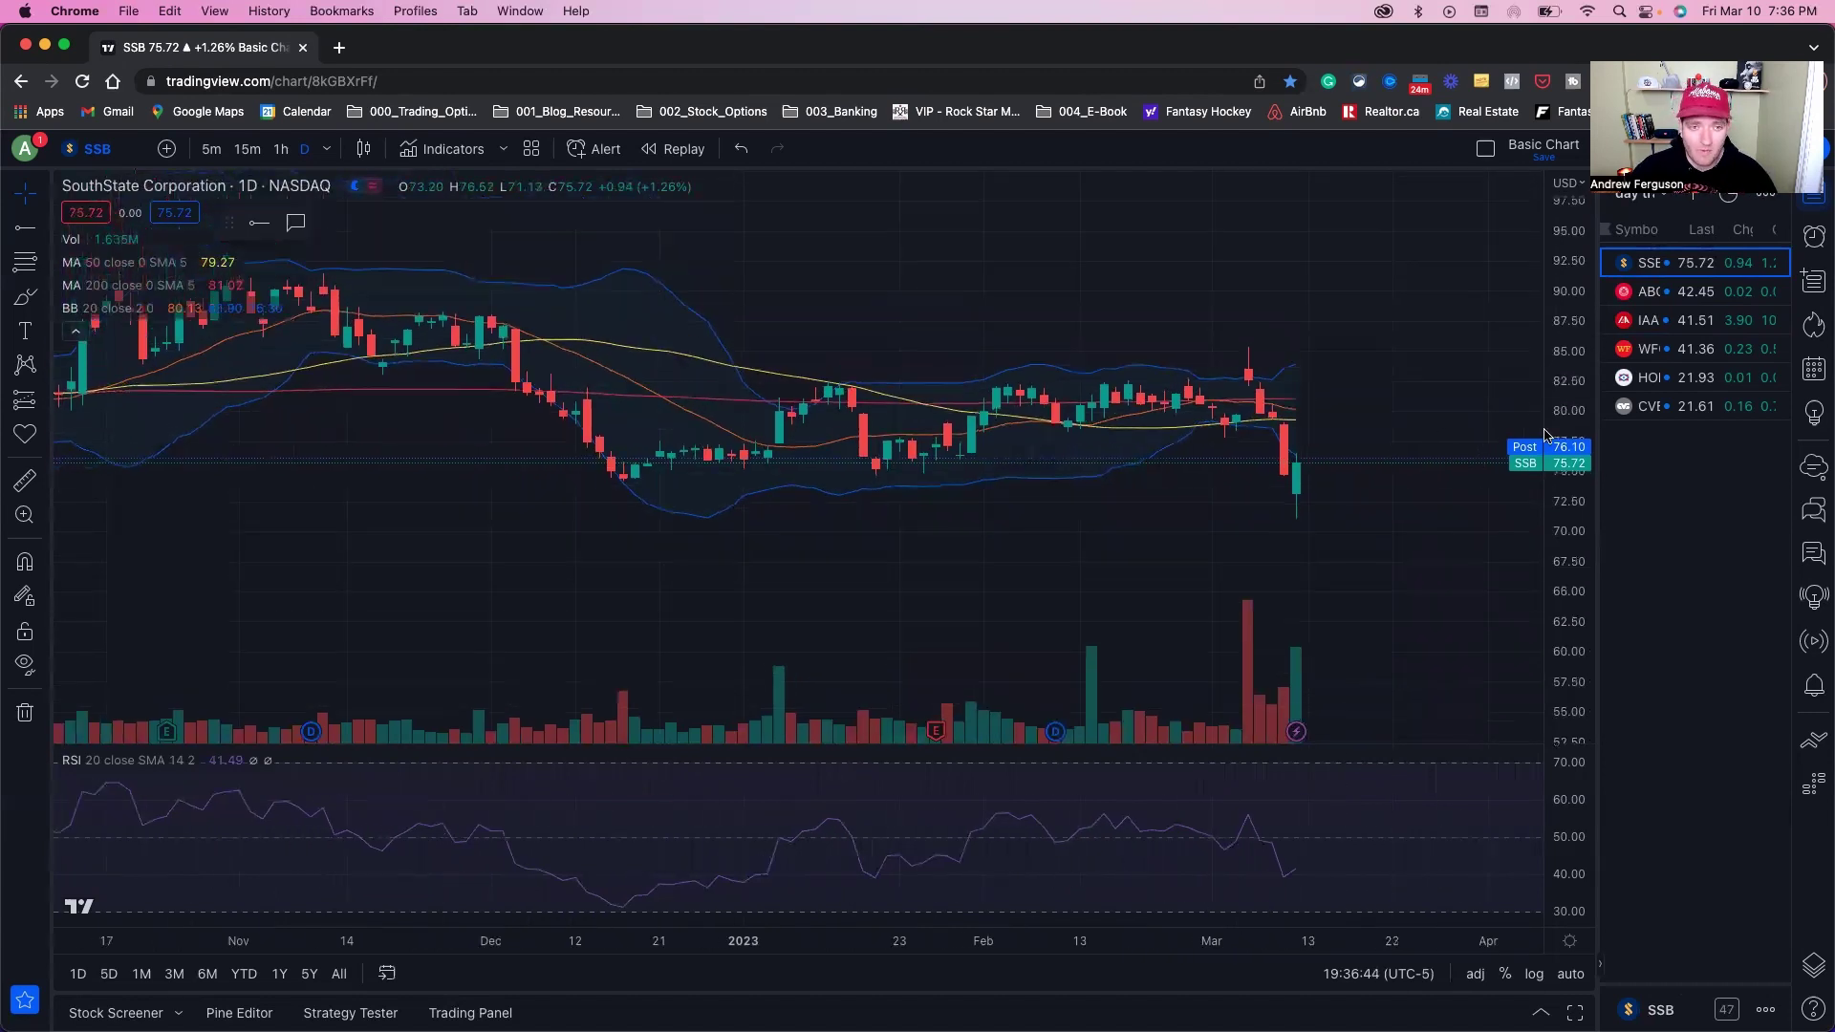
scroll(1308, 397, down, 4)
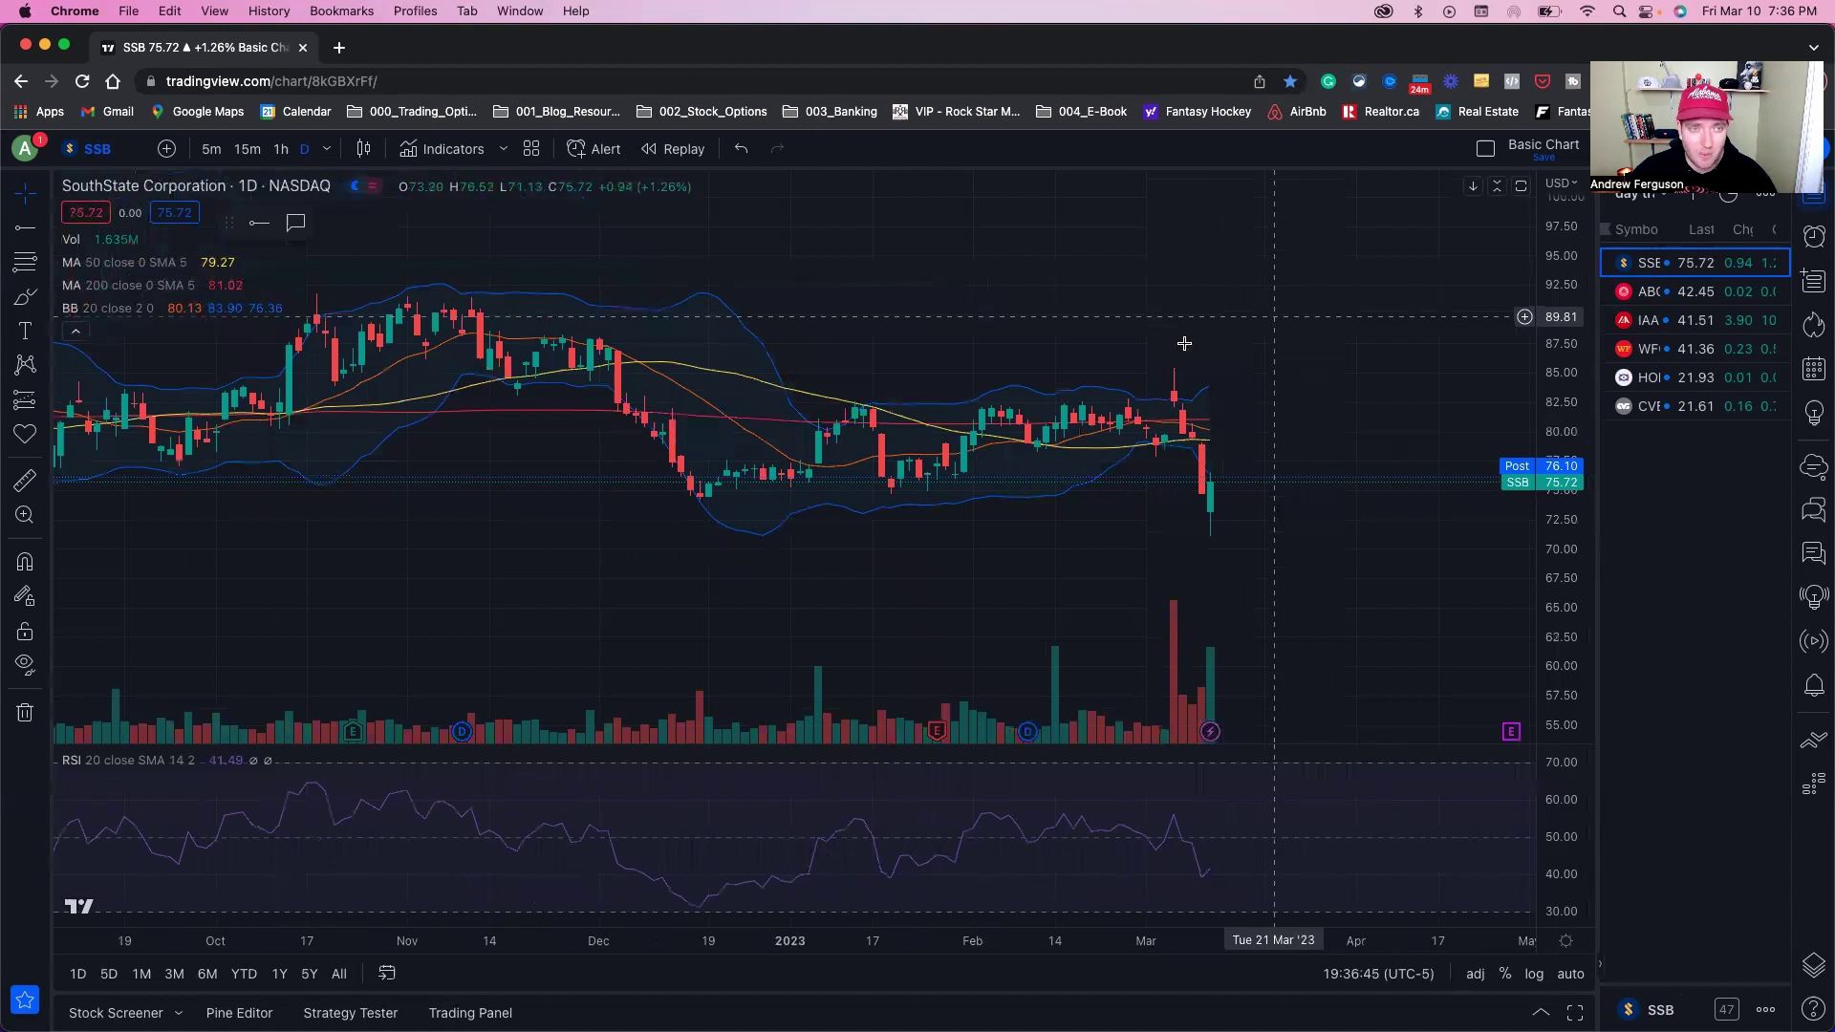
Step: Zoom SSB's chart out to roughly Jun 2022 through May 2023
drag(1184, 343, 1086, 360)
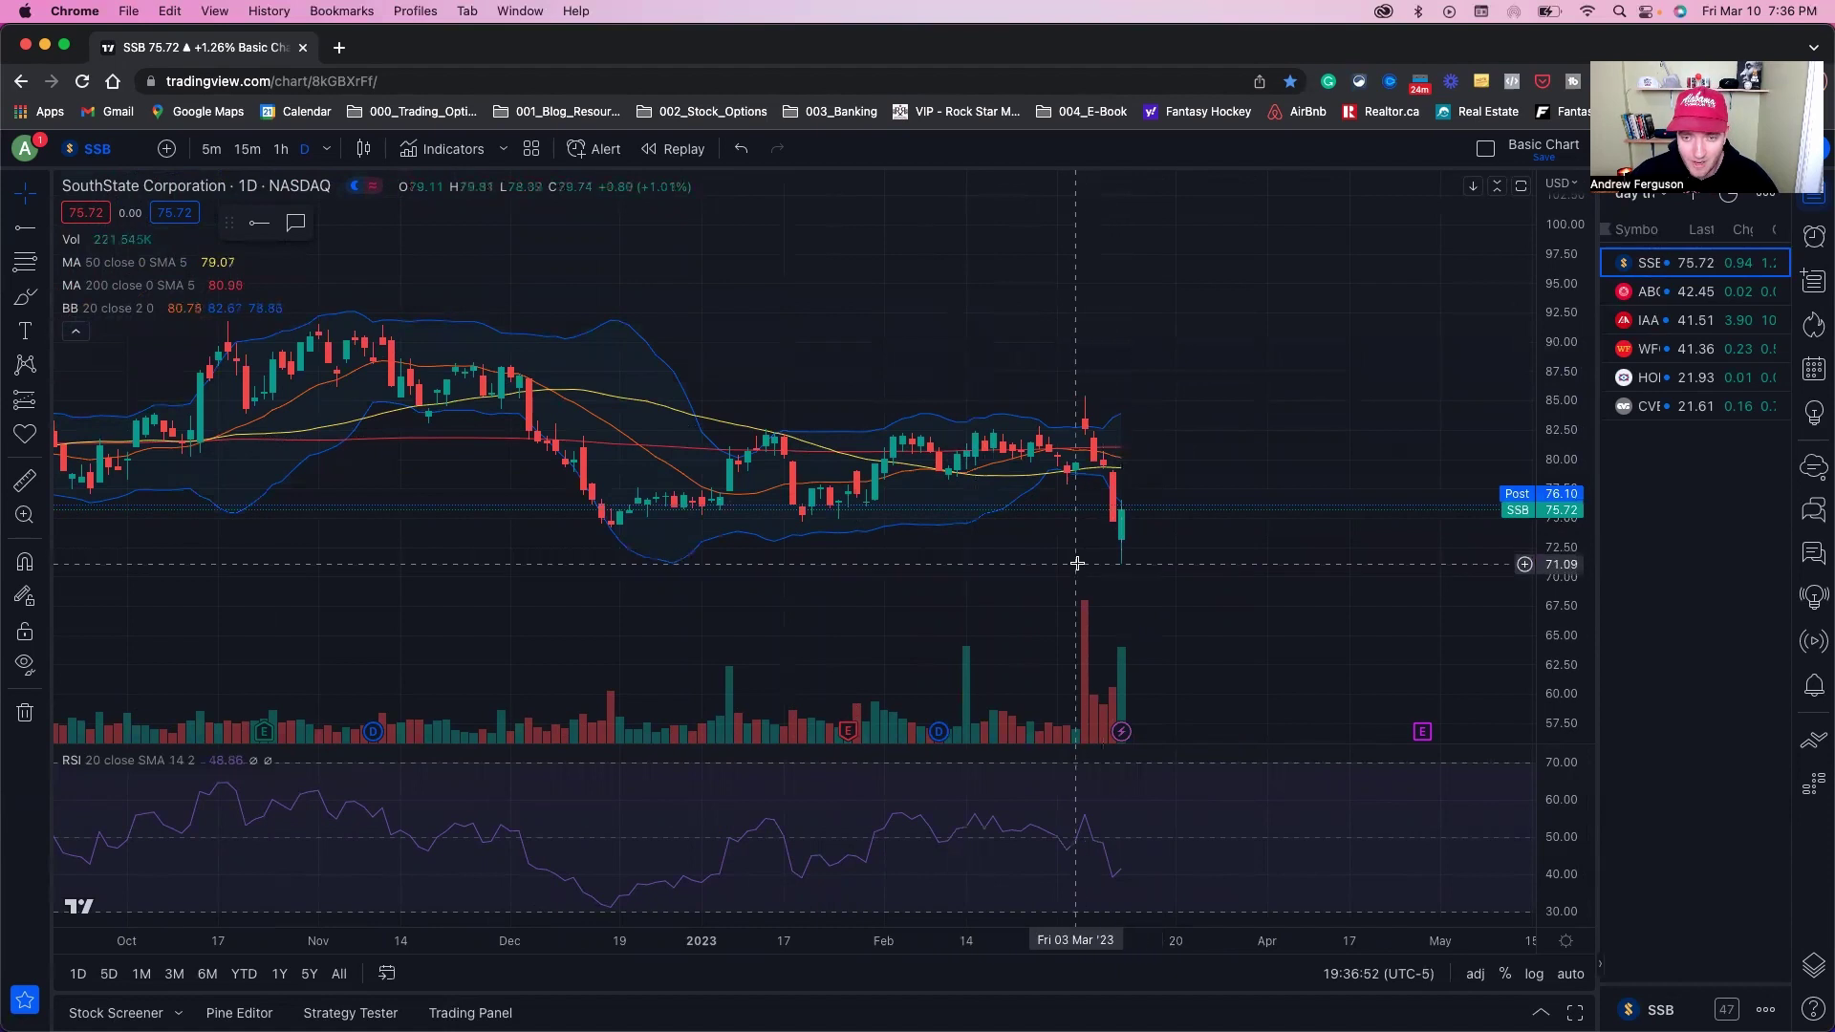
scroll(1078, 564, down, 6)
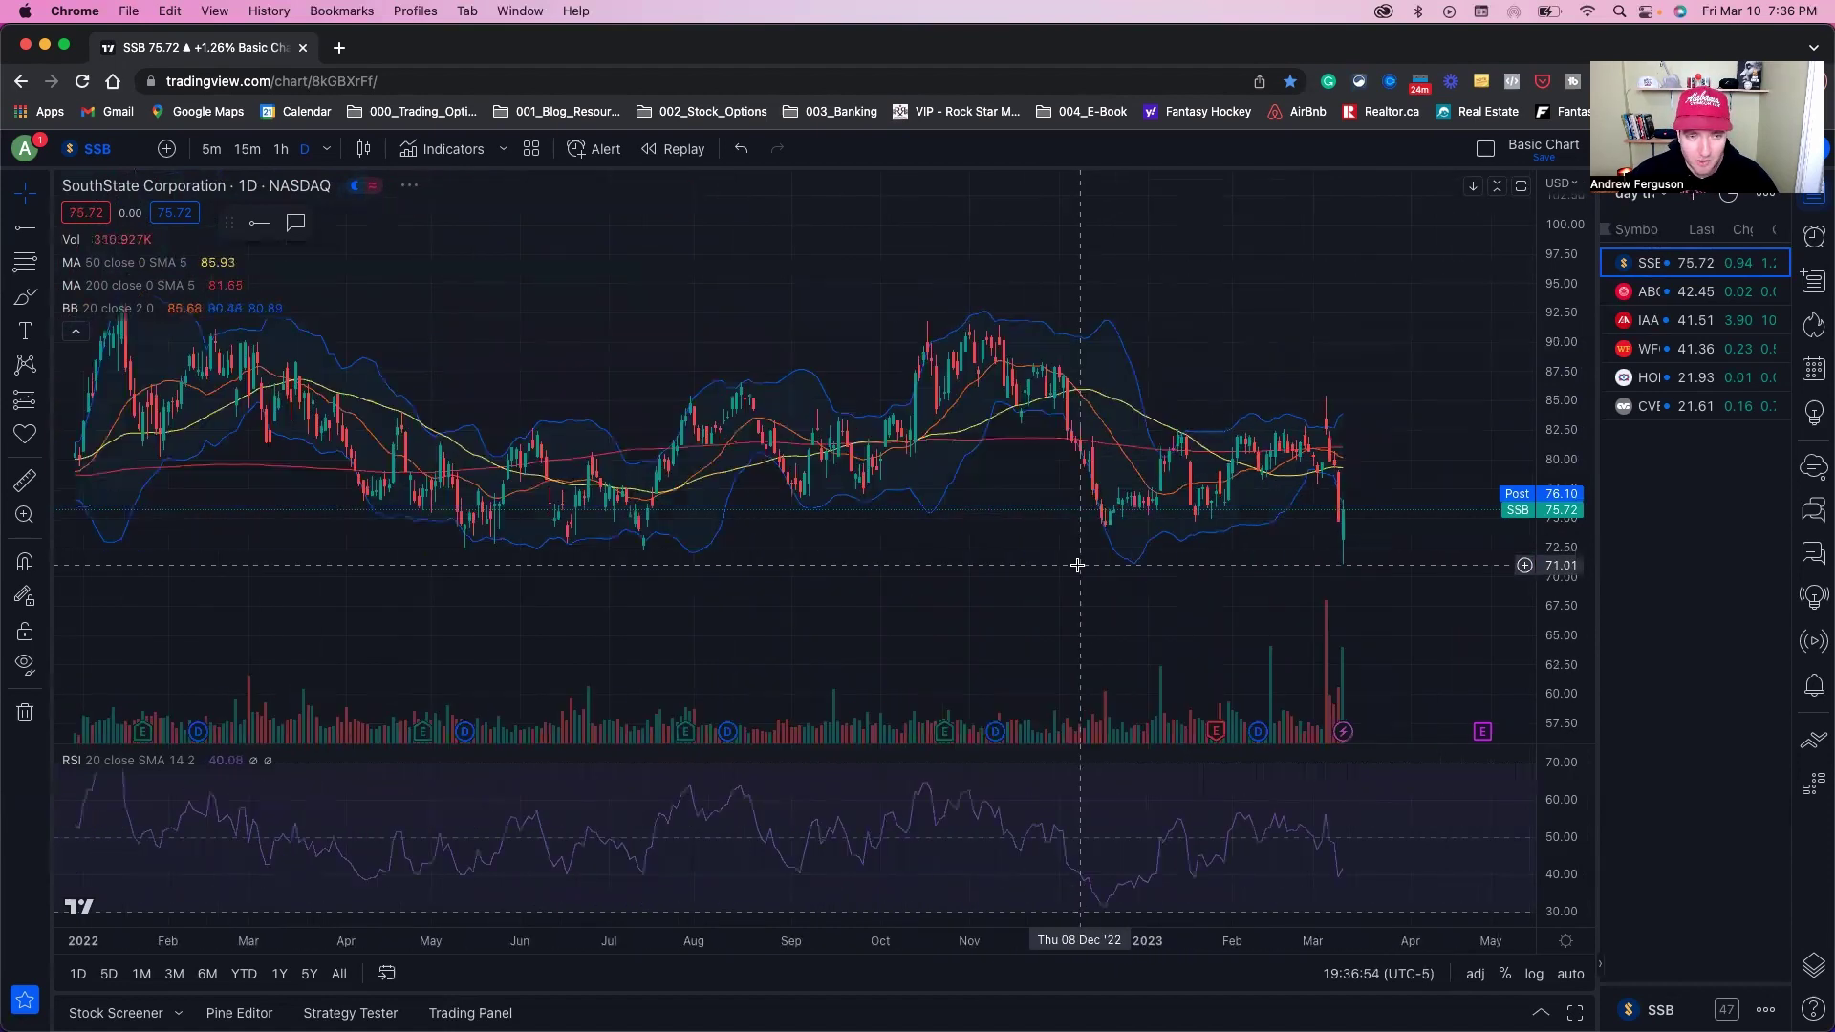
scroll(1077, 564, down, 3)
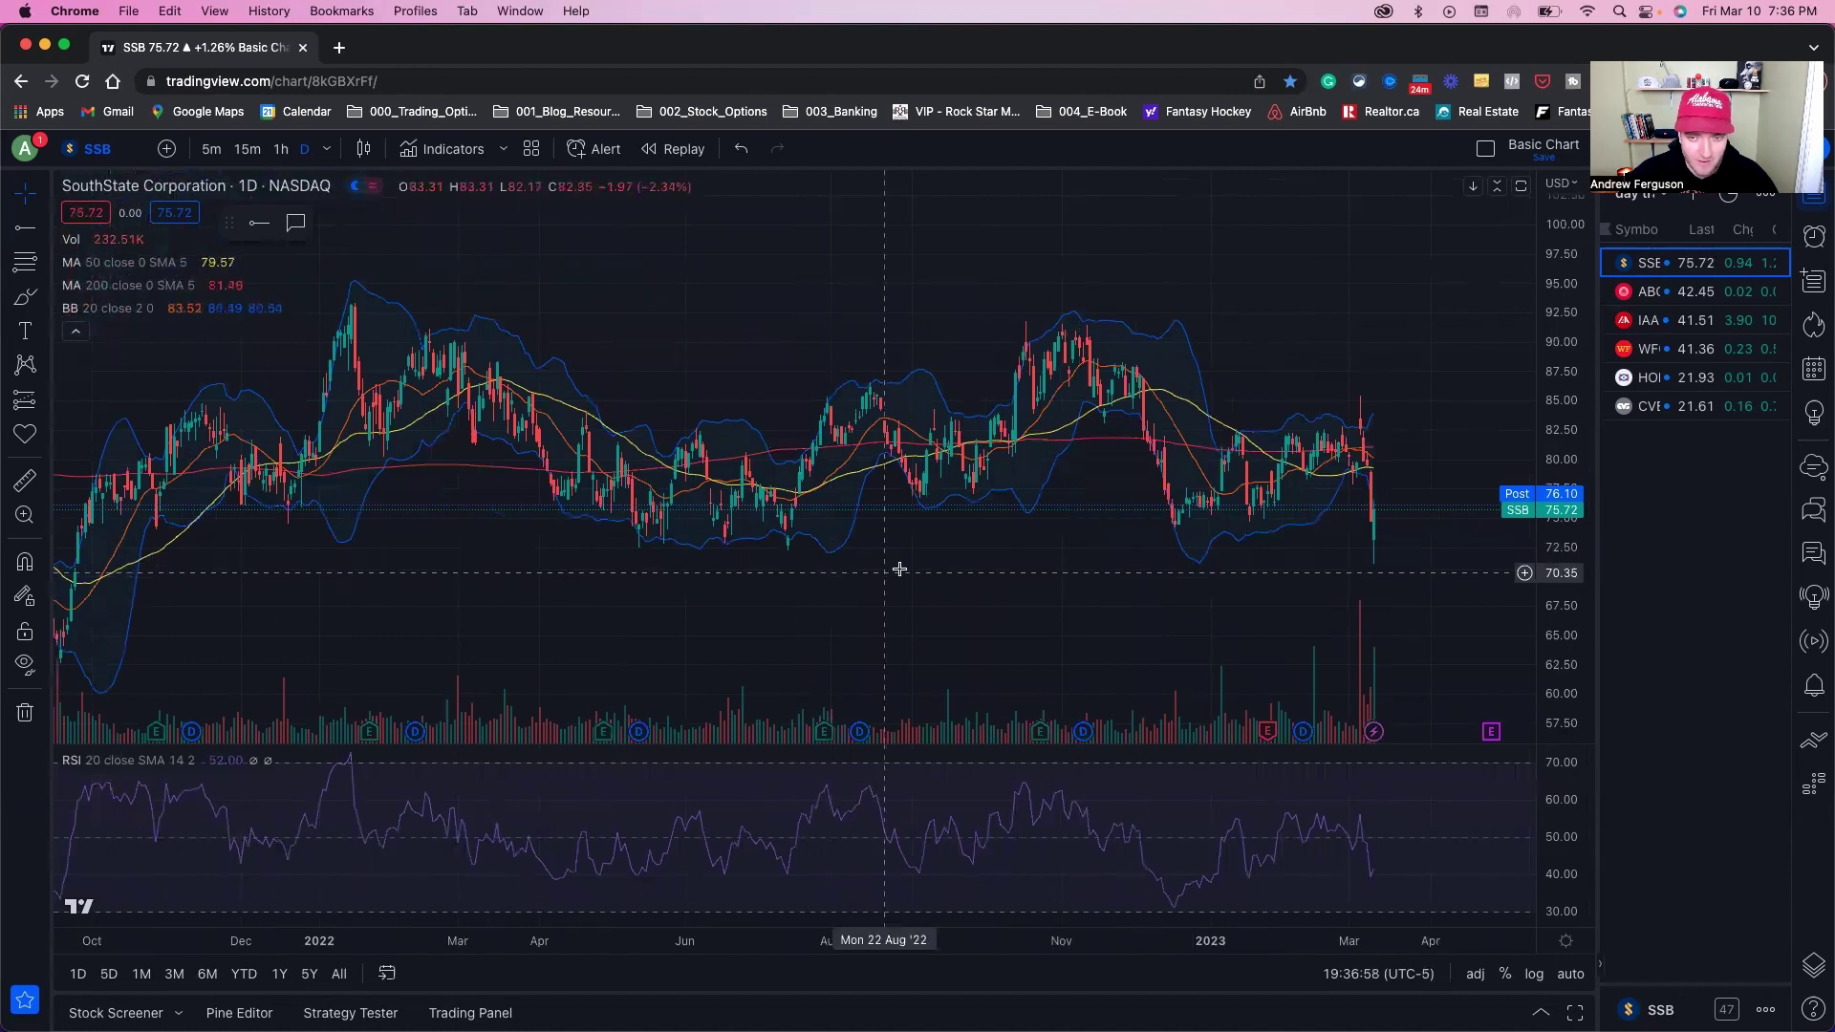
scroll(946, 551, up, 1)
scroll(895, 552, up, 2)
scroll(268, 254, up, 1)
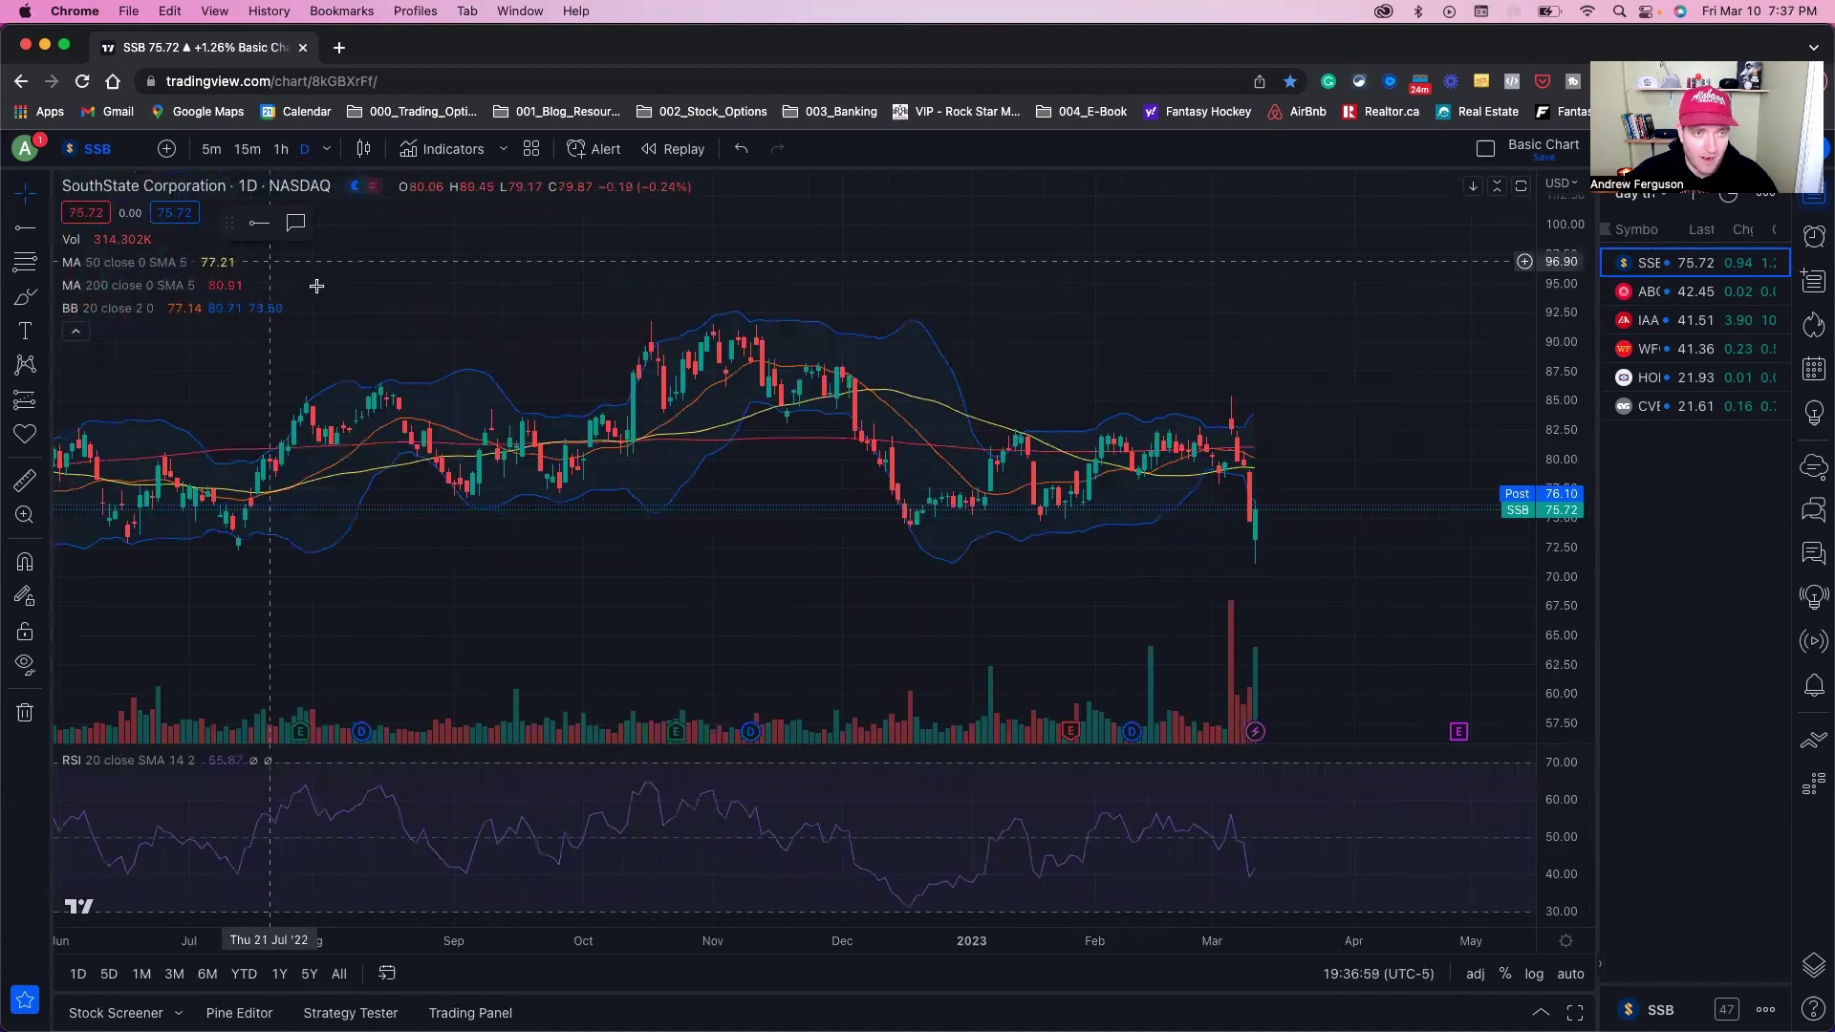
Step: Draw horizontal levels on SSB's chart at 71.09 support and 85.50 resistance
click(163, 564)
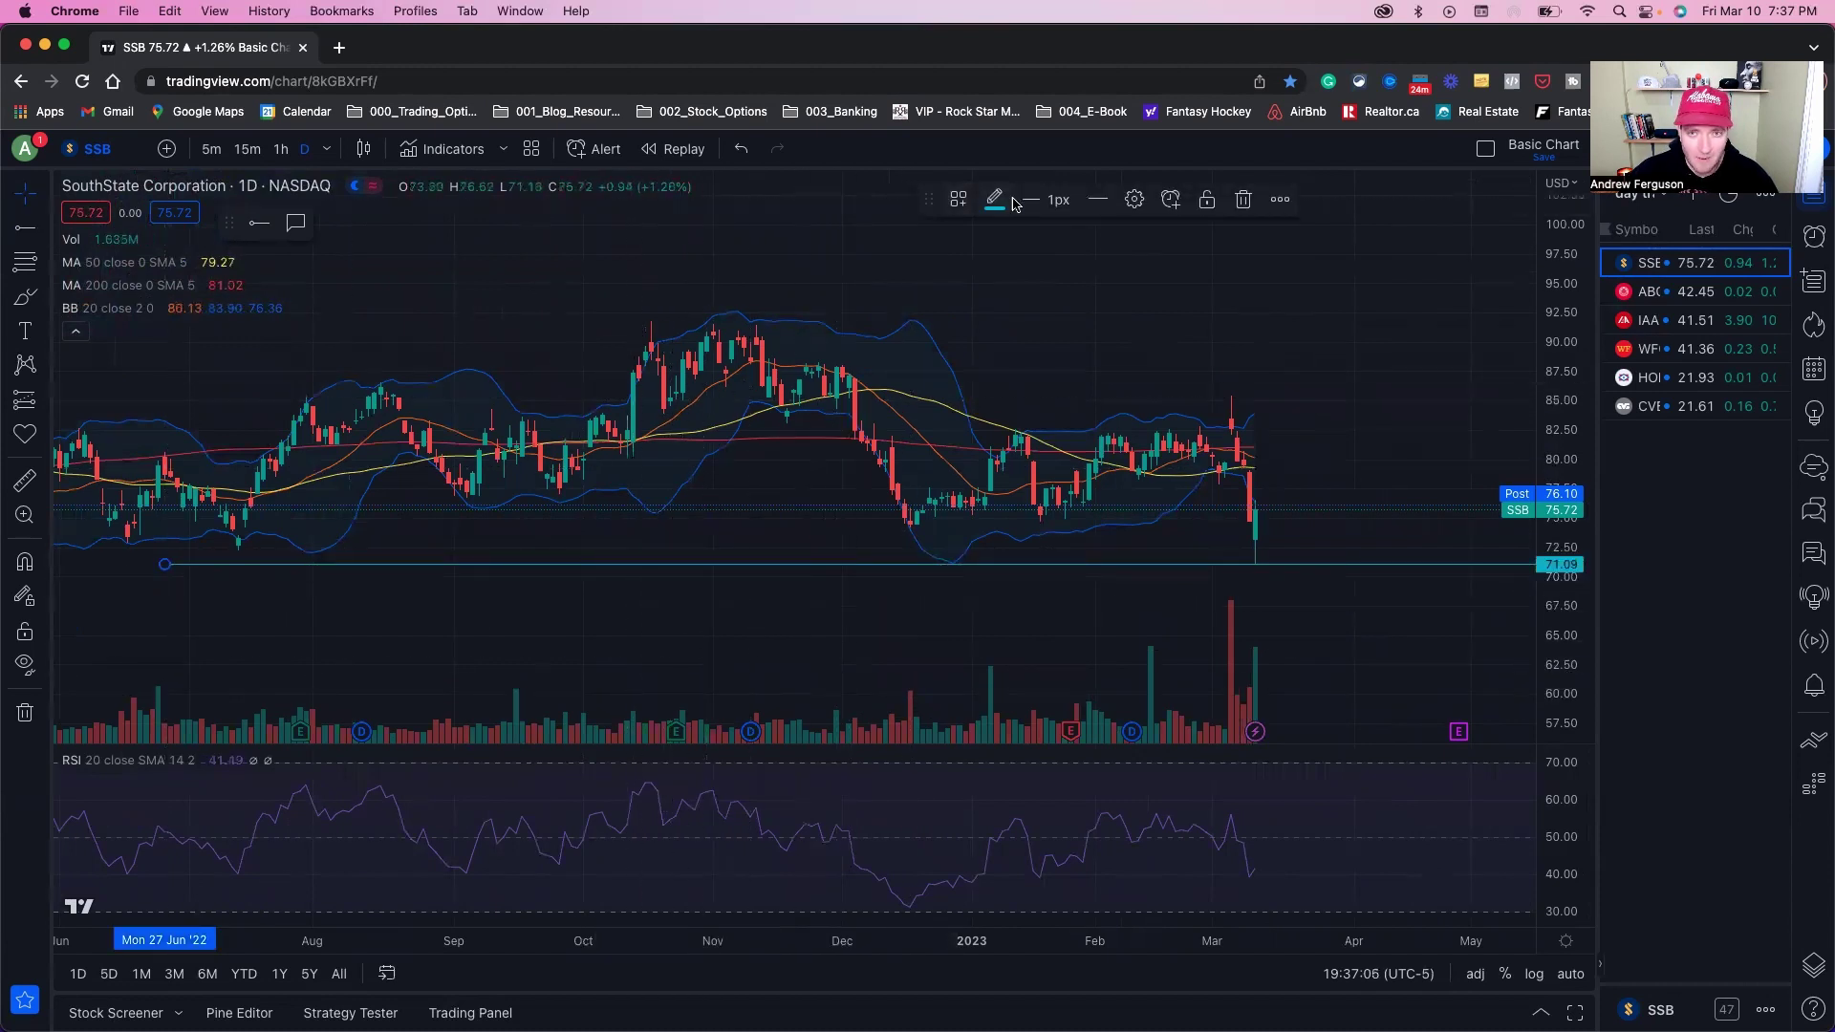
click(258, 227)
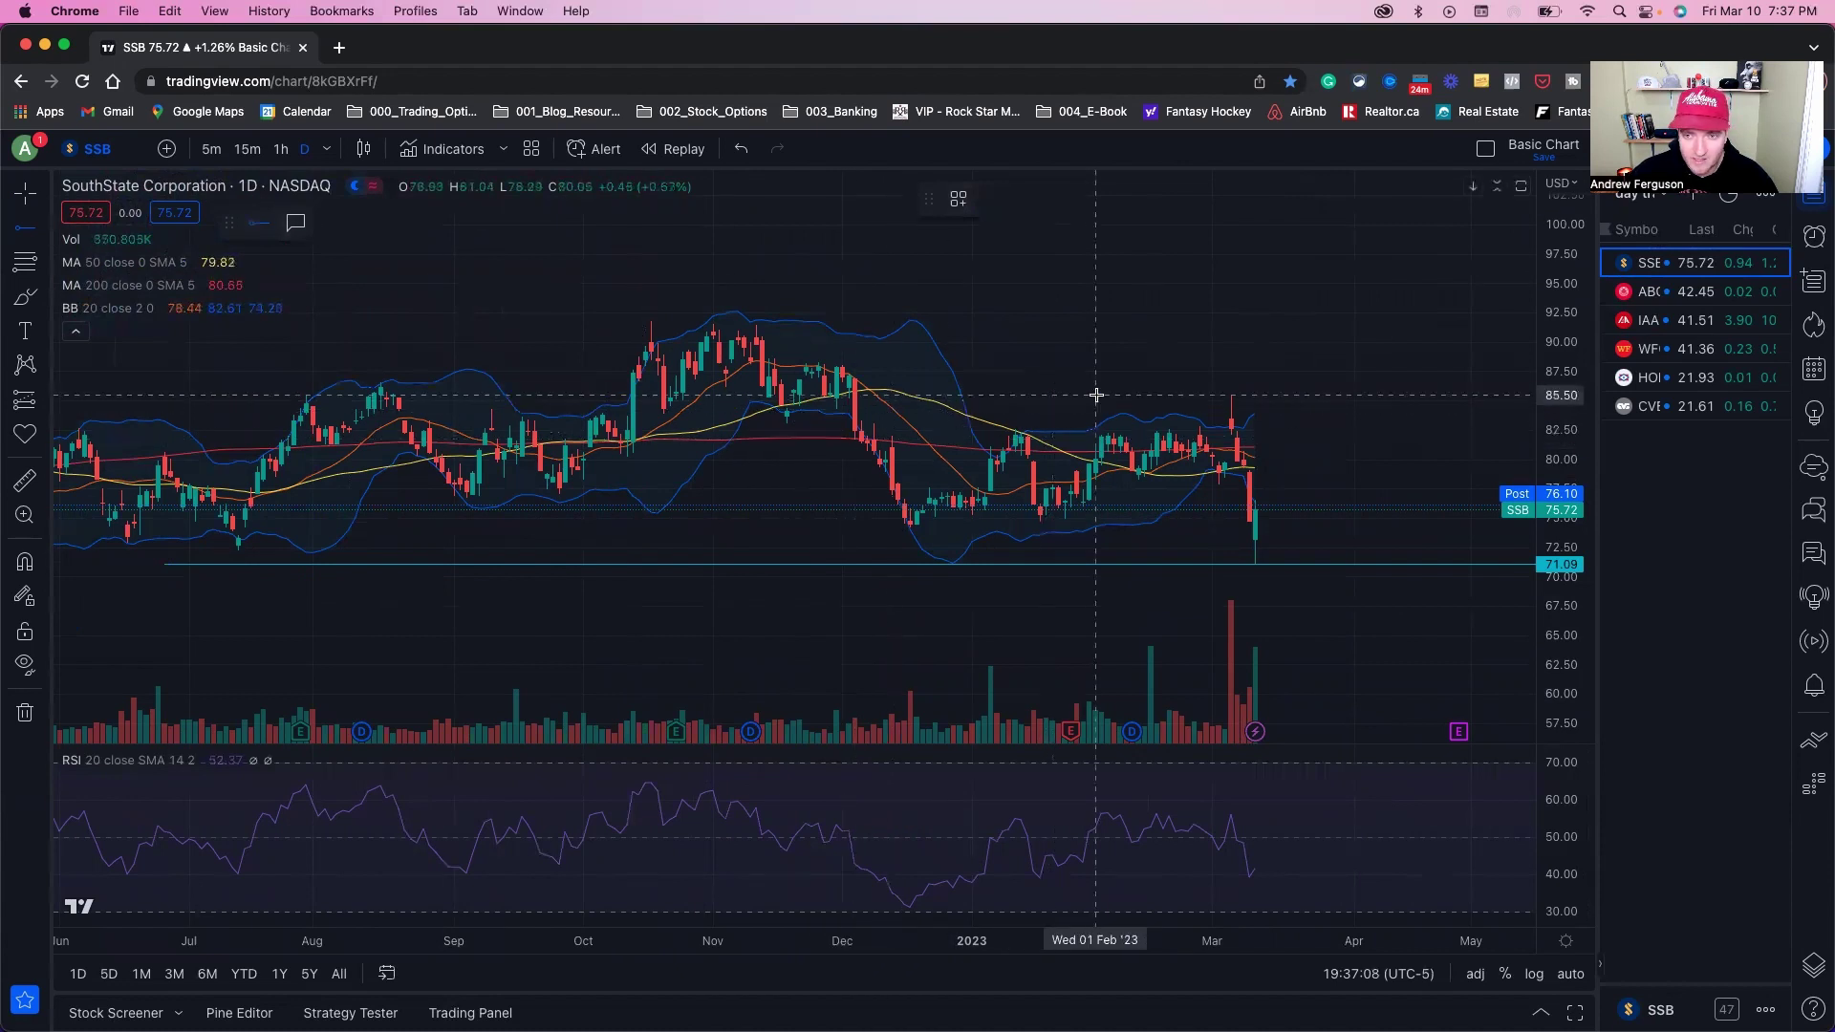
click(909, 394)
scroll(1501, 492, up, 6)
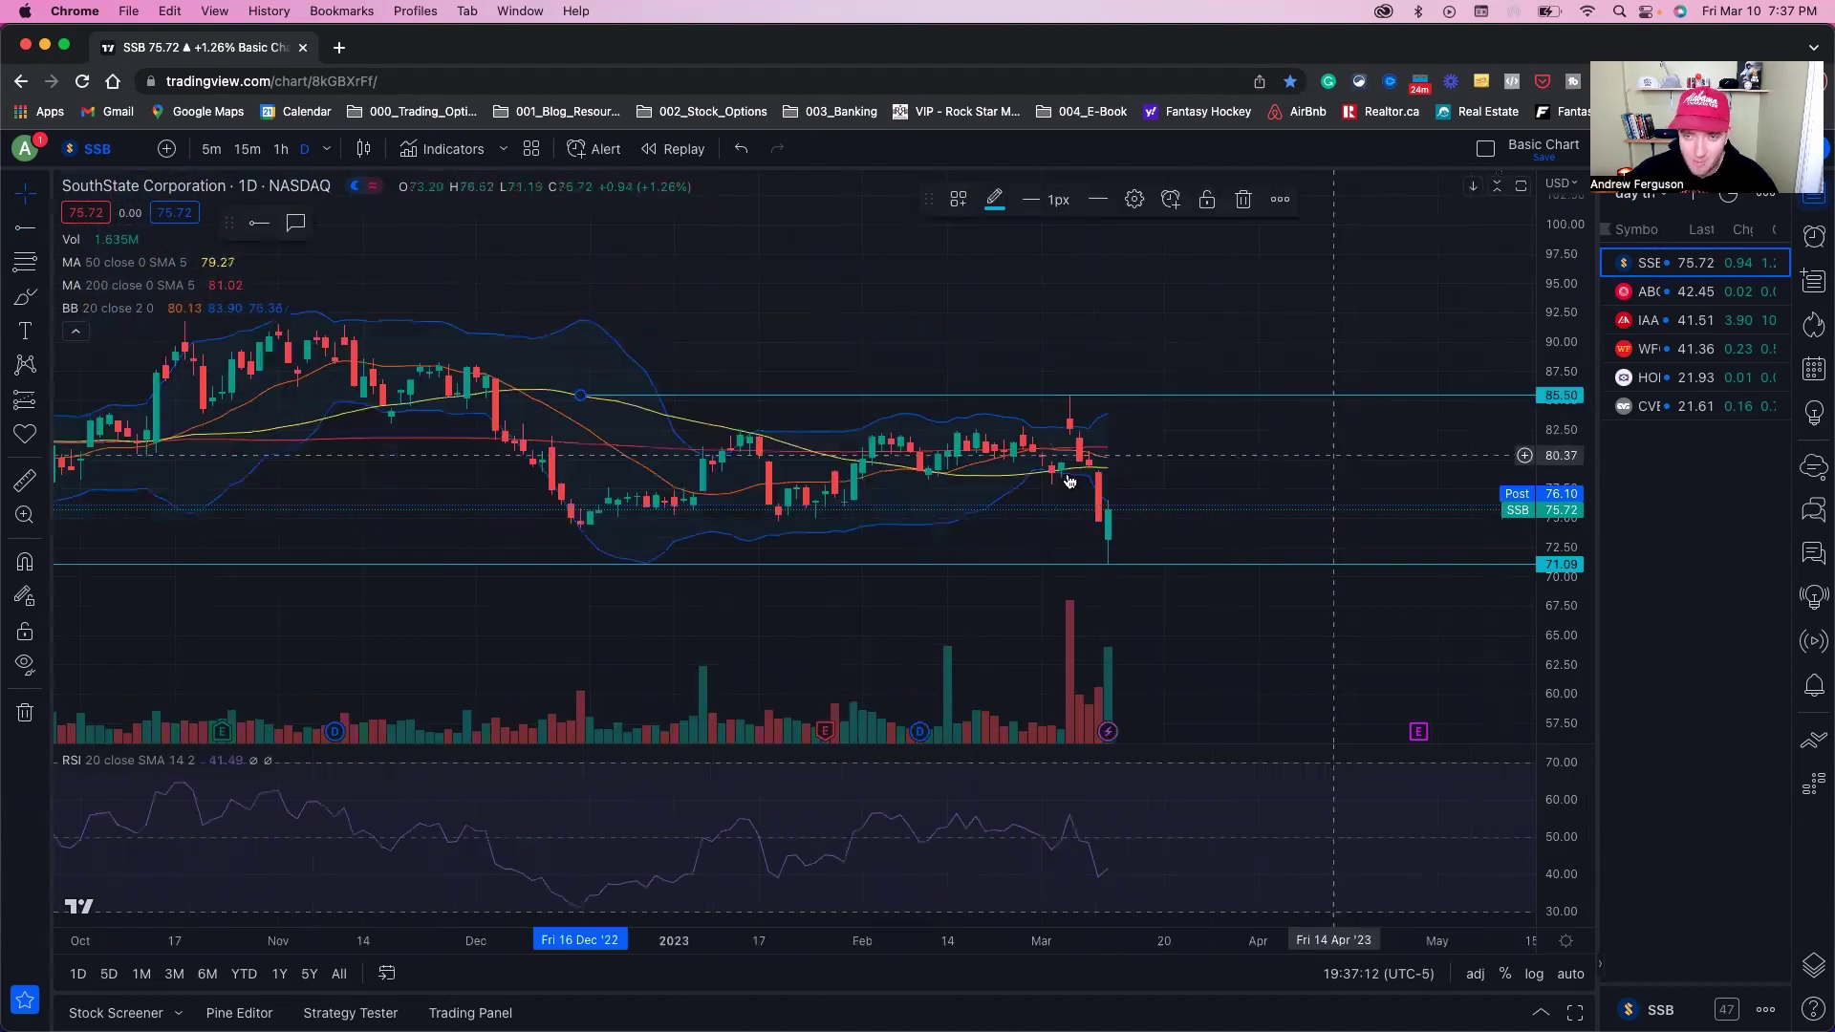
scroll(1099, 440, down, 4)
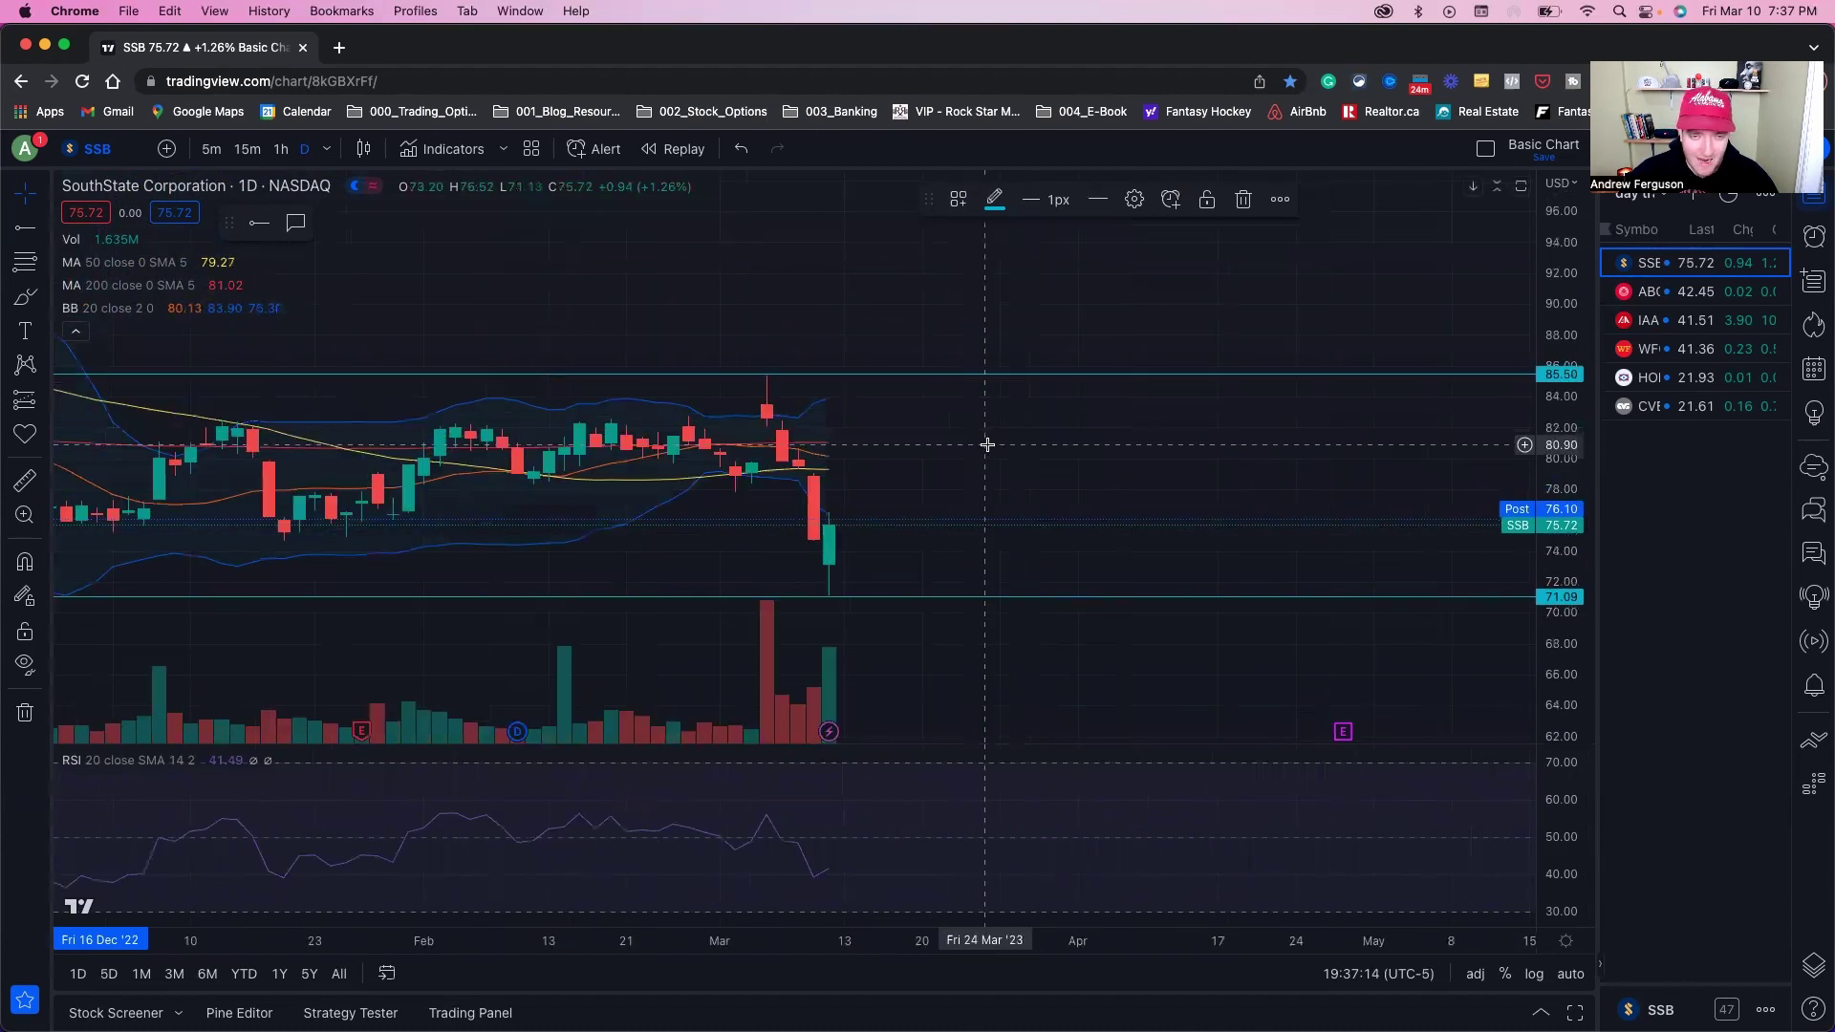
scroll(1074, 450, down, 2)
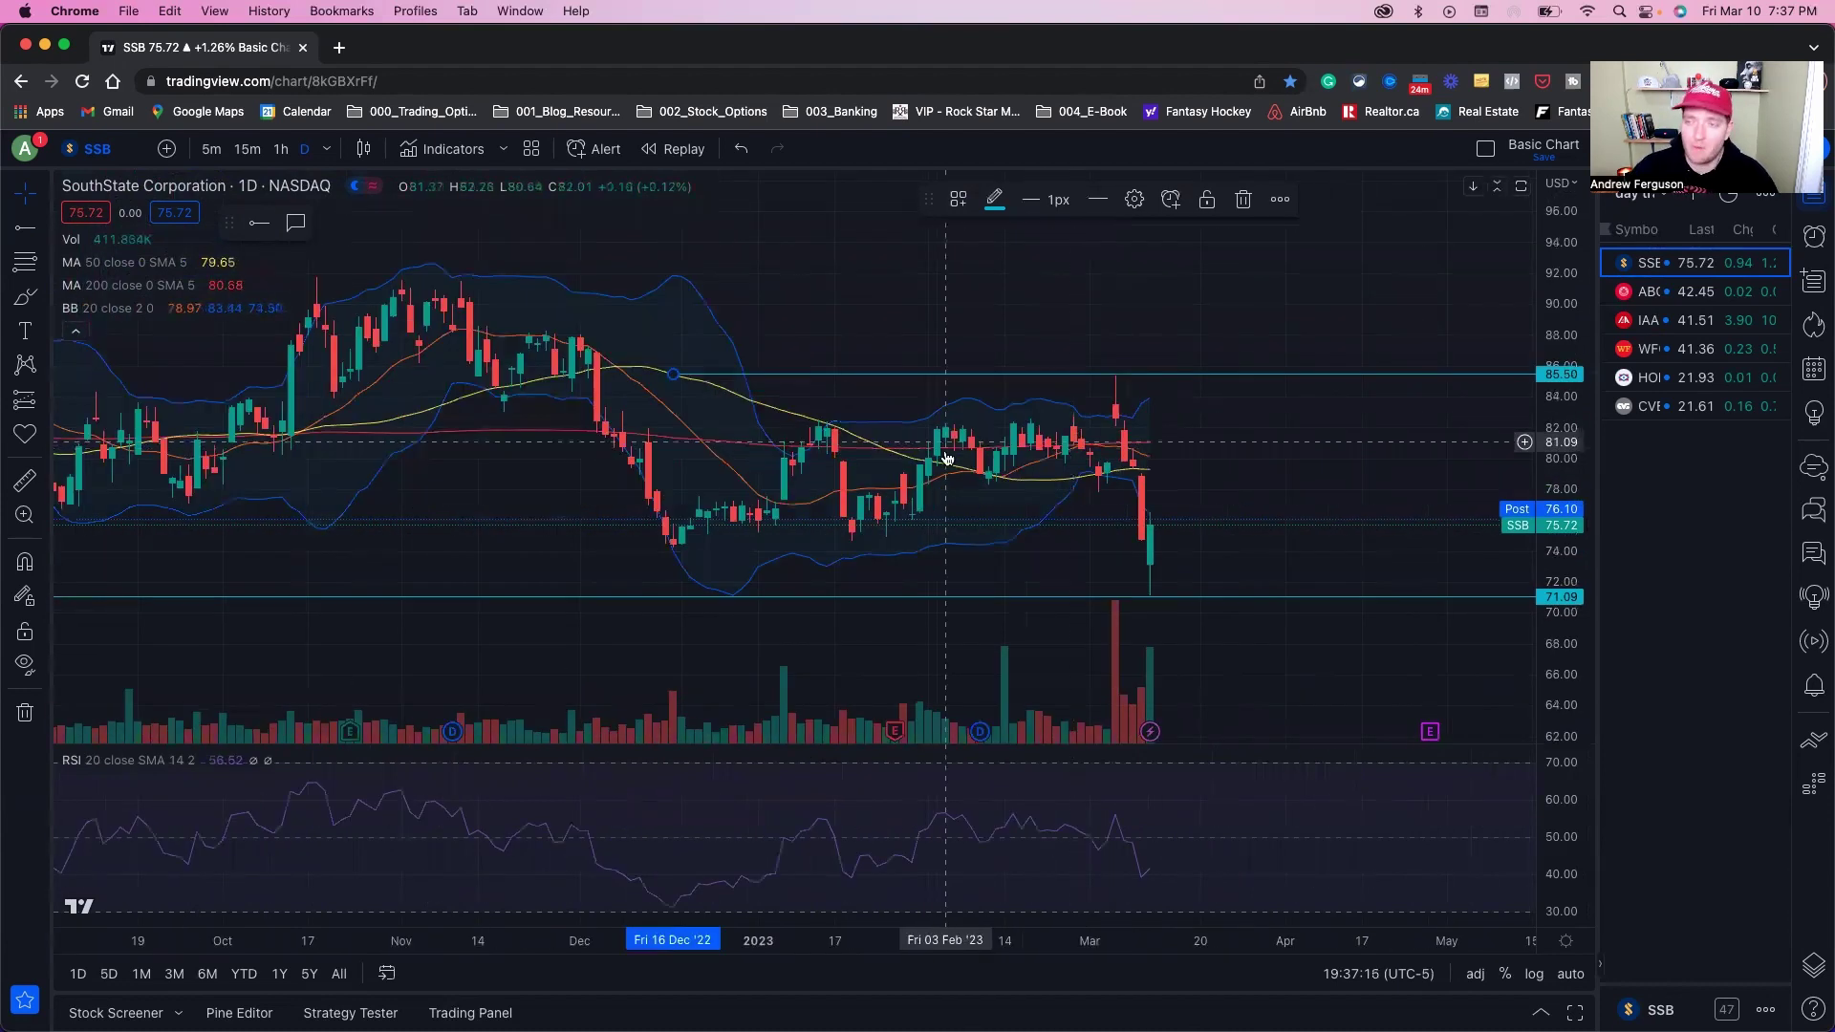
click(258, 223)
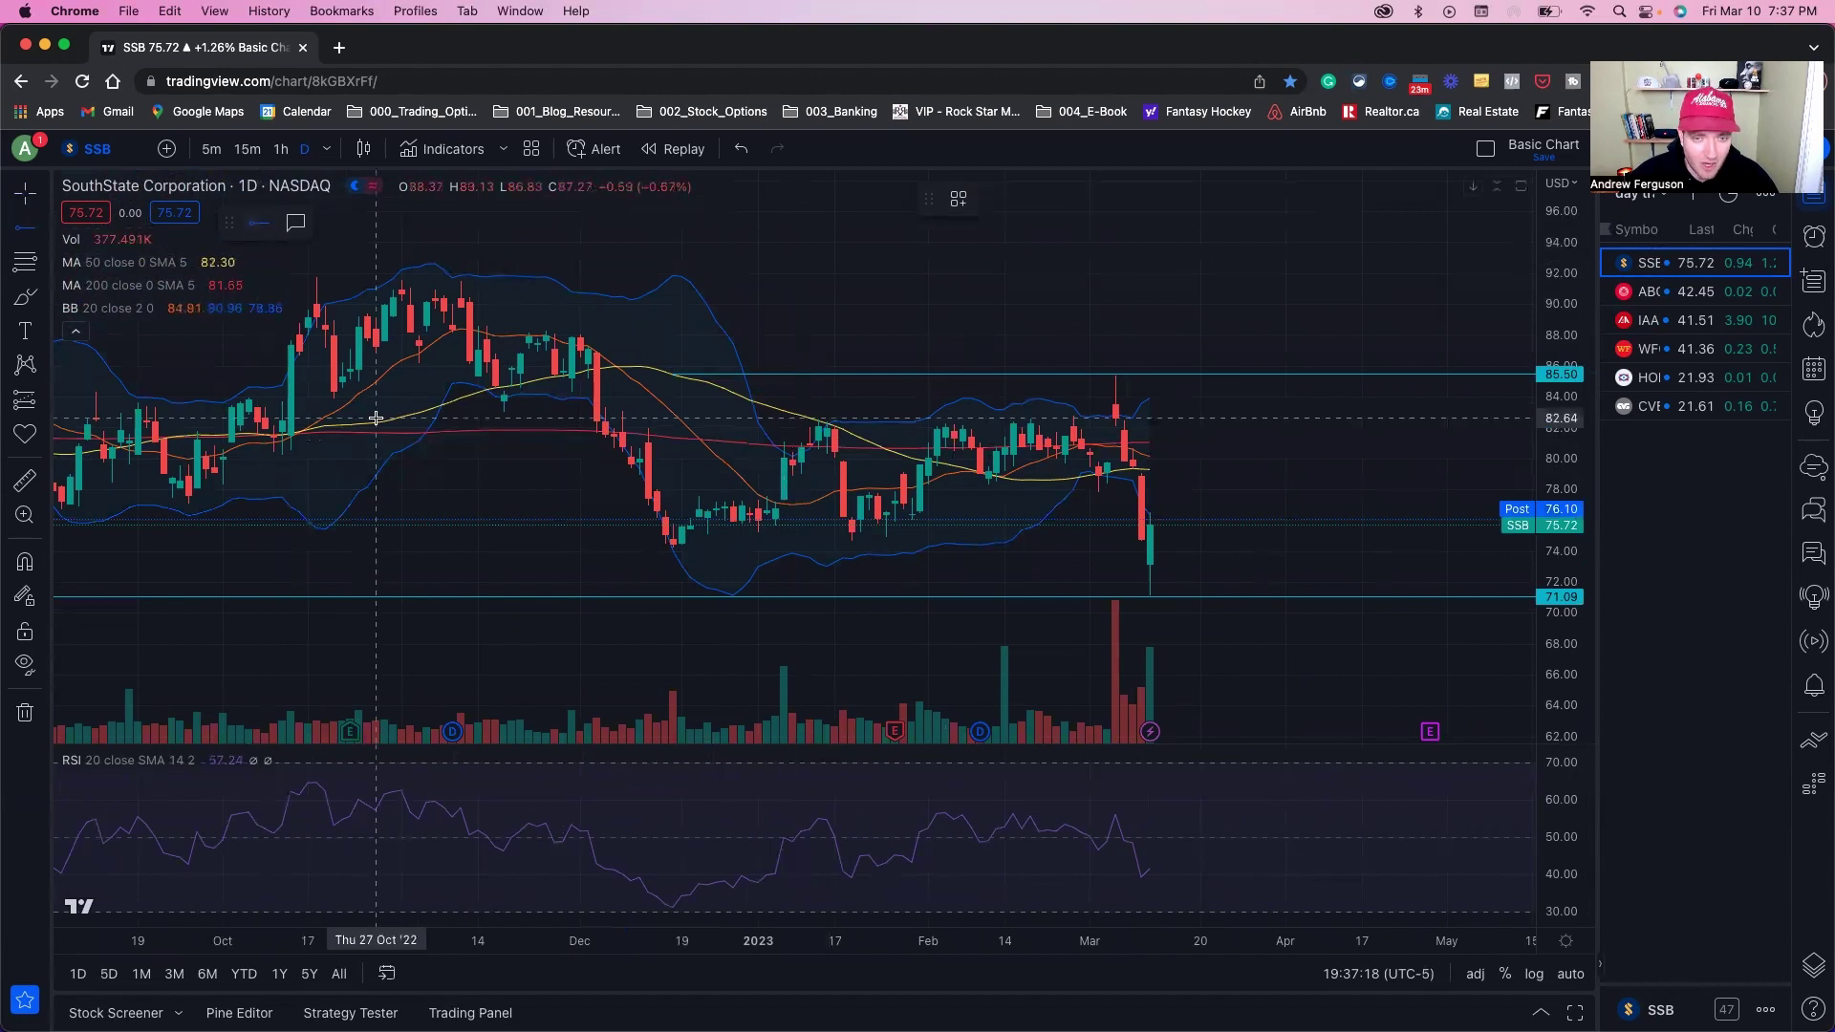
click(1174, 603)
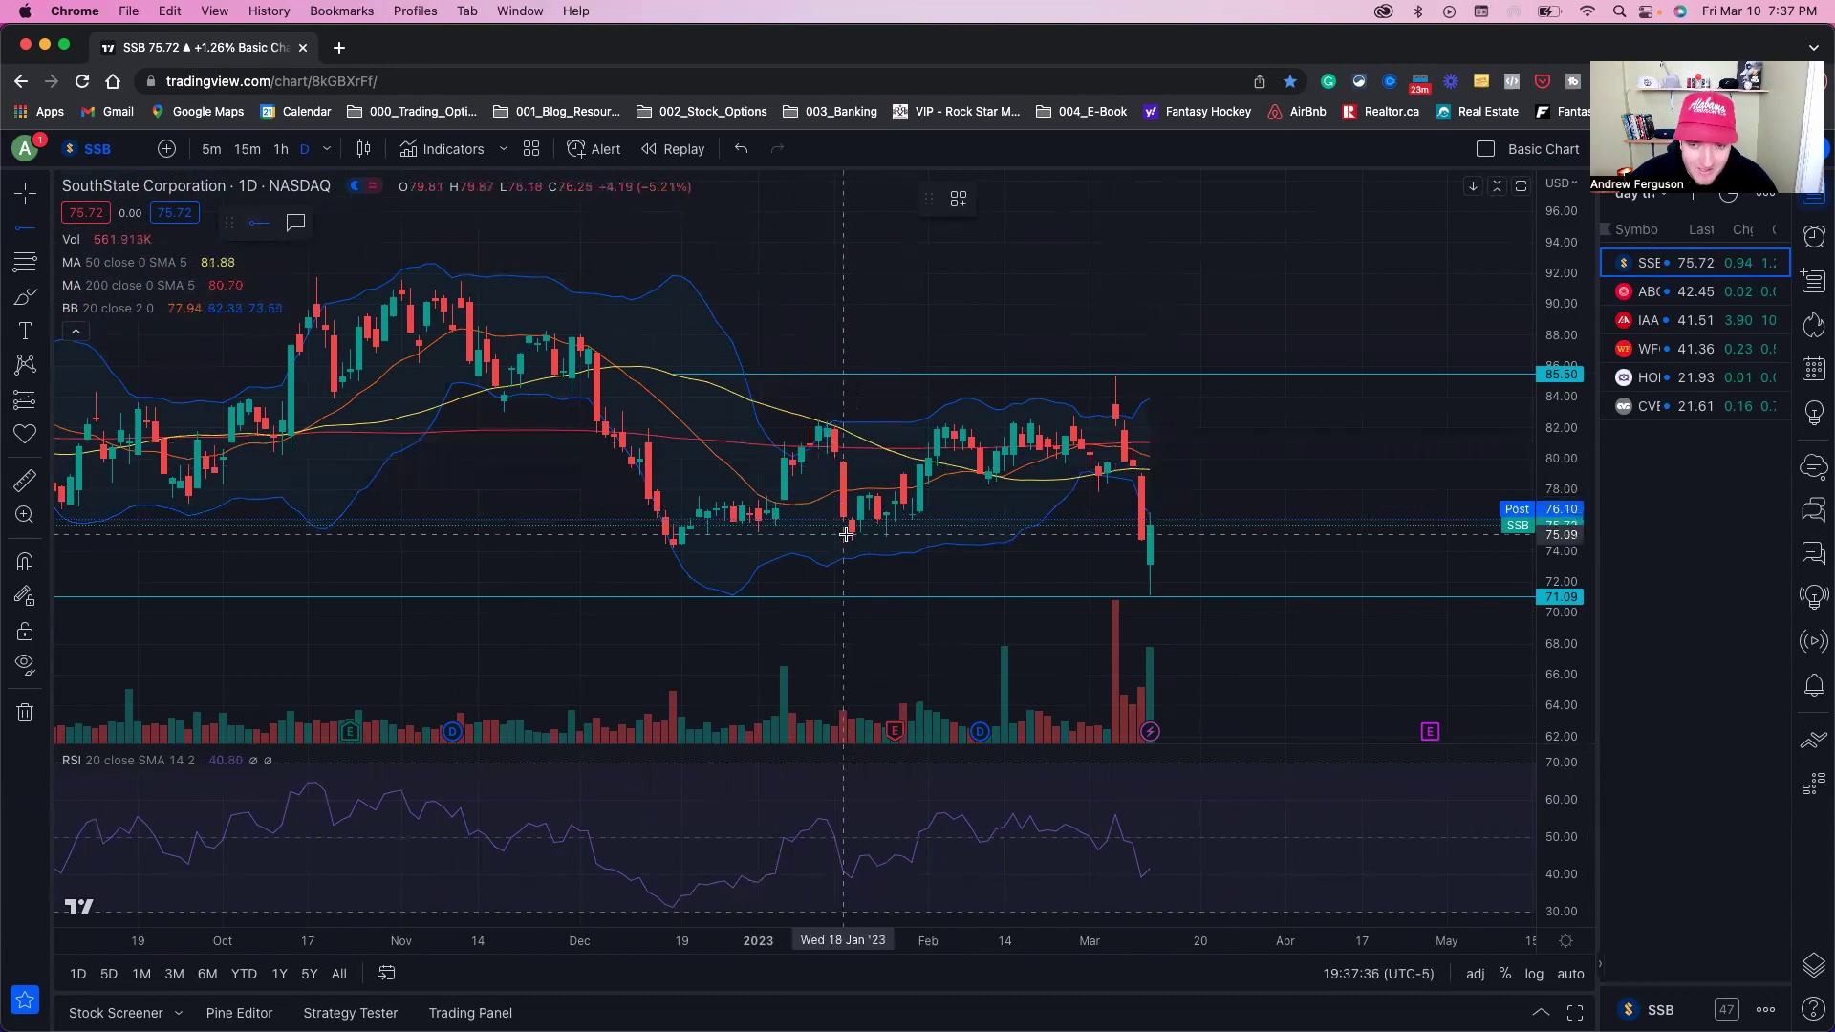
Step: Draw horizontal levels on the SSB chart at 75.95 and near 74.28
click(601, 521)
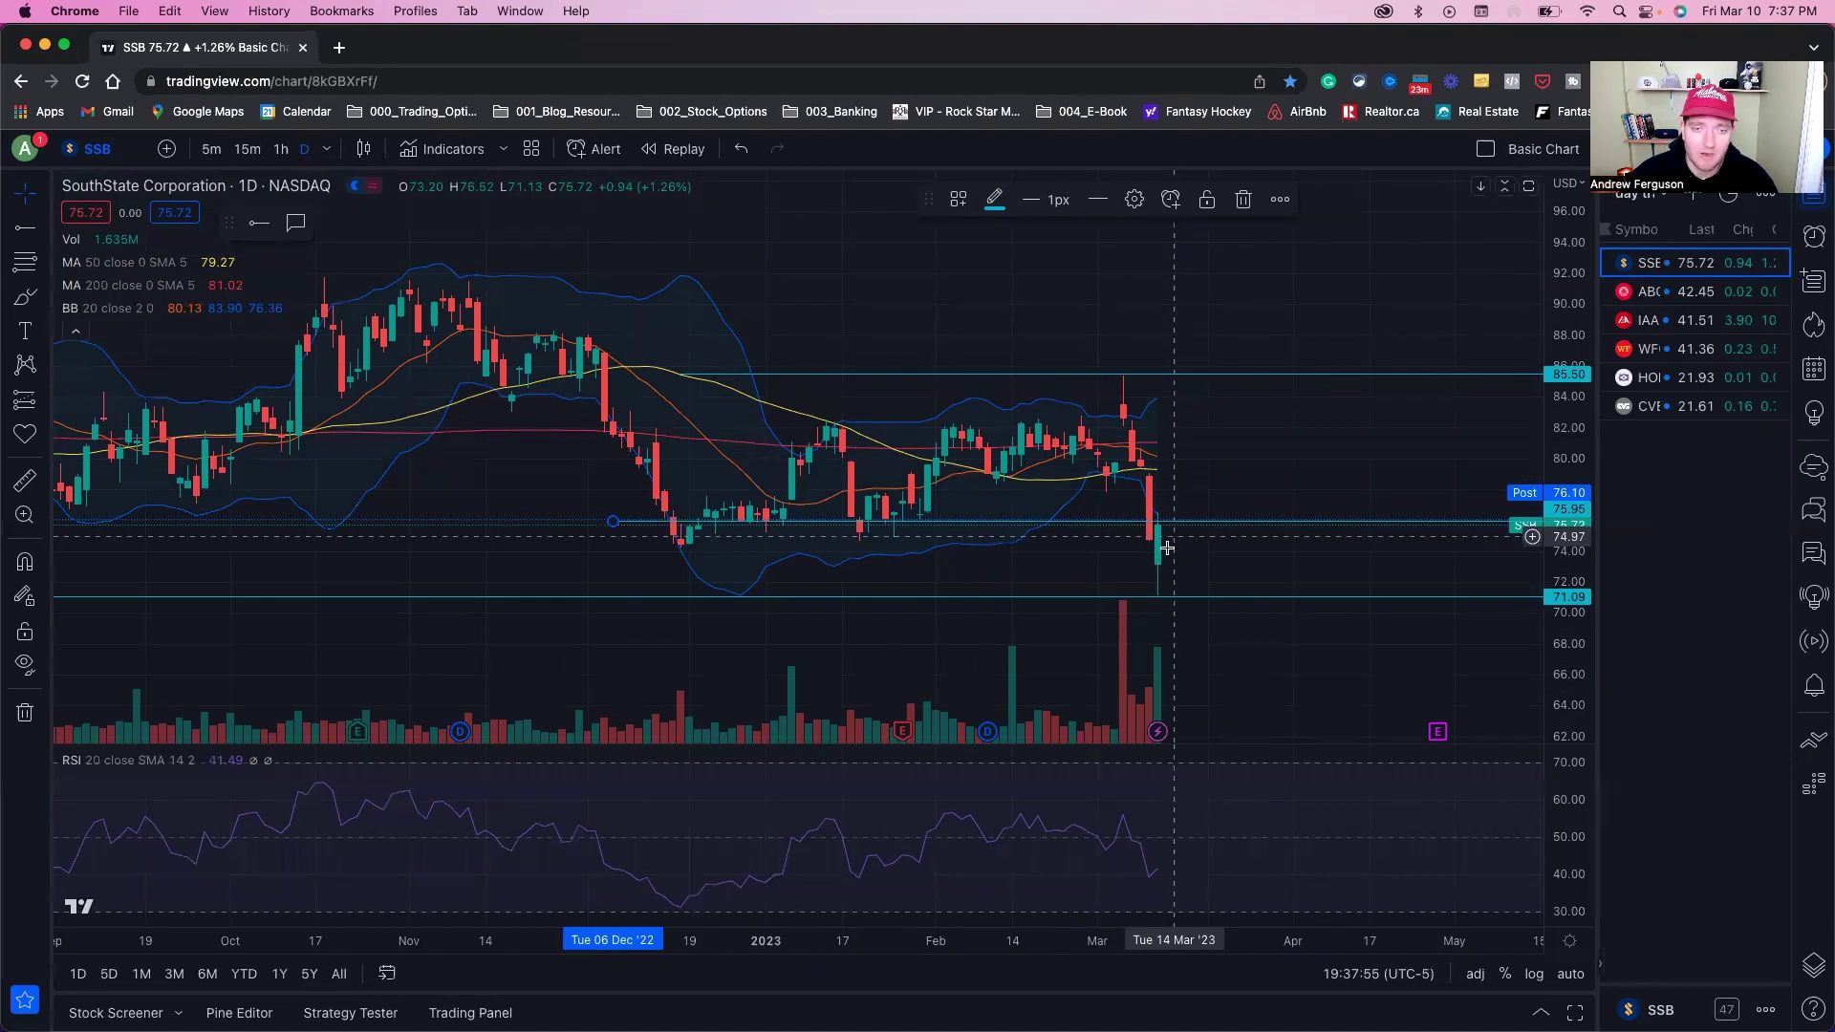
click(258, 222)
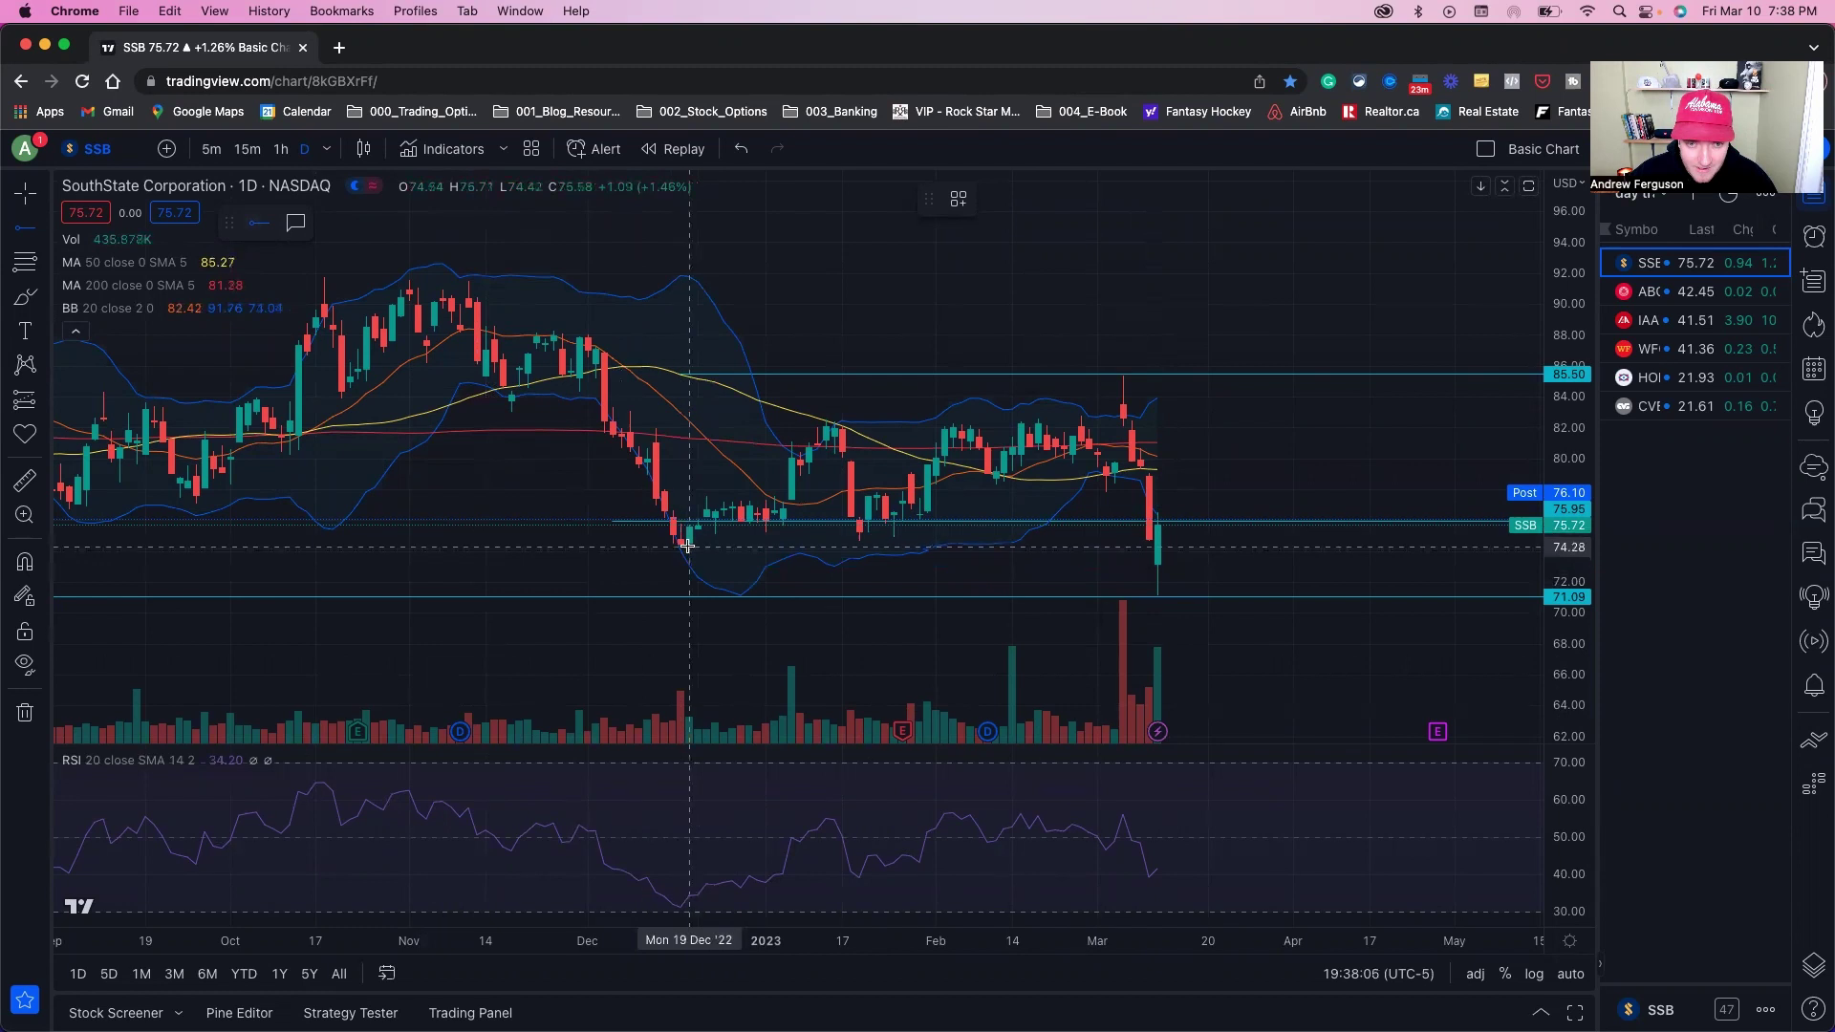
click(564, 544)
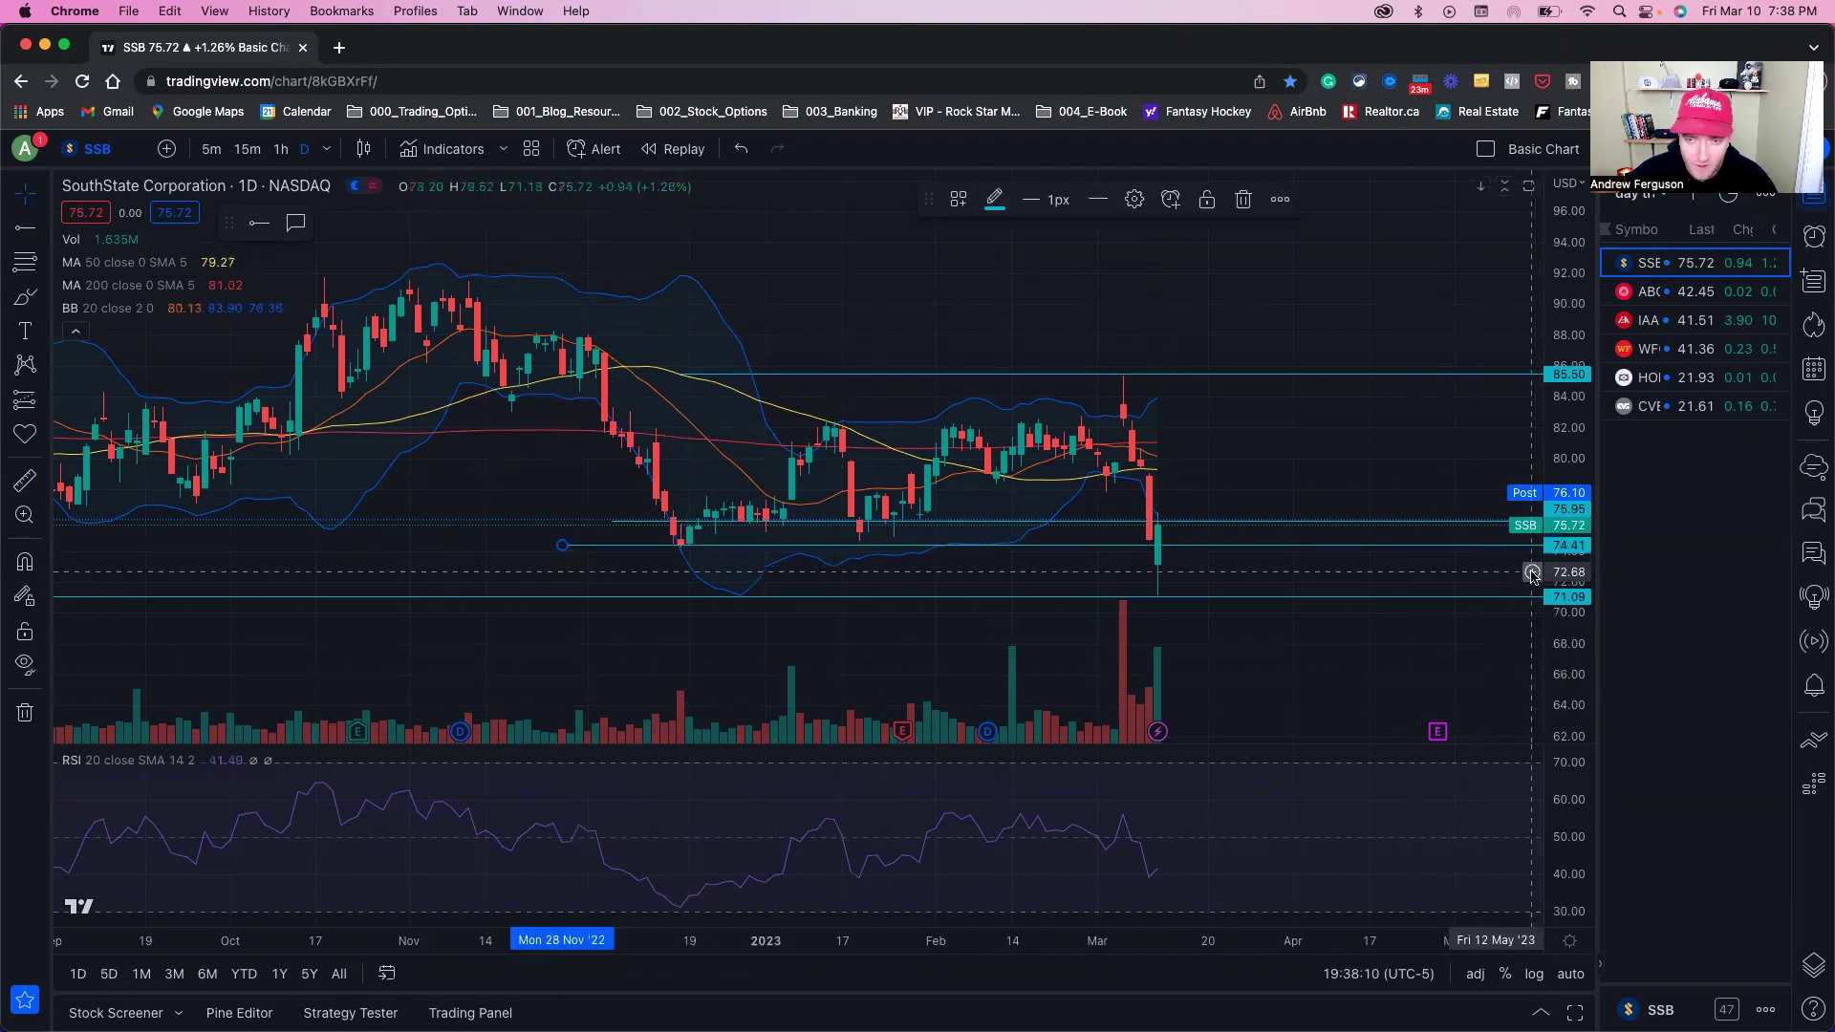
Step: Create a one-time SSB alert for price crossing 74.41
right_click(537, 545)
click(626, 642)
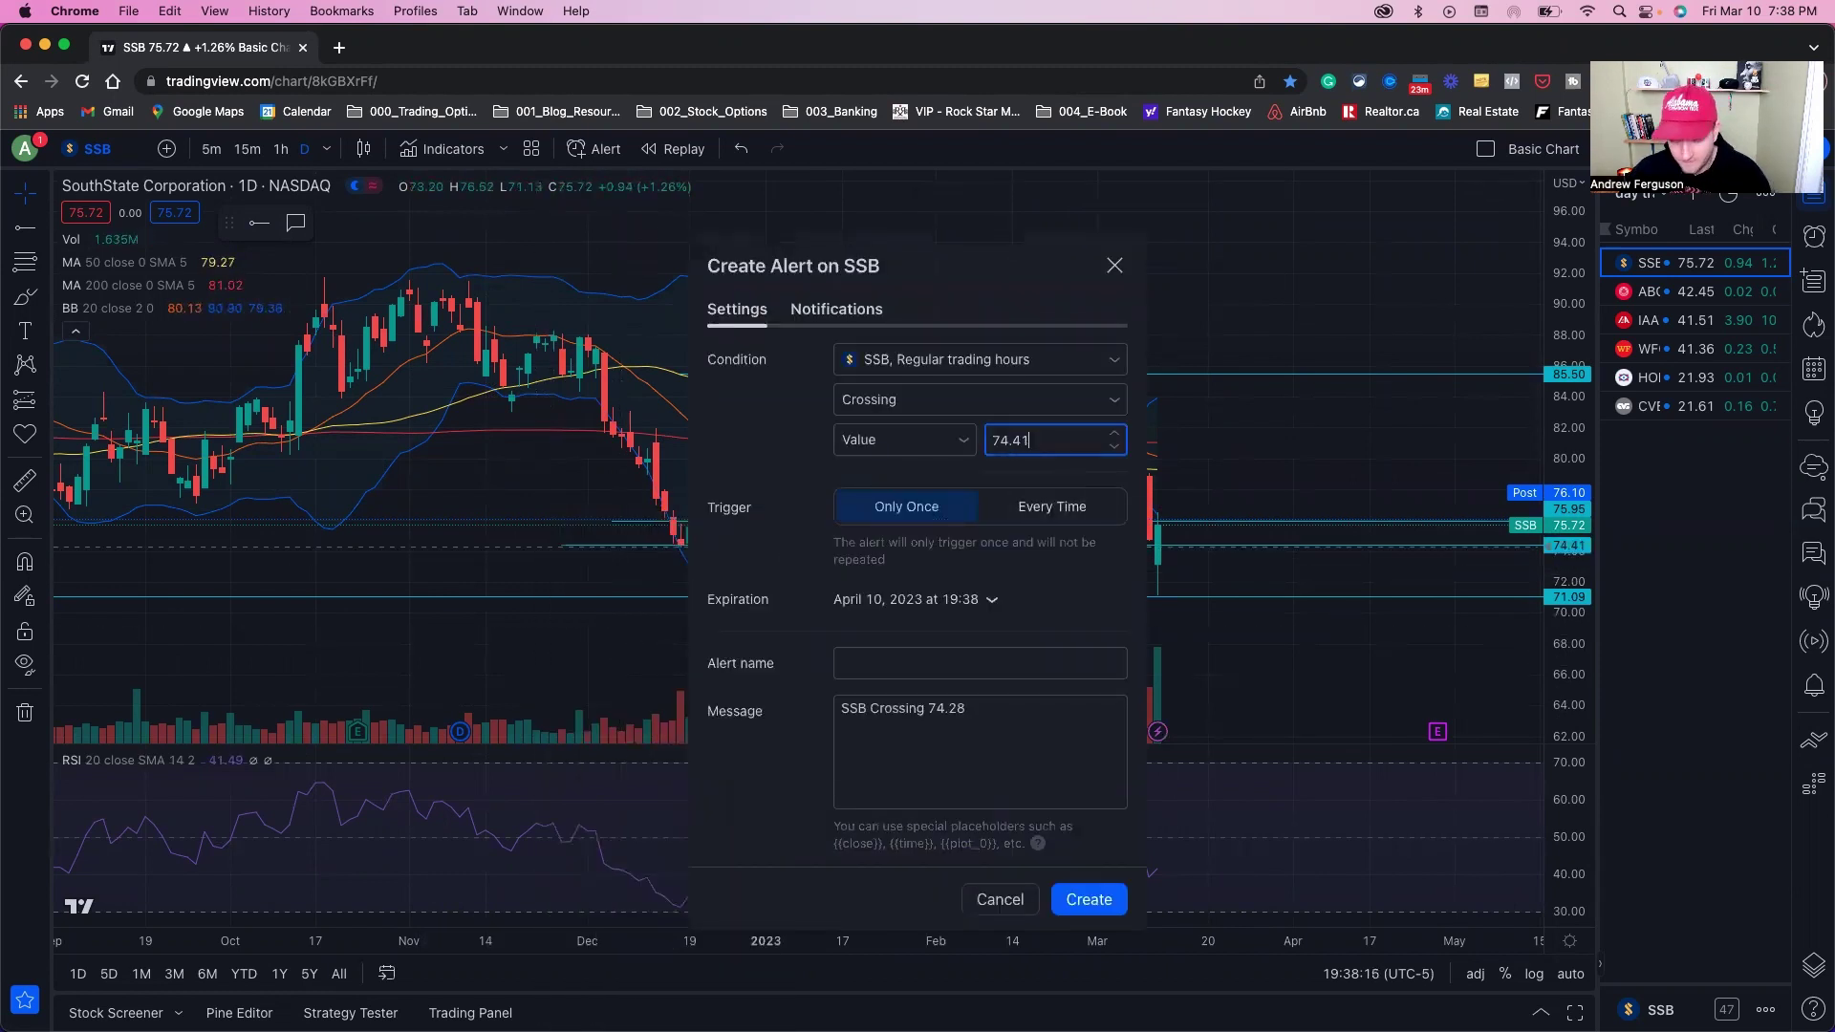
click(1080, 896)
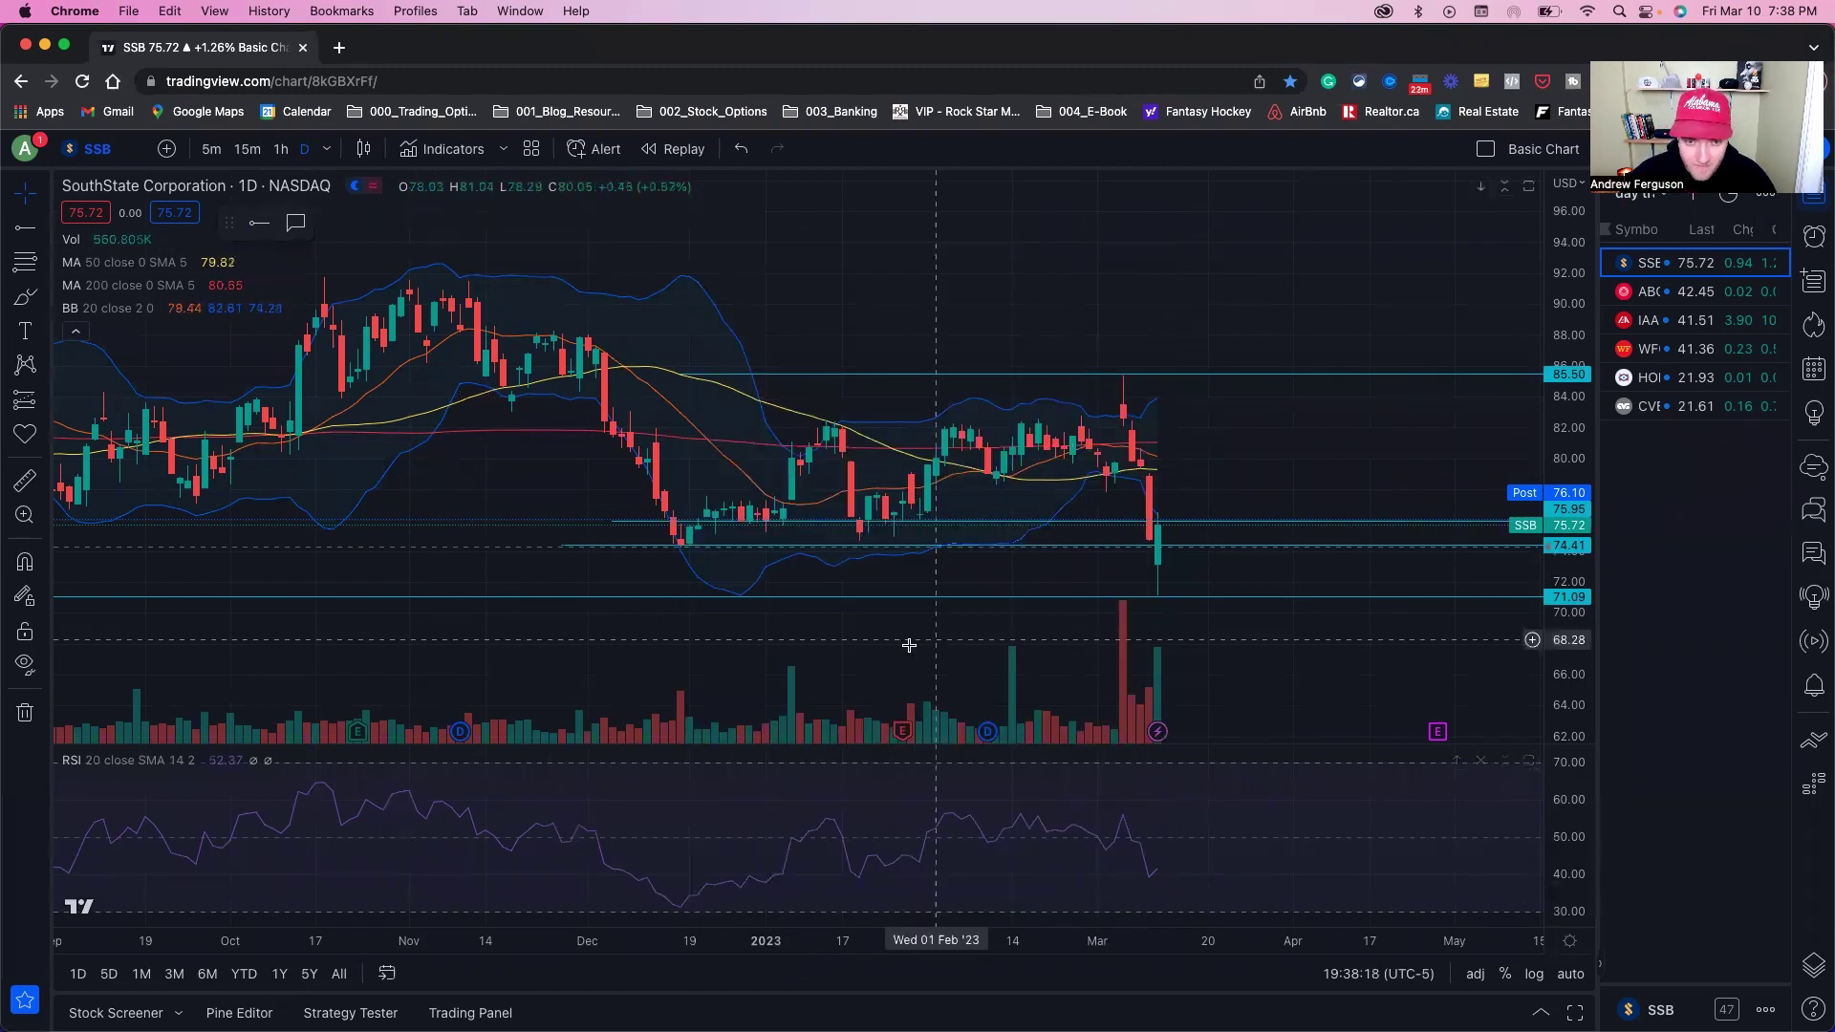